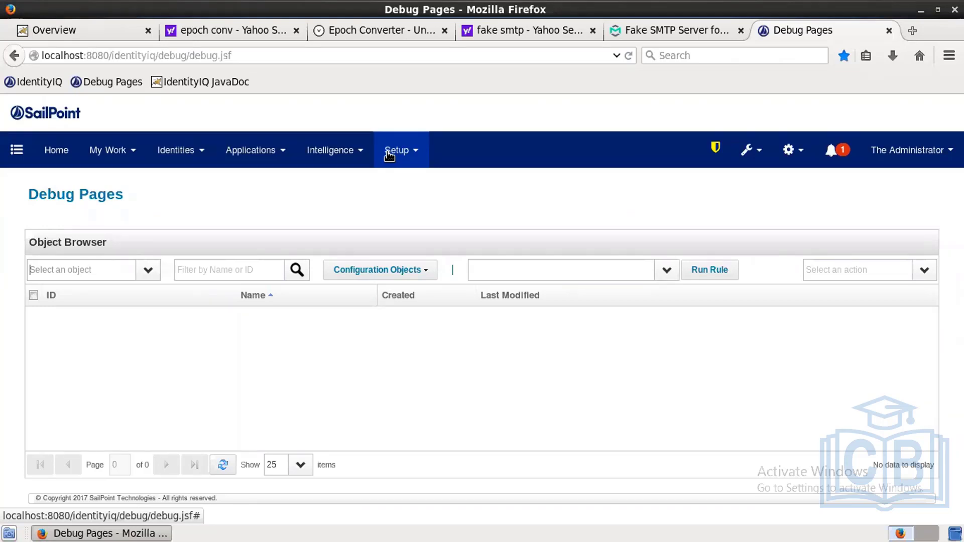
Go to Setup > Business Processes to reach the Business Process Editor.
left_click(389, 155)
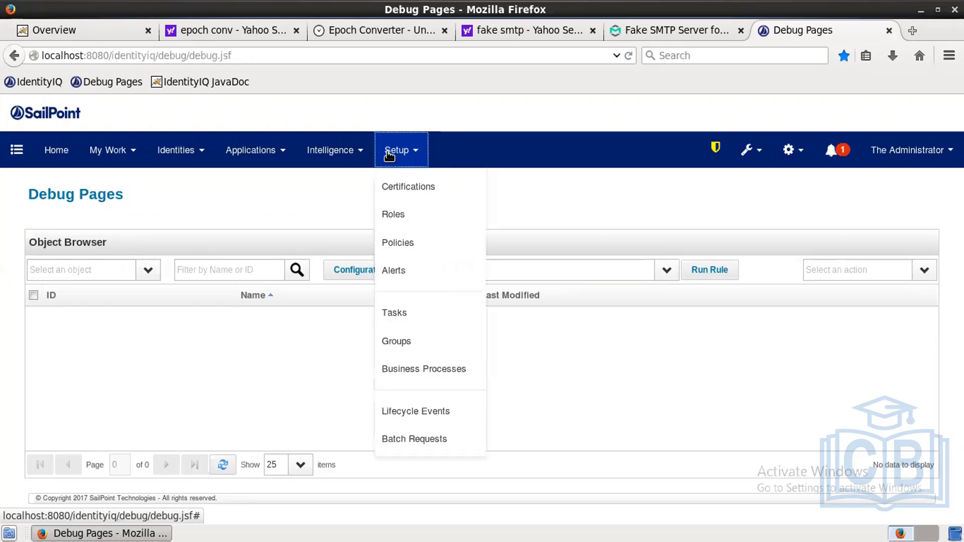
left_click(413, 376)
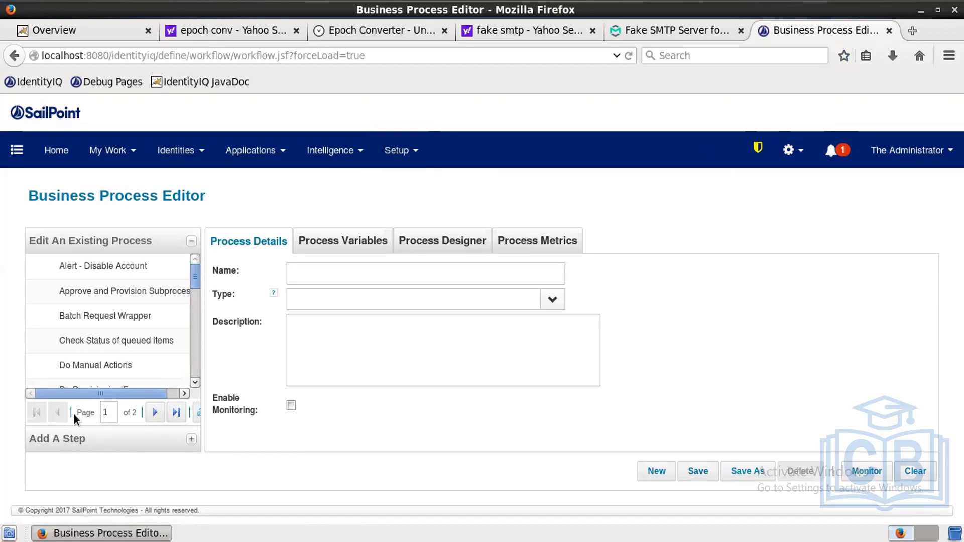
Create a new business process named 'Department transfer workflow'.
left_click(656, 470)
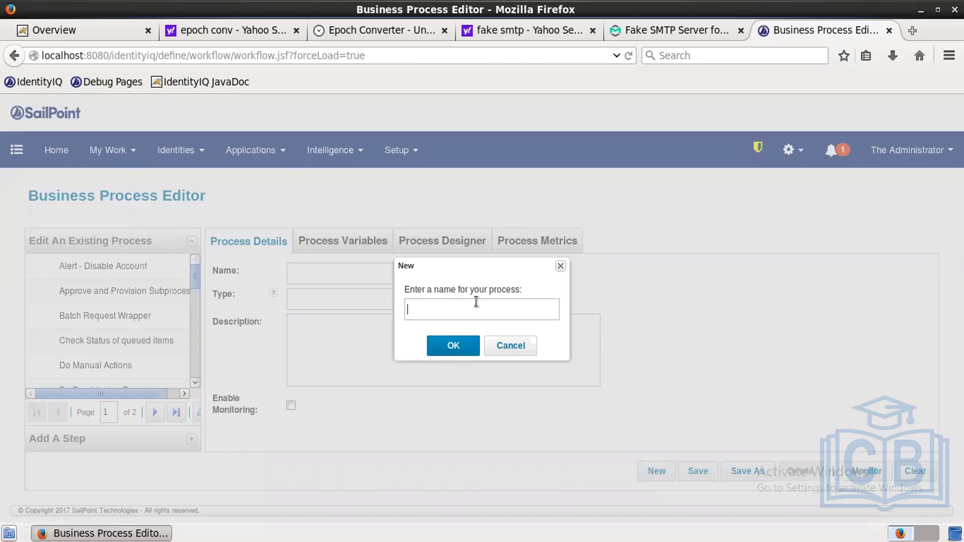
type("Department transfer work")
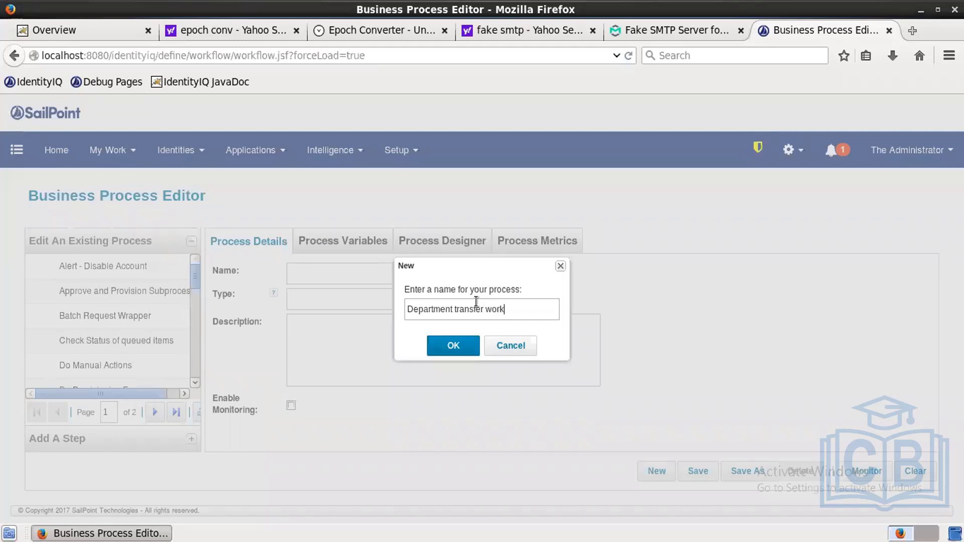
type("flow")
left_click(449, 343)
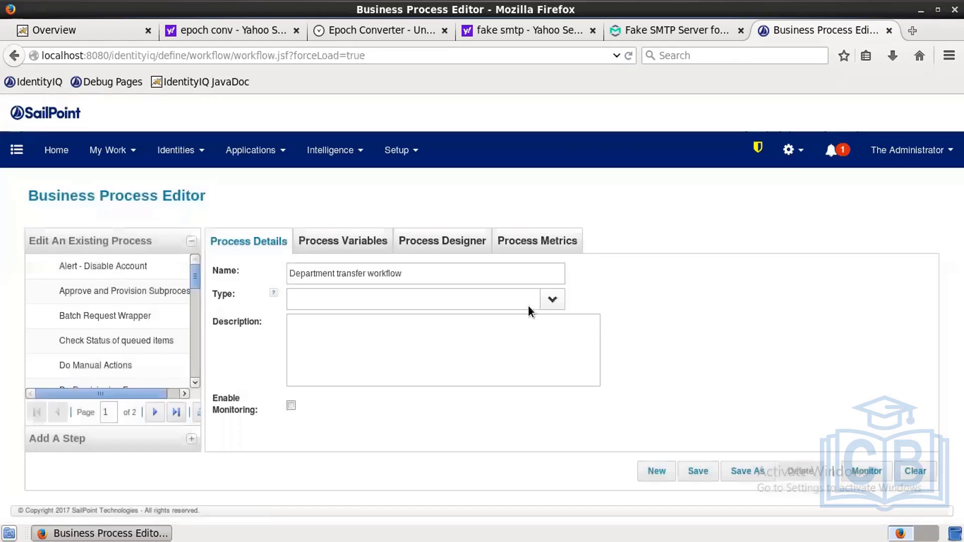
Set the process type to Identity Lifecycle and move to the Process Variables tab.
left_click(551, 299)
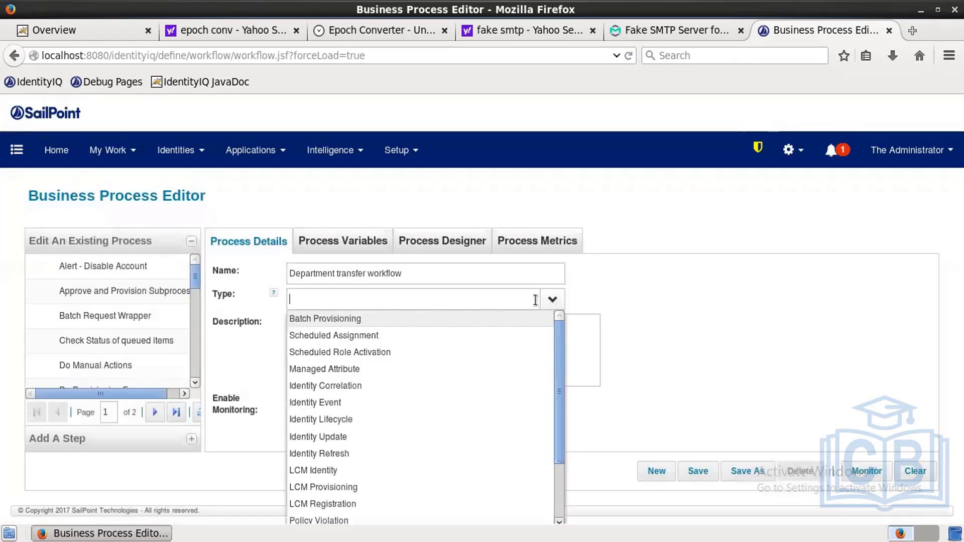
left_click(346, 418)
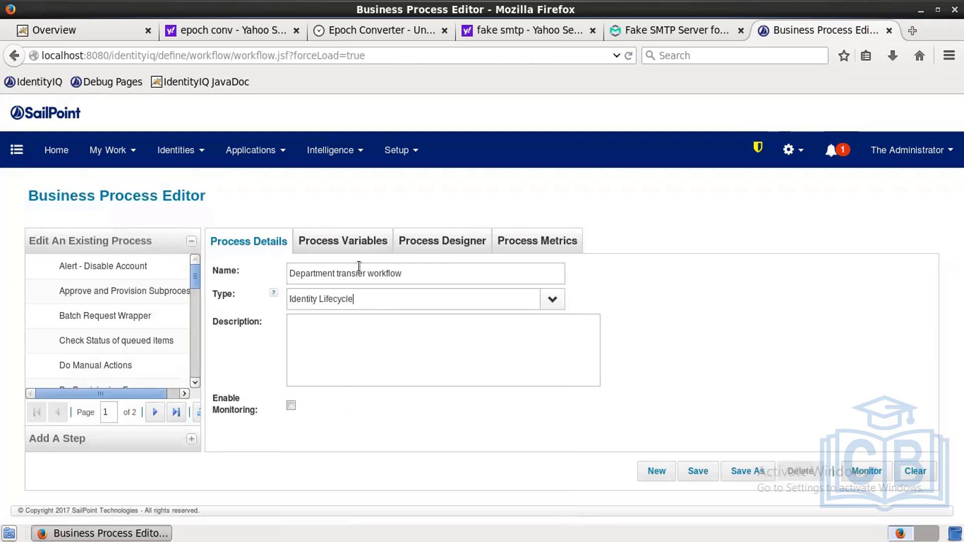
left_click(358, 244)
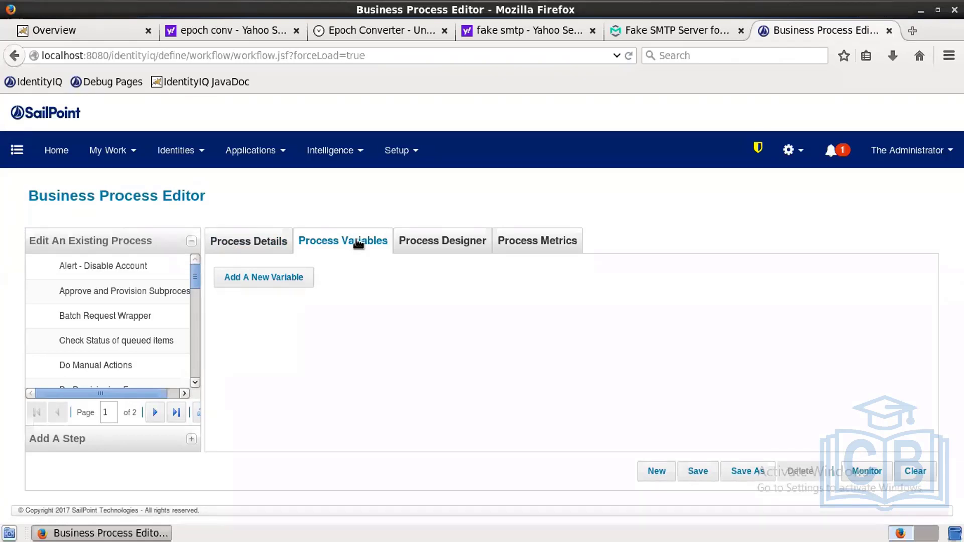
left_click(212, 2)
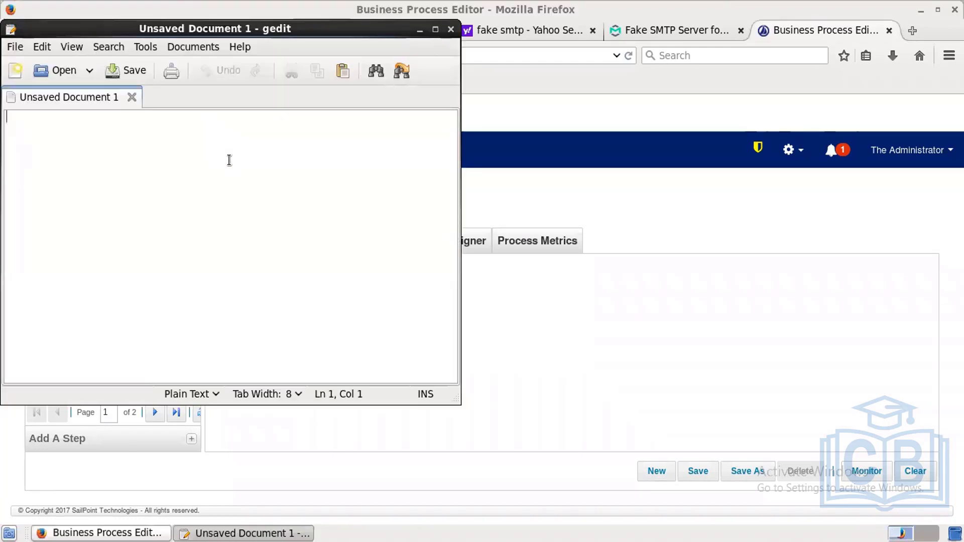
Write event, trigger and trace on three separate lines of the gedit note.
type("event")
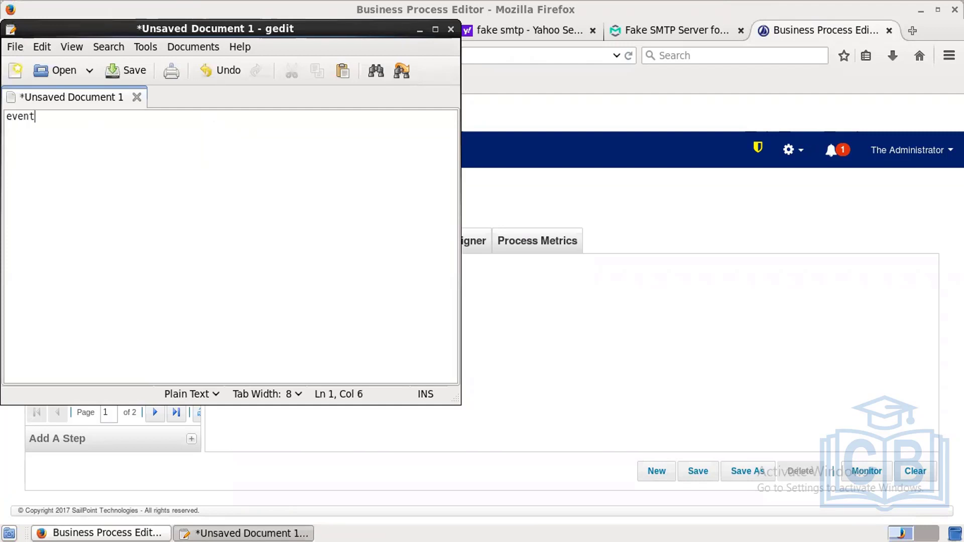
key("Return")
type("trigger")
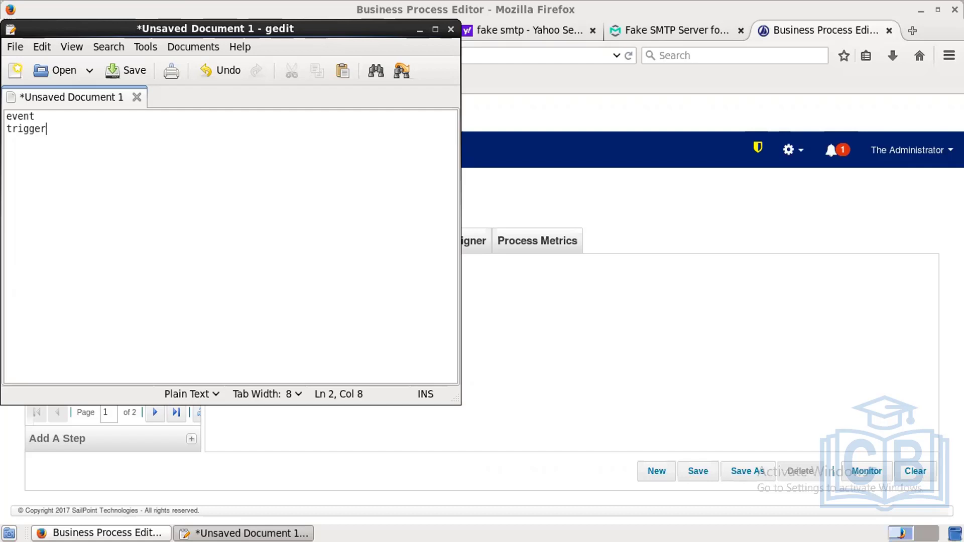
key("Return")
type("trace")
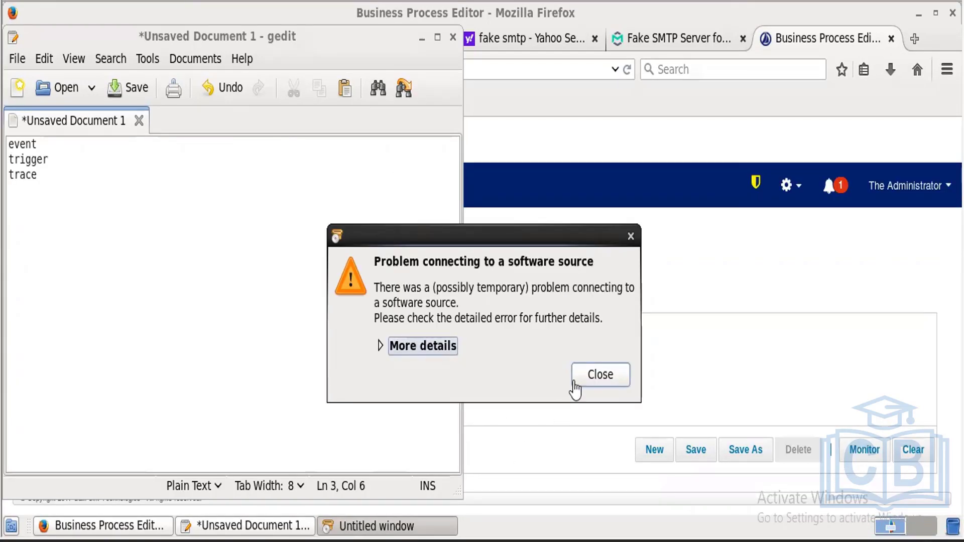
Dismiss the software-source error and return the cursor to the end of the trace line.
left_click(601, 375)
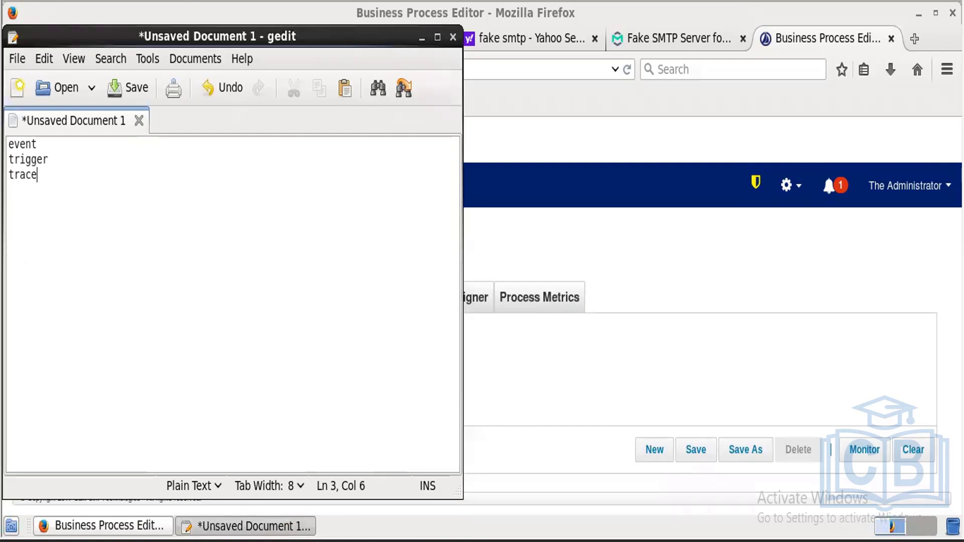
key("Up")
key("End")
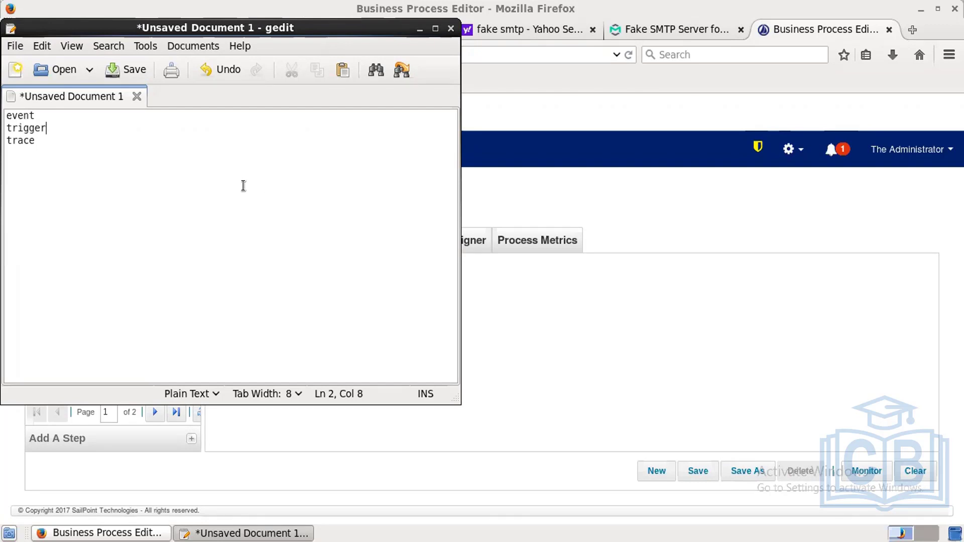
left_click(83, 147)
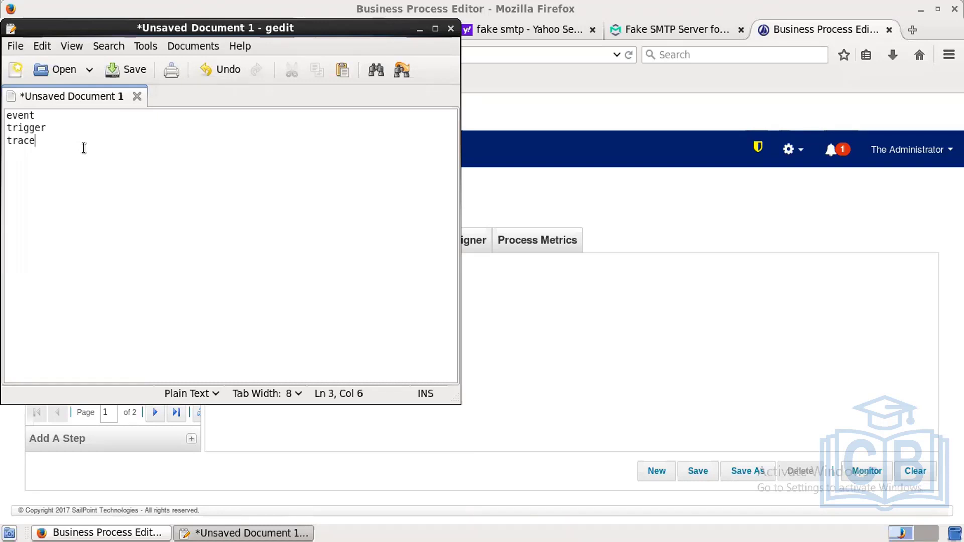
Add identityDisplayName and attribute_cause as new lines in the note.
key("Return")
type("identity")
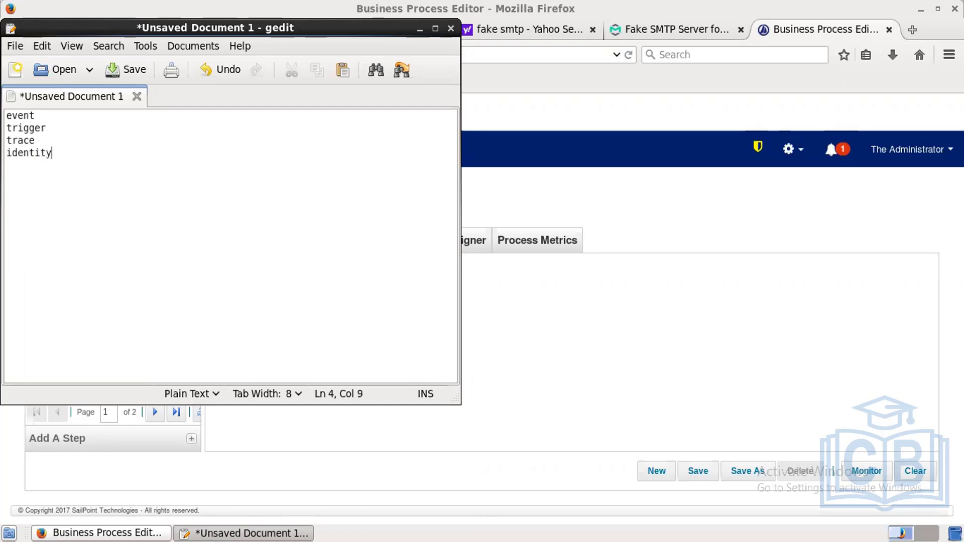
type("DisplayName")
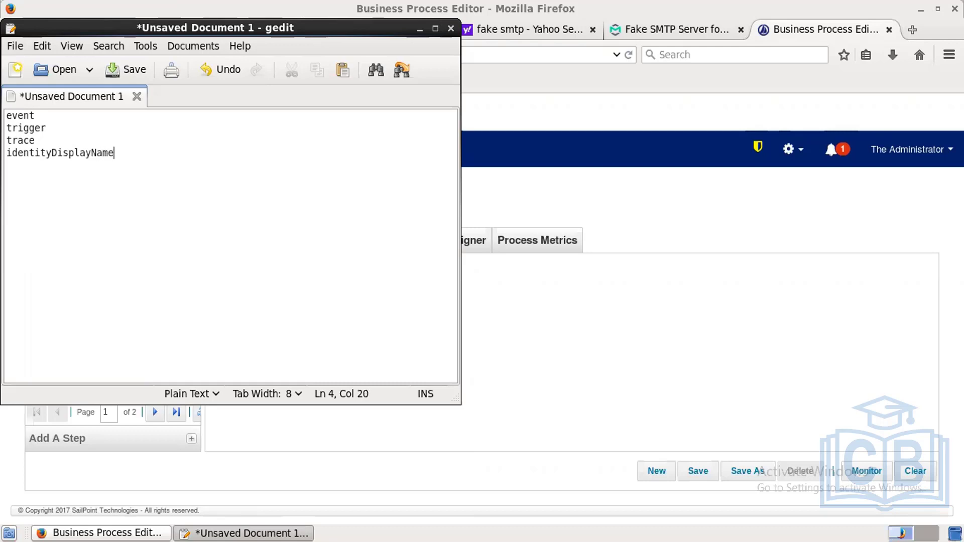
key("Return")
type("A")
type("ttriv")
key("BackSpace")
key("BackSpace")
key("BackSpace")
key("BackSpace")
key("BackSpace")
key("BackSpace")
type("attribute_cause")
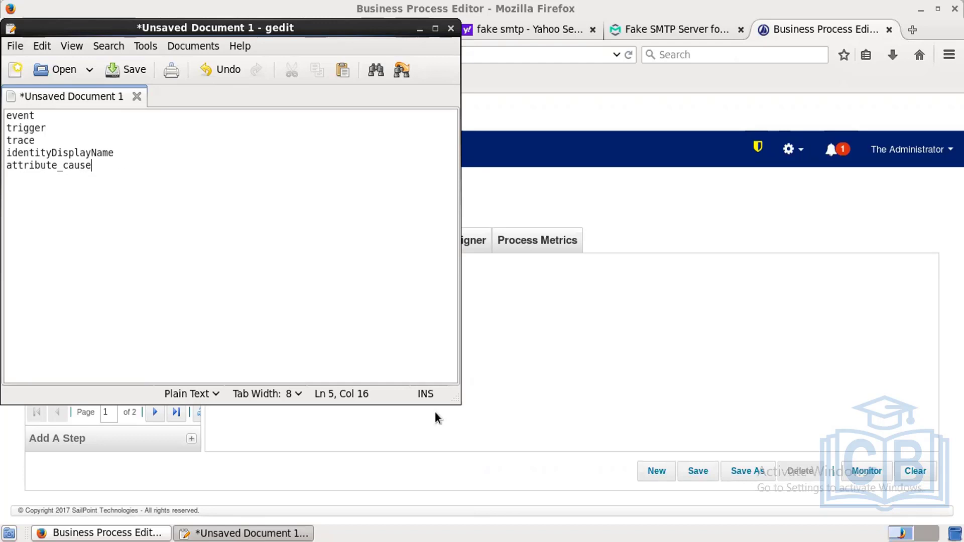
left_click(498, 375)
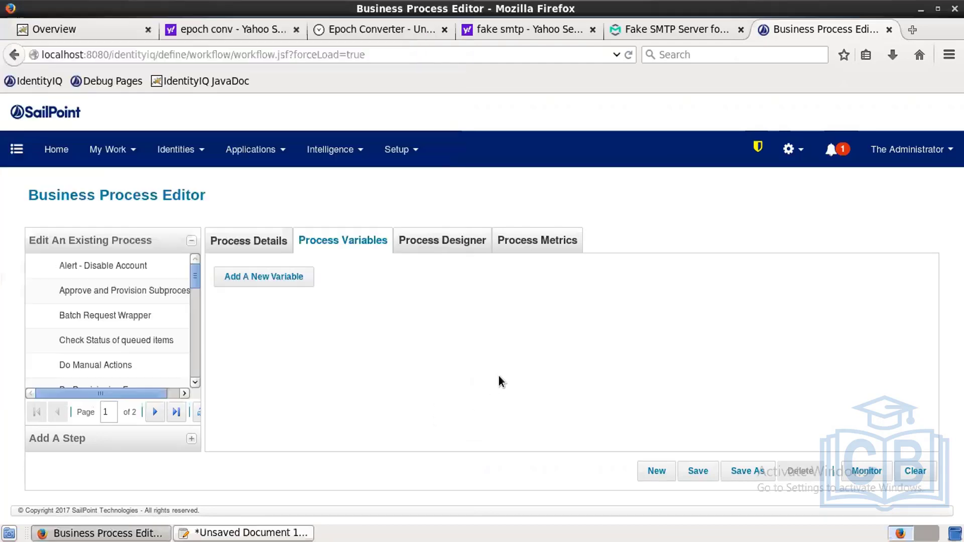
Add an input variable named event and save the workflow.
left_click(224, 281)
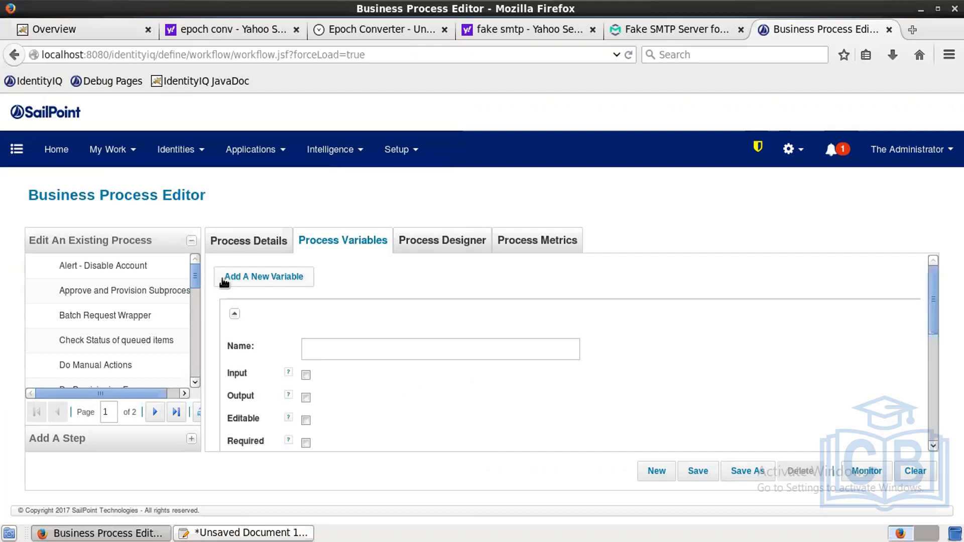
left_click(413, 353)
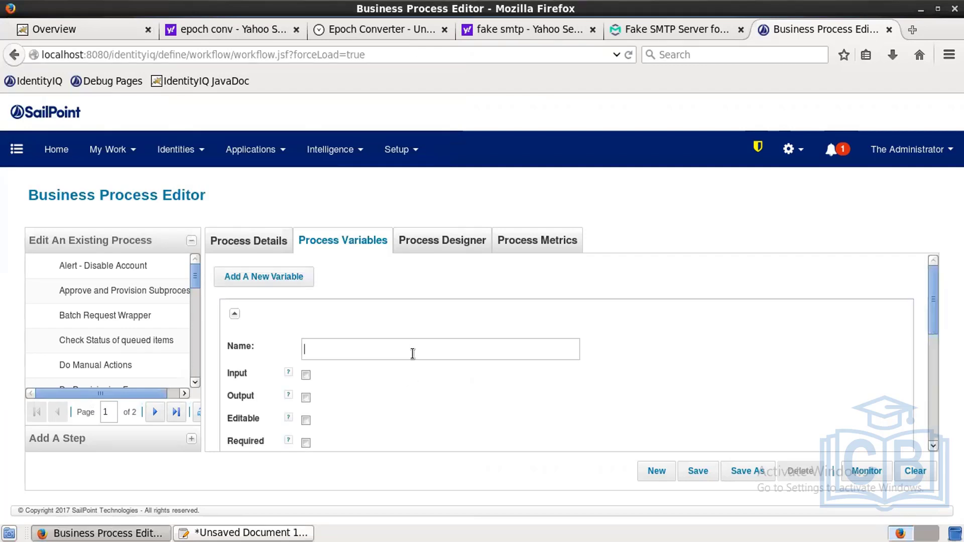
type("event")
left_click(306, 375)
left_click(704, 478)
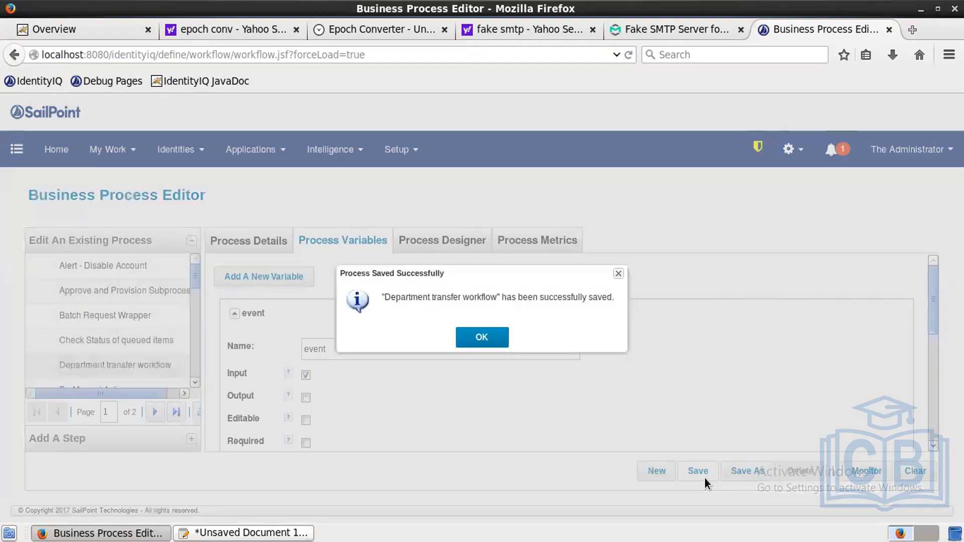
left_click(483, 340)
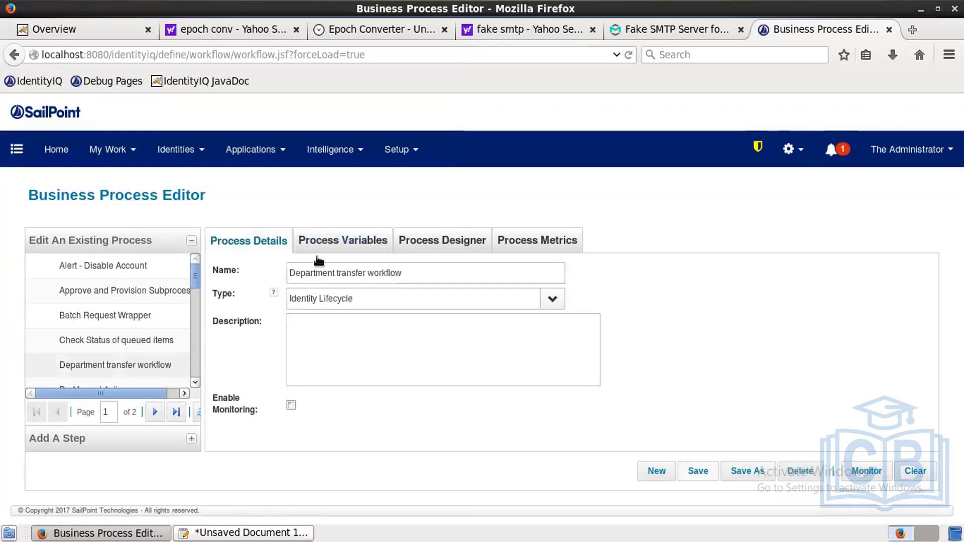
left_click(325, 254)
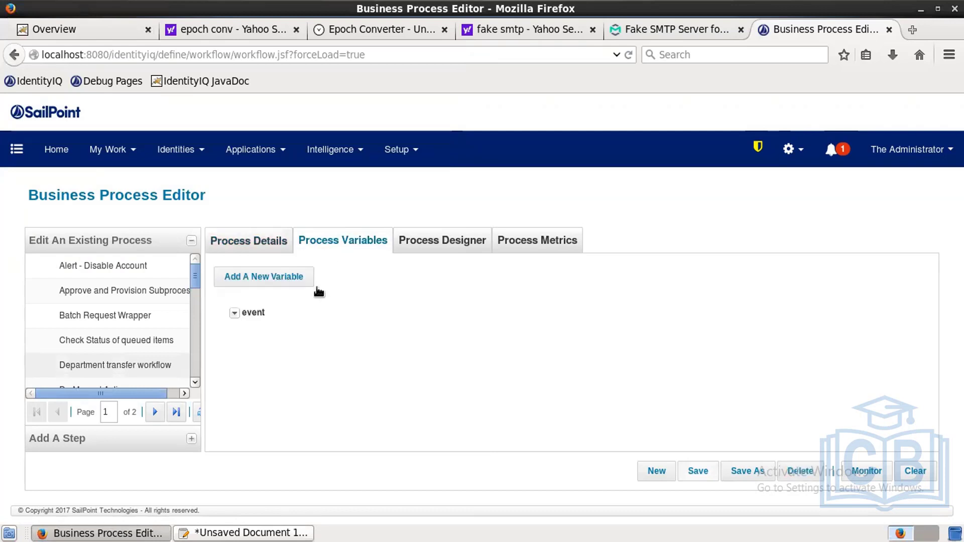
Add an input variable named trigger and collapse its details.
left_click(288, 313)
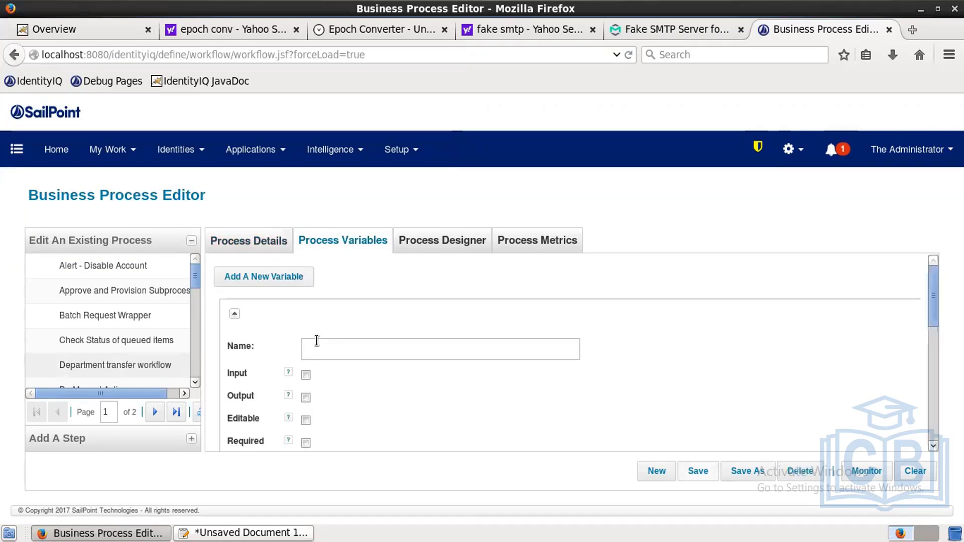
left_click(317, 341)
type("tr")
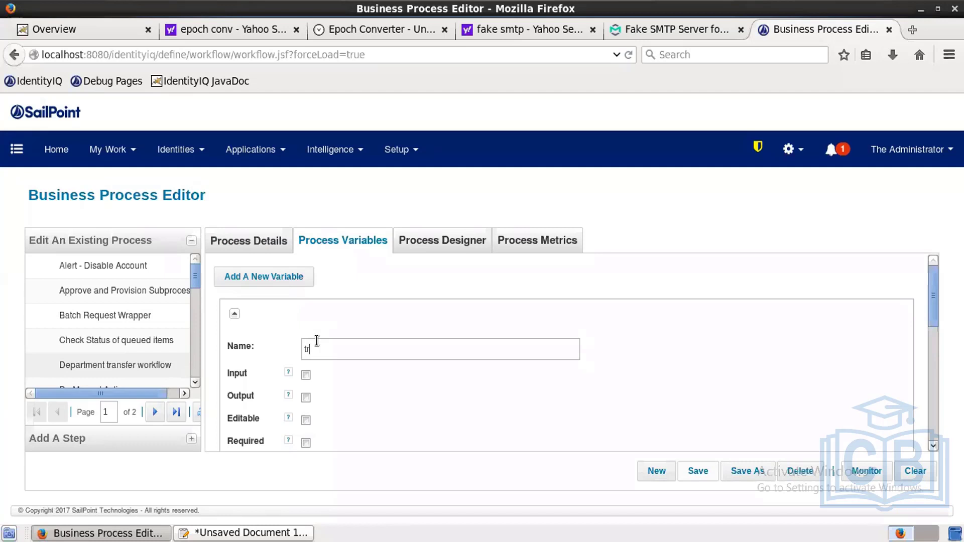
type("igger")
left_click(306, 375)
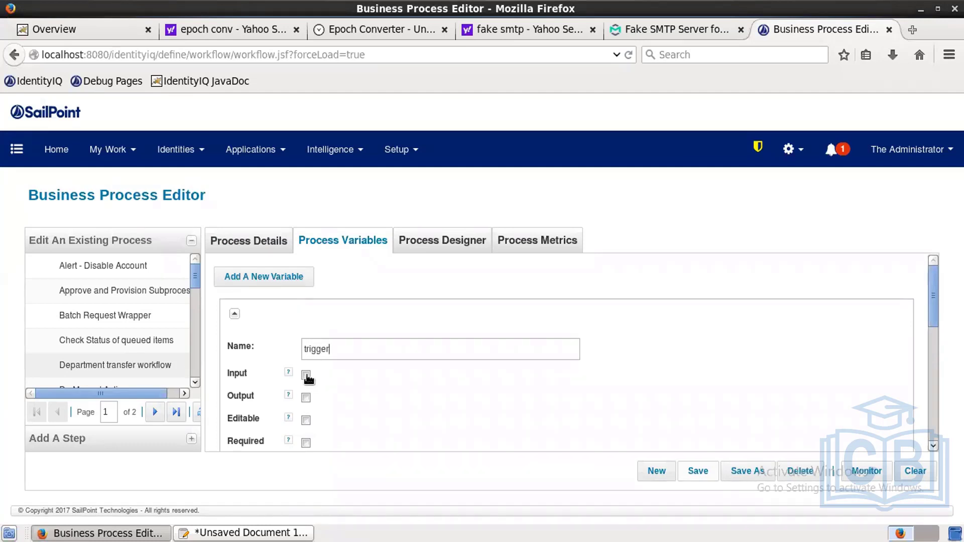
left_click(233, 315)
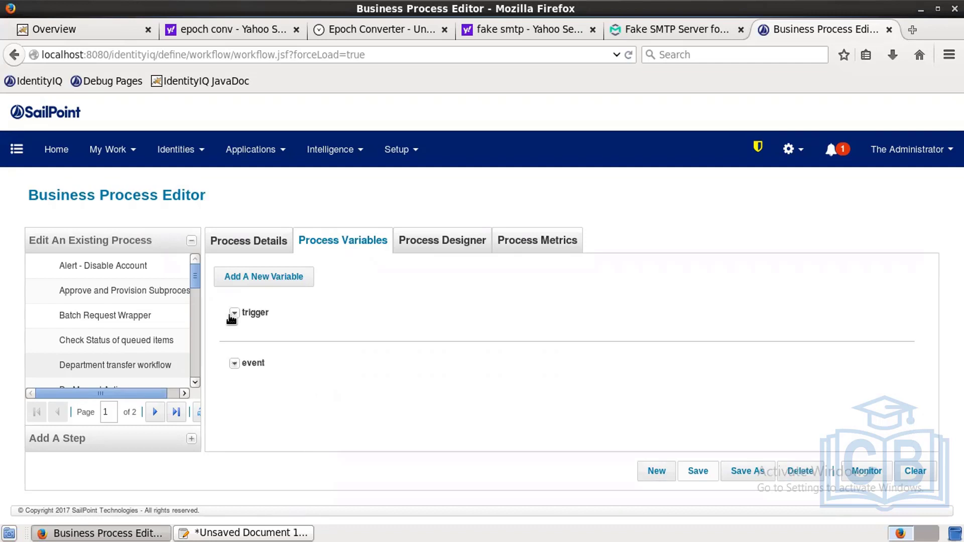
Add input variable trace with plain-text initial value true, then start a fourth variable.
left_click(229, 281)
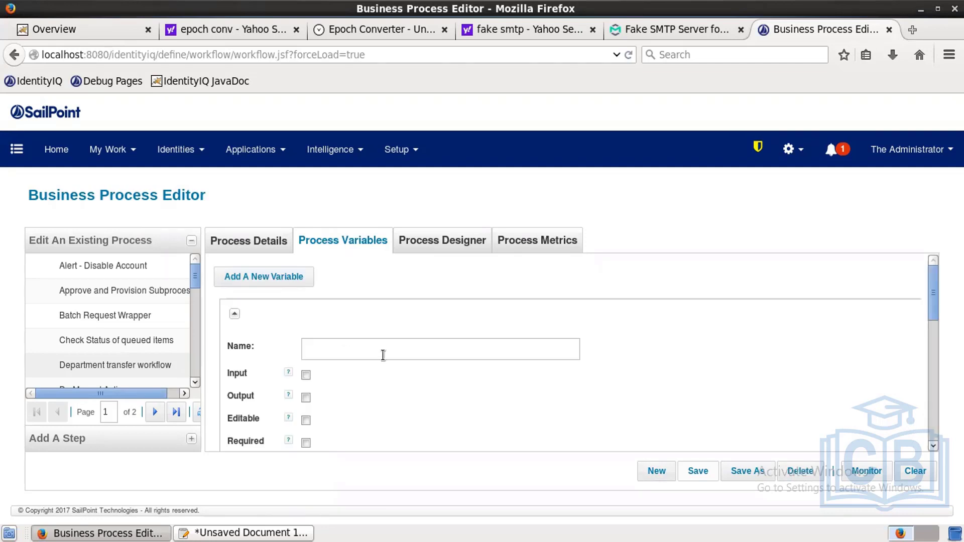
type("trace")
left_click(306, 375)
left_click(933, 442)
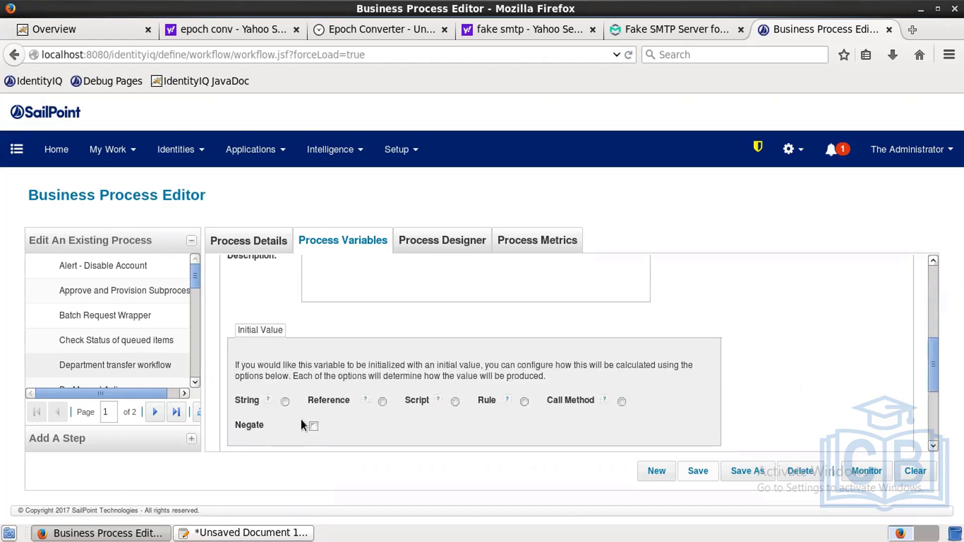
left_click(285, 402)
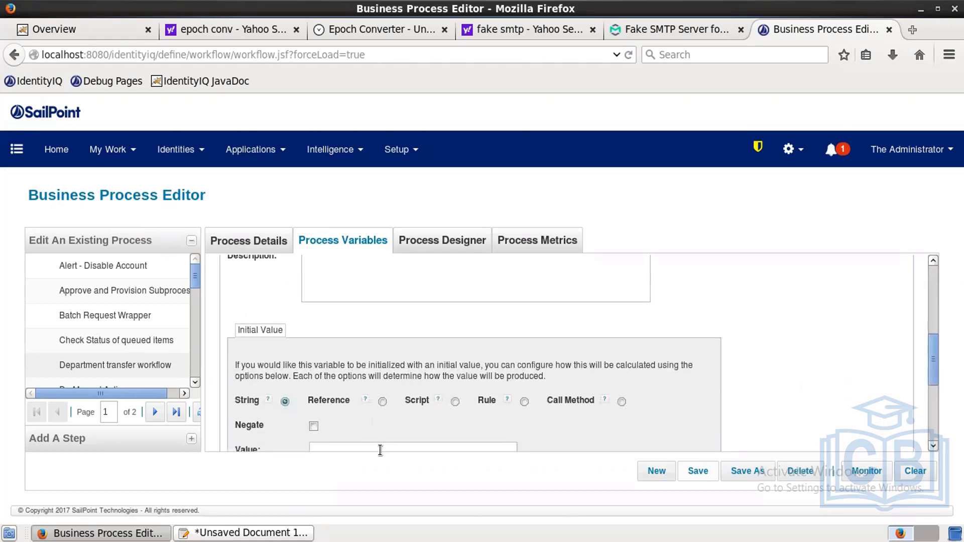
type("true")
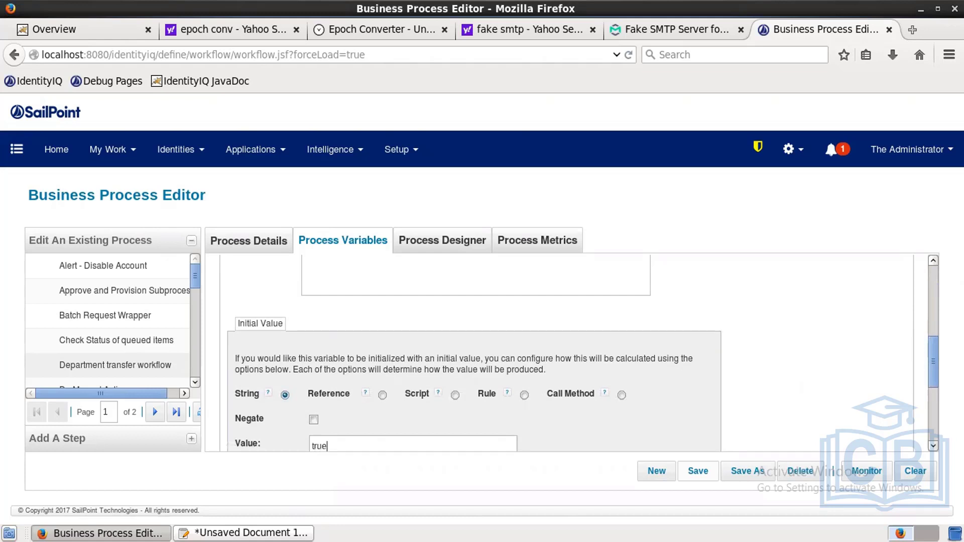
scroll(932, 264, "up", 10)
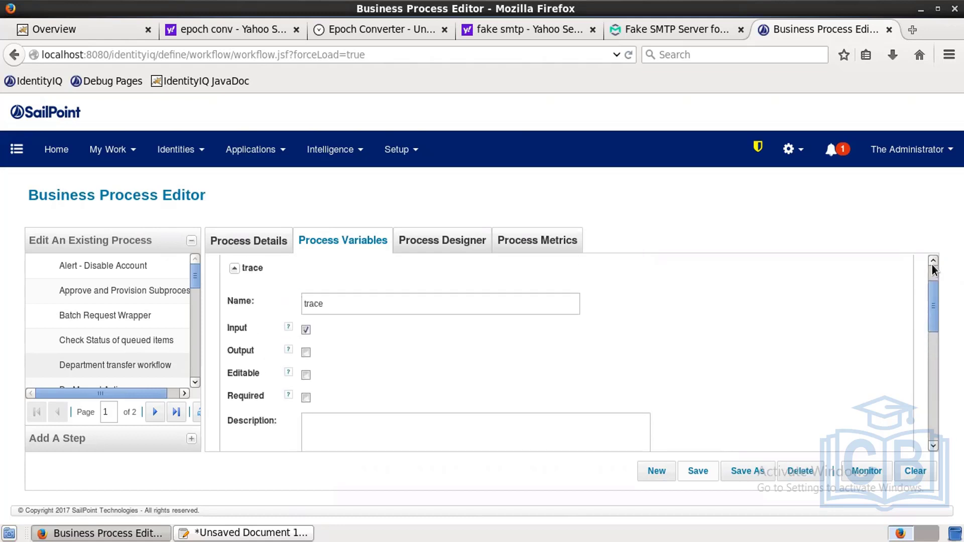
left_click(234, 306)
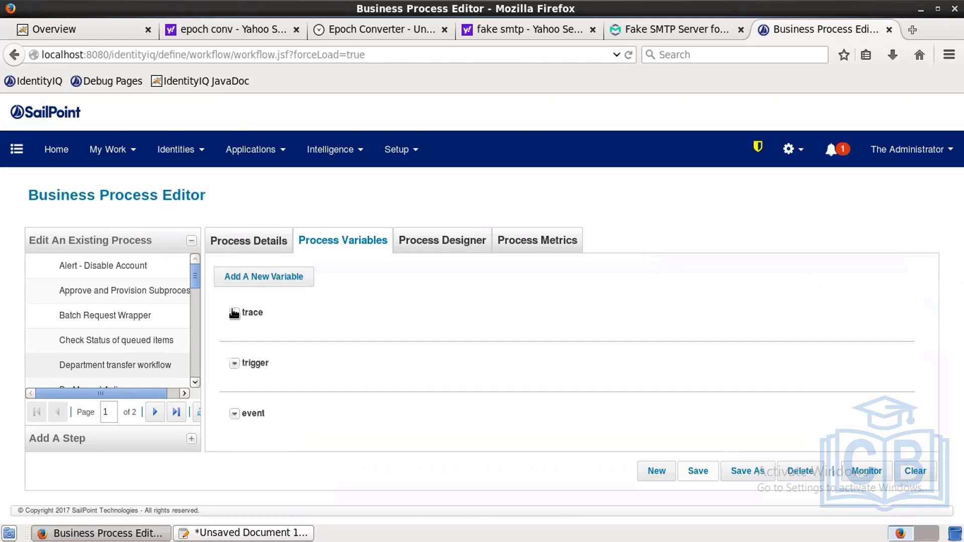
left_click(225, 281)
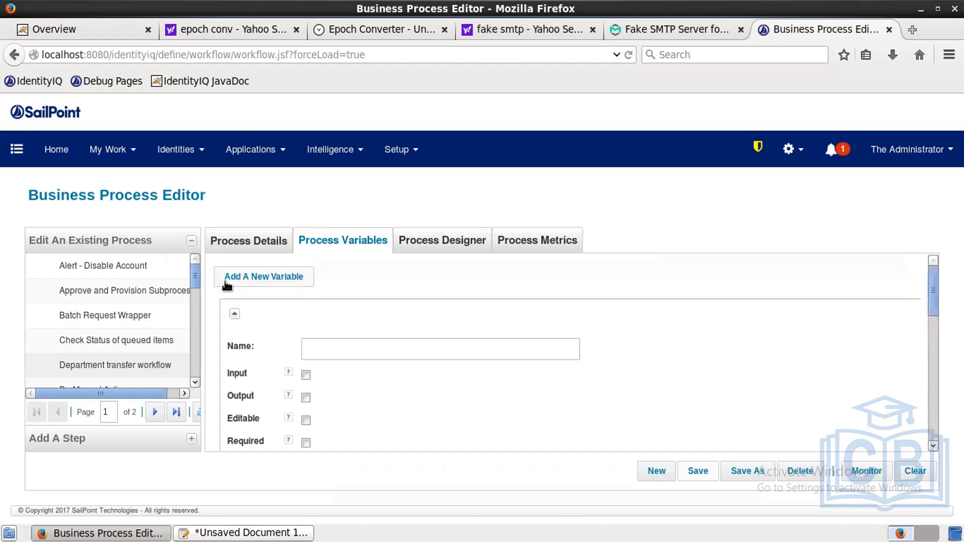
Name the fourth variable identityDisplayName, mark it as input, and choose Script for its initial value.
left_click(350, 348)
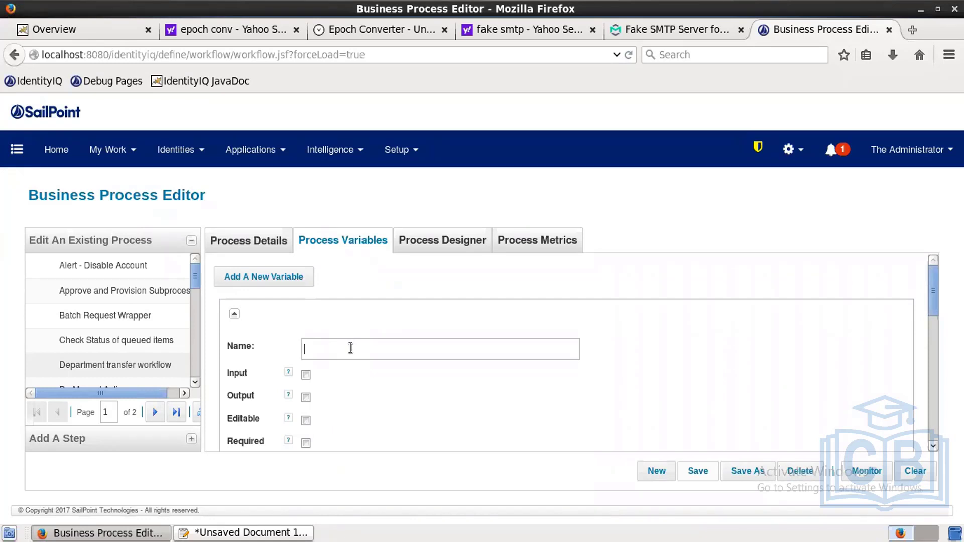
type("identityDisplayName")
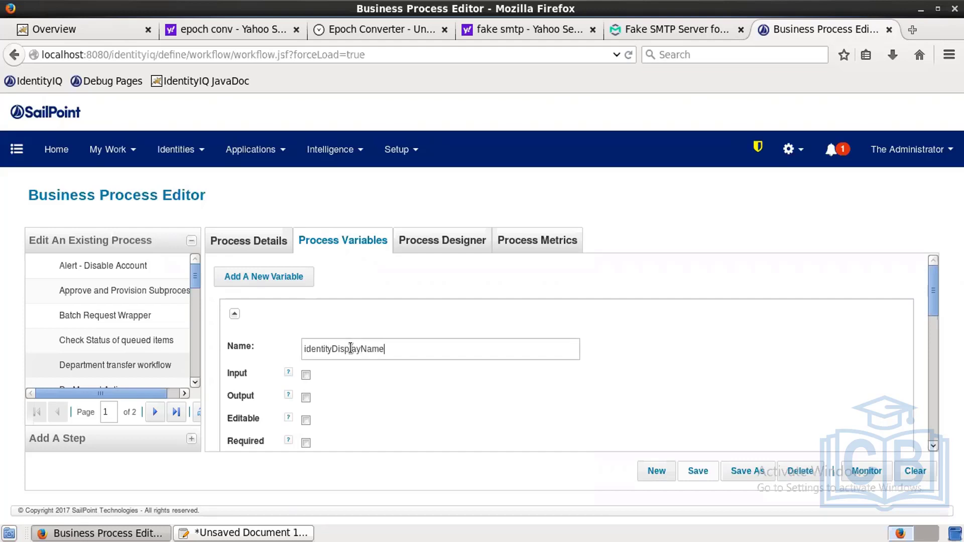
left_click(305, 376)
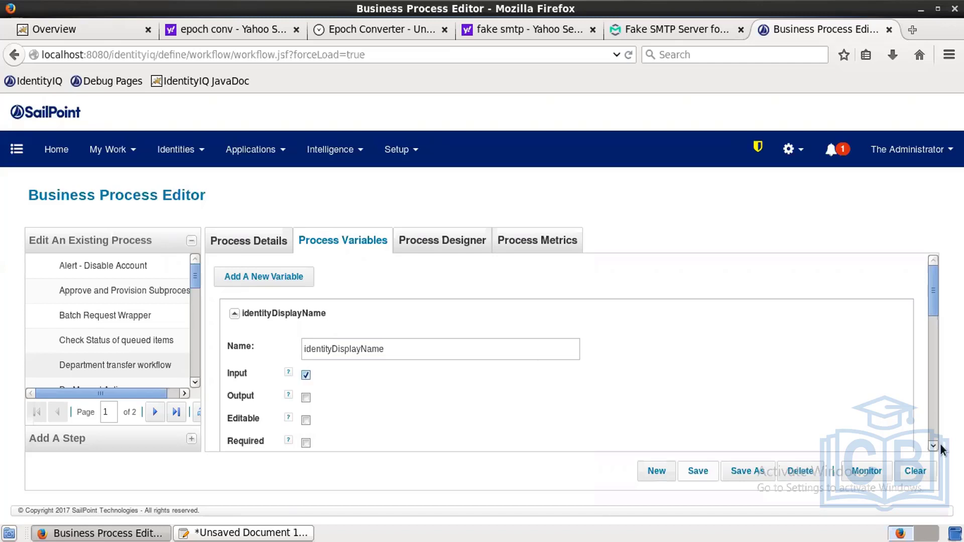
scroll(933, 444, "down", 5)
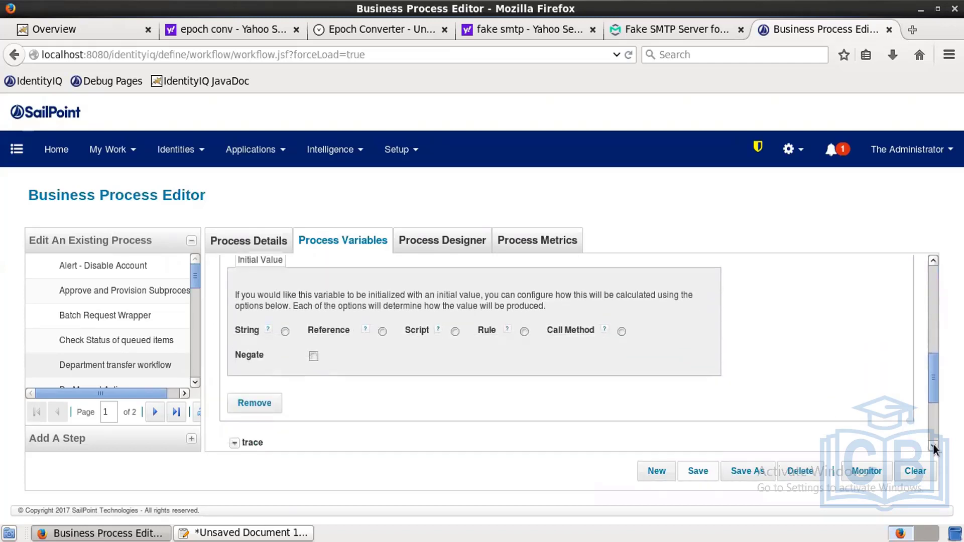
left_click(455, 332)
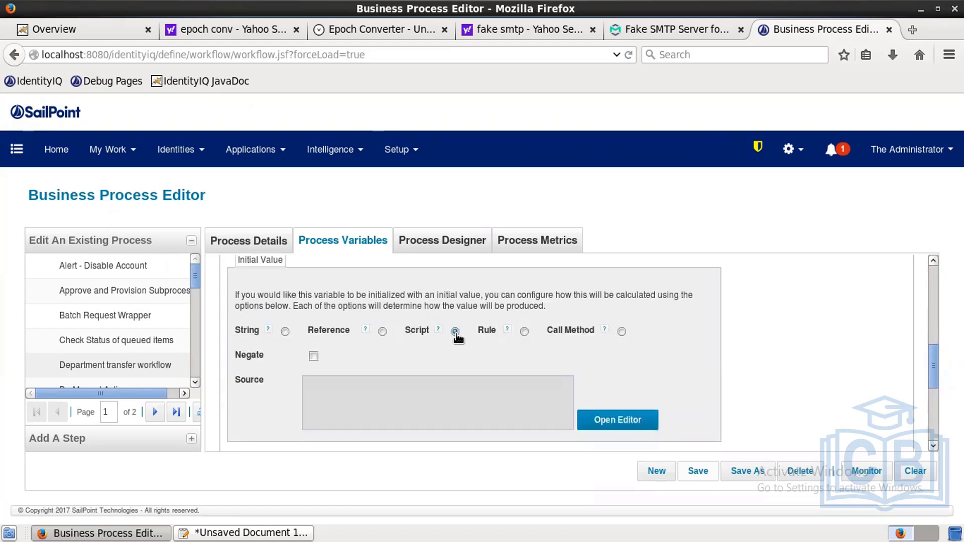
Save event.getIdentityFullName(); as identityDisplayName's initial-value script and collapse the variable.
left_click(610, 417)
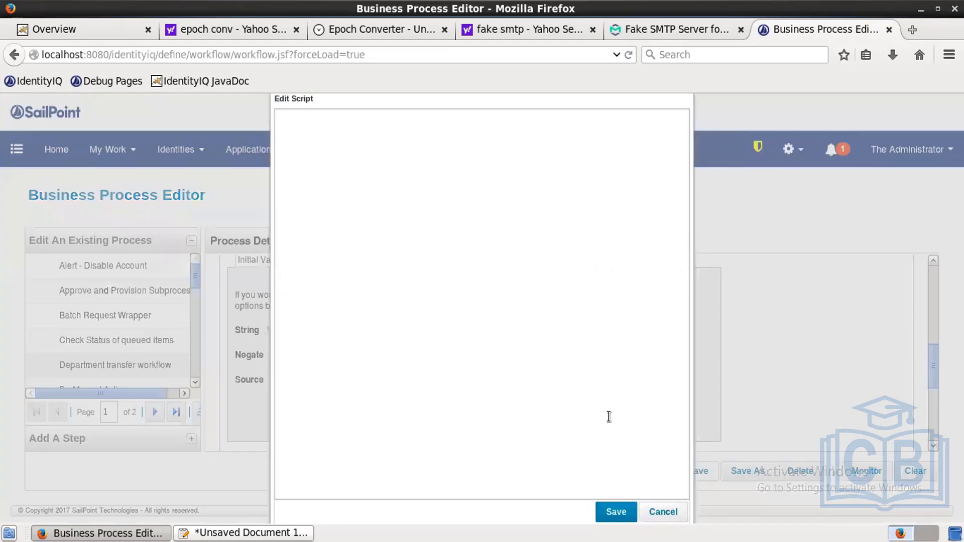
left_click(469, 390)
type("event.")
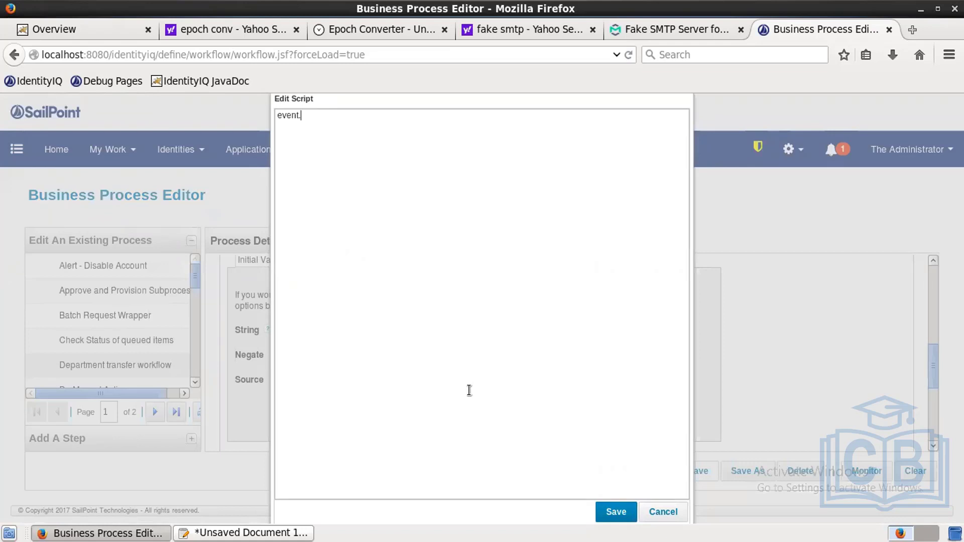
type("getIdentity")
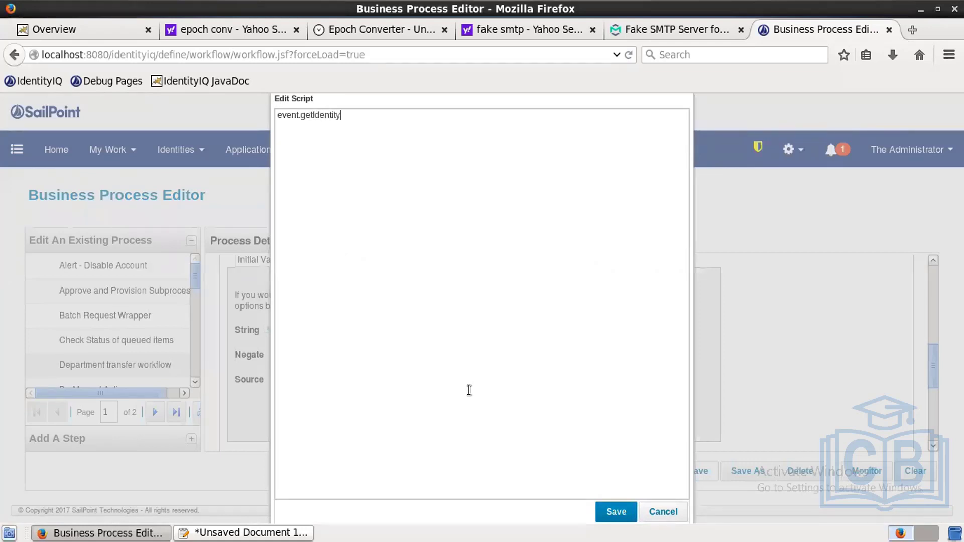
type("FullName();")
left_click(616, 512)
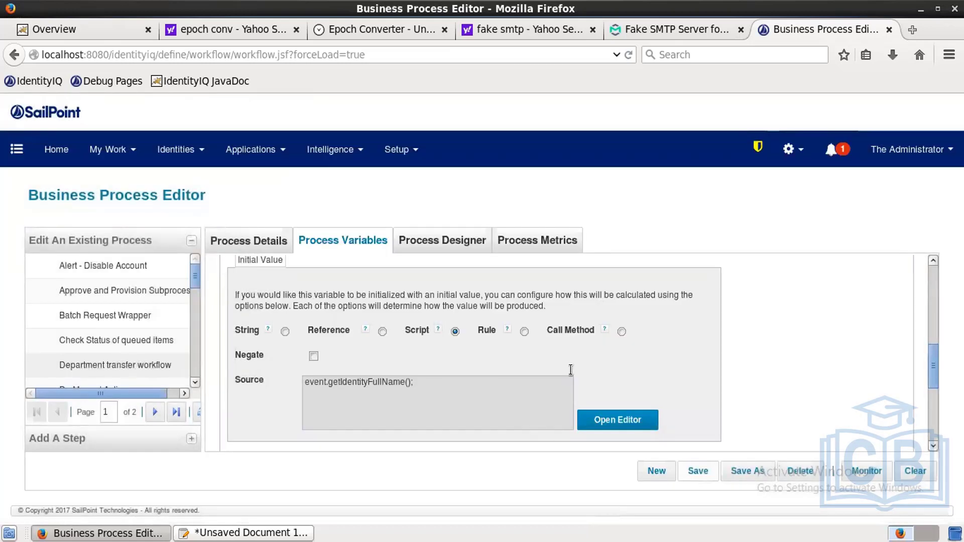
scroll(932, 262, "up", 5)
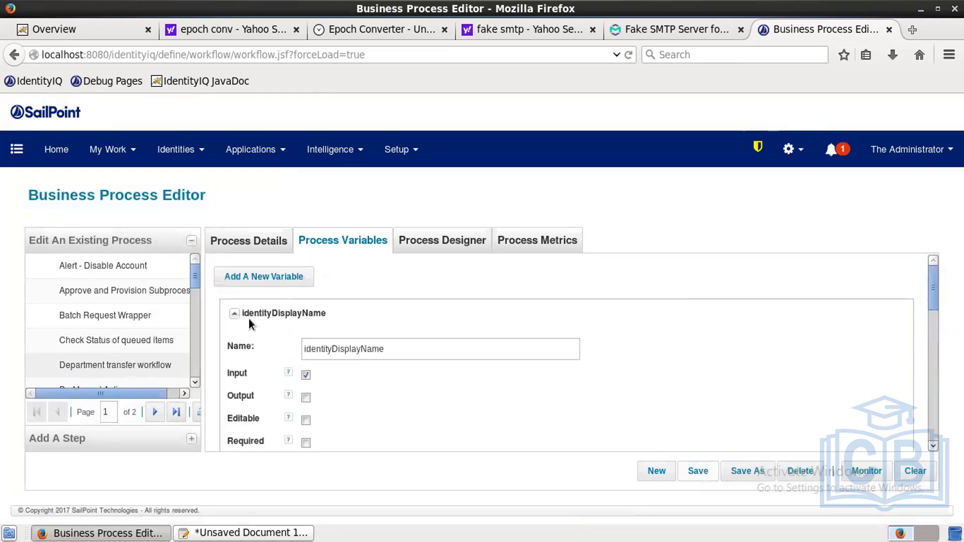
left_click(234, 314)
Add a new input variable named attribute_cause.
left_click(246, 282)
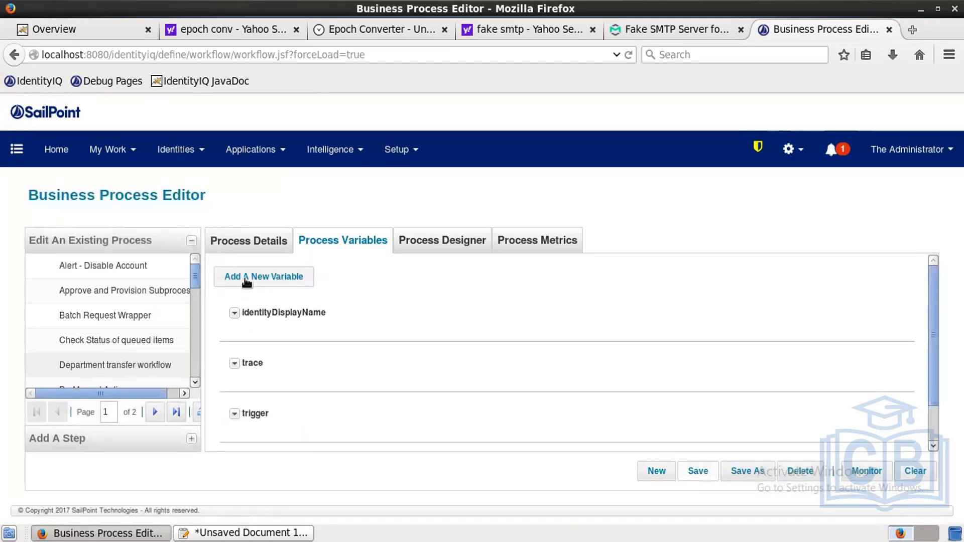
left_click(329, 344)
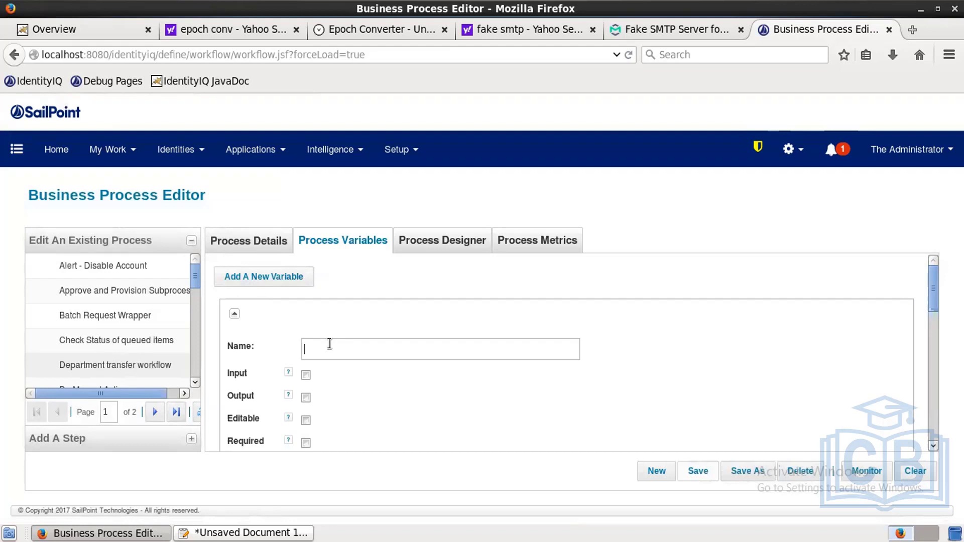
type("attribute_cause")
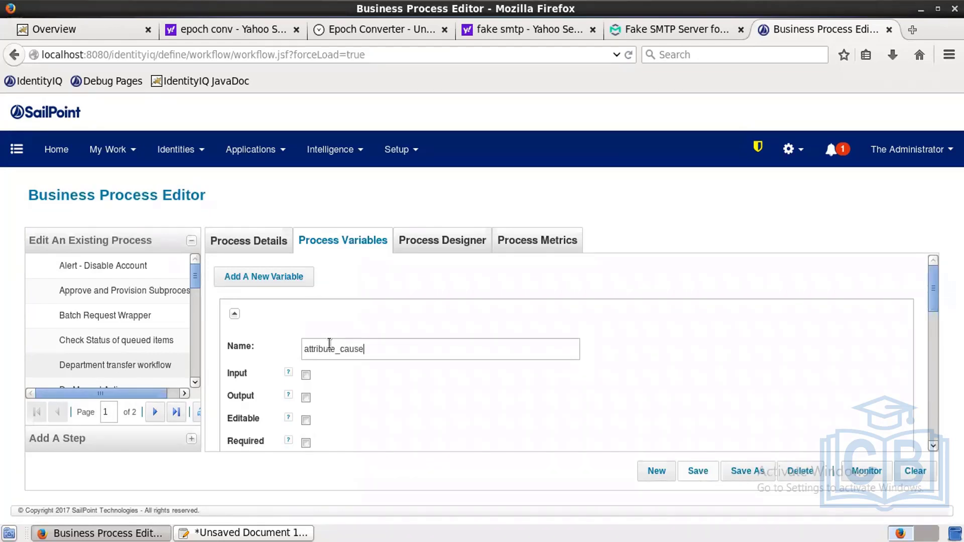
left_click(306, 374)
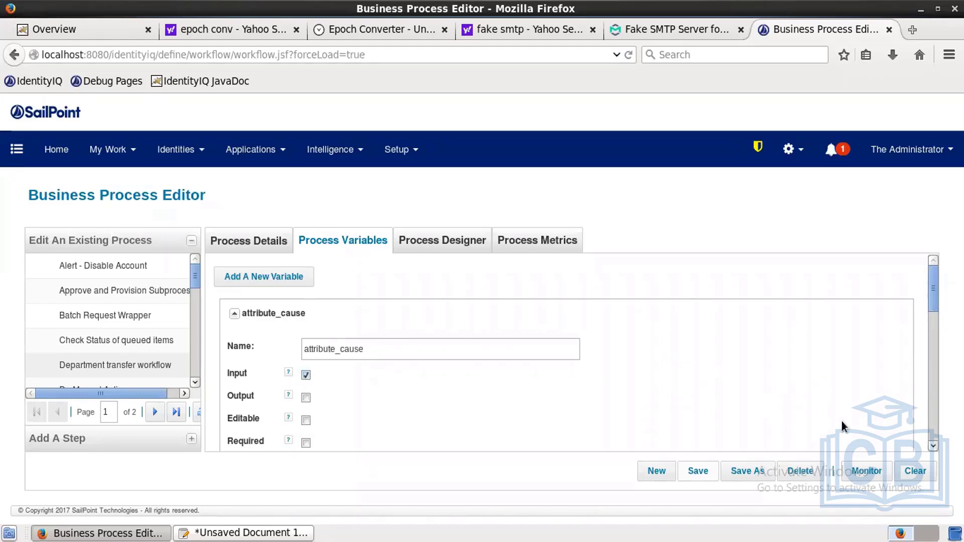
scroll(933, 444, "down", 5)
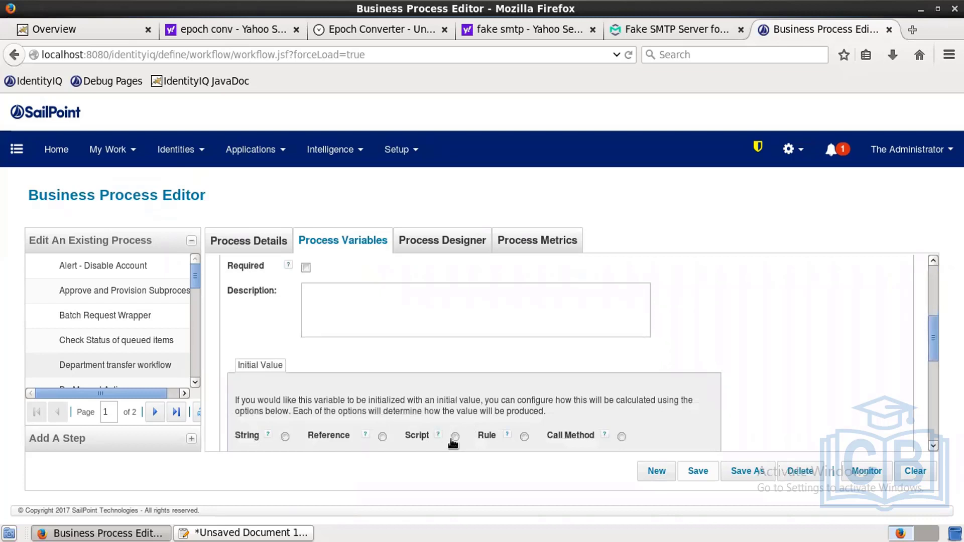
Set attribute_cause's initial value to the script event.getCause();.
left_click(454, 436)
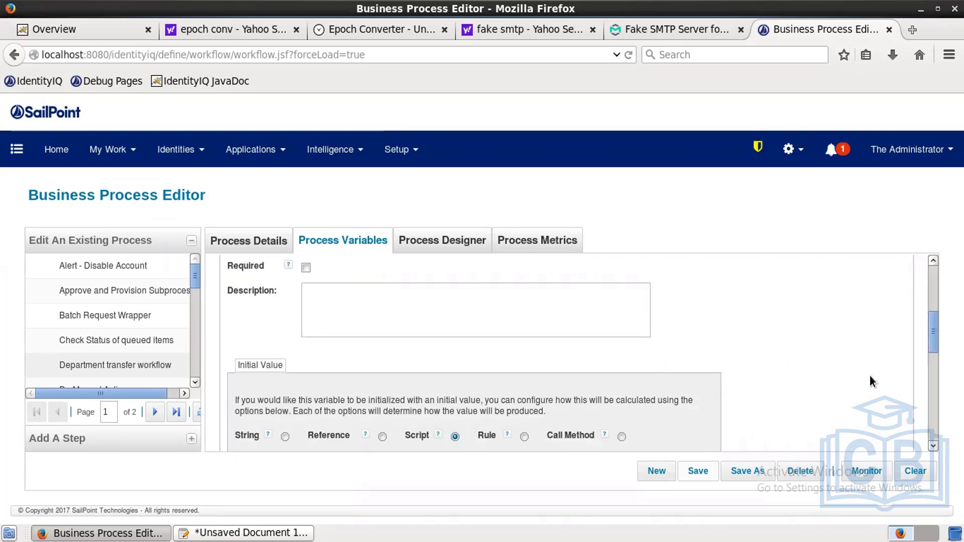
scroll(935, 445, "down", 4)
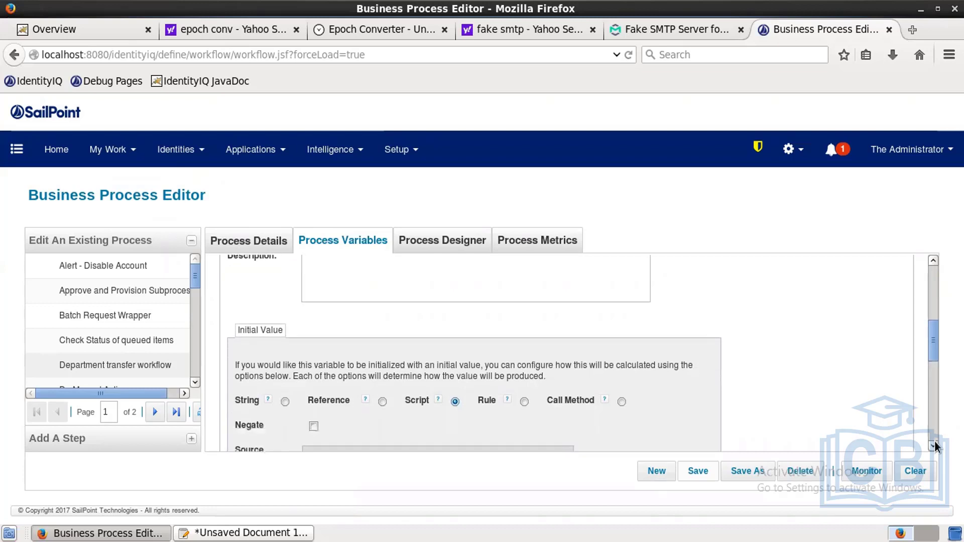
left_click(635, 351)
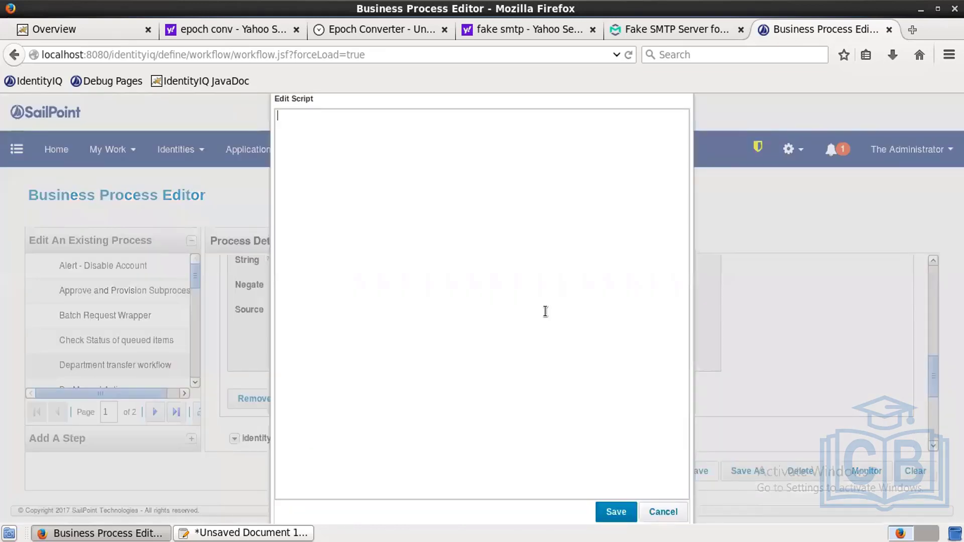
type("event.getCause")
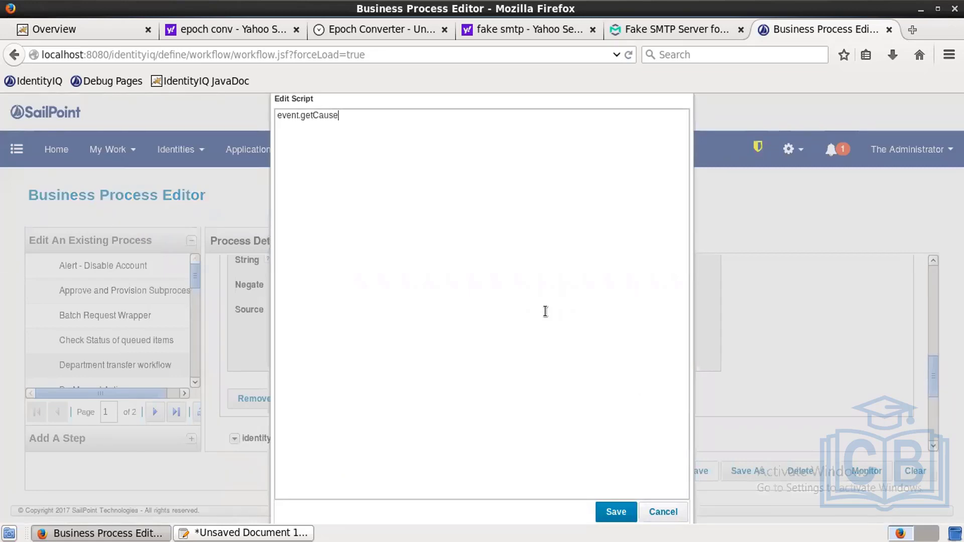
type("();")
left_click(605, 510)
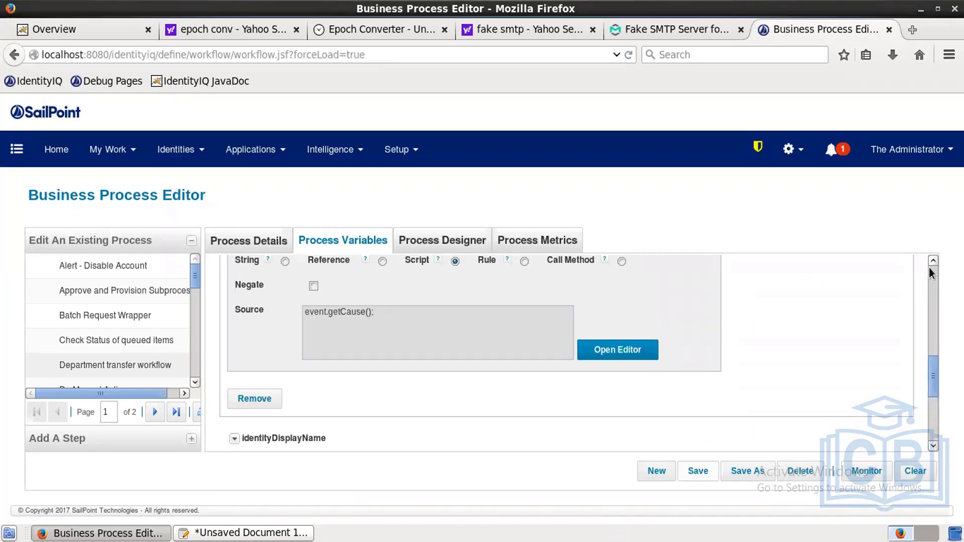
scroll(930, 268, "up", 8)
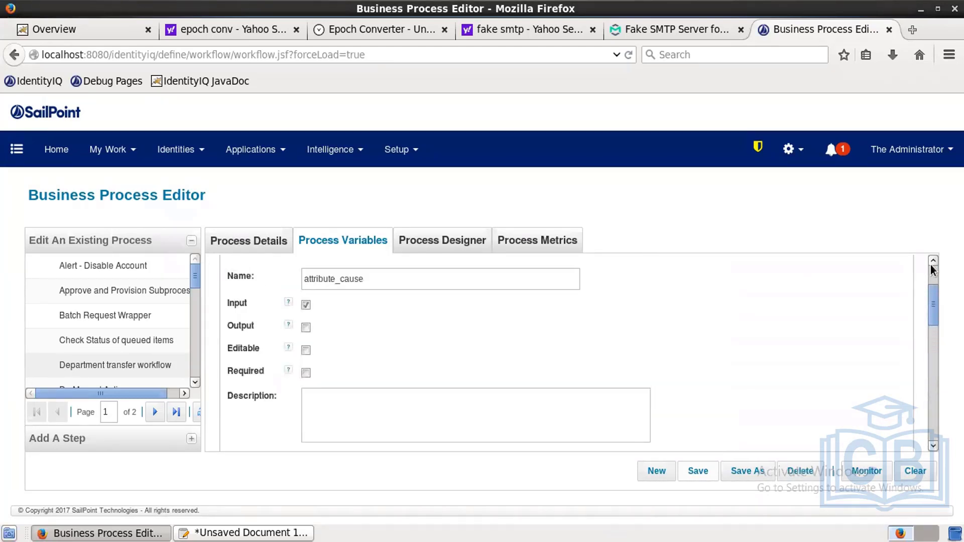
scroll(930, 269, "up", 2)
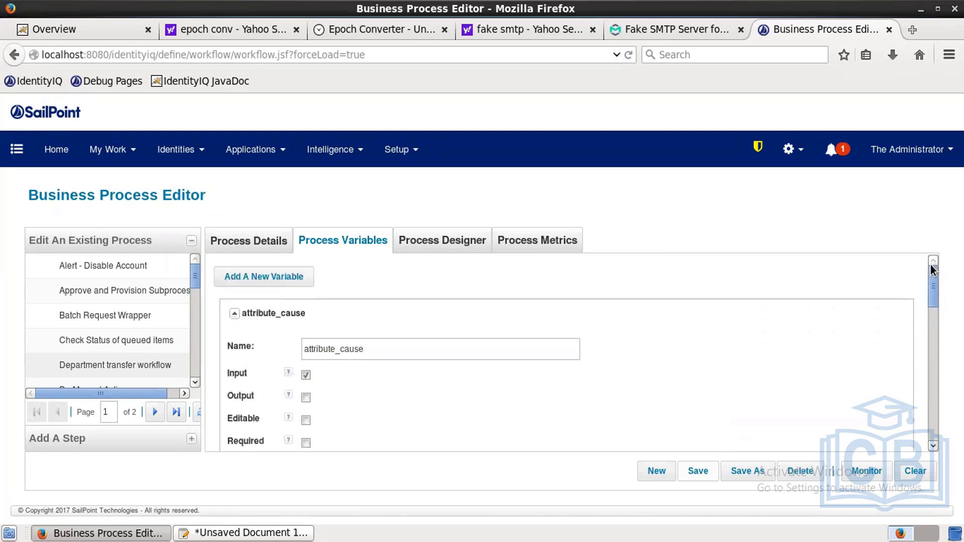
Open the Process Designer and place a Stop node at the far right of the canvas.
left_click(282, 242)
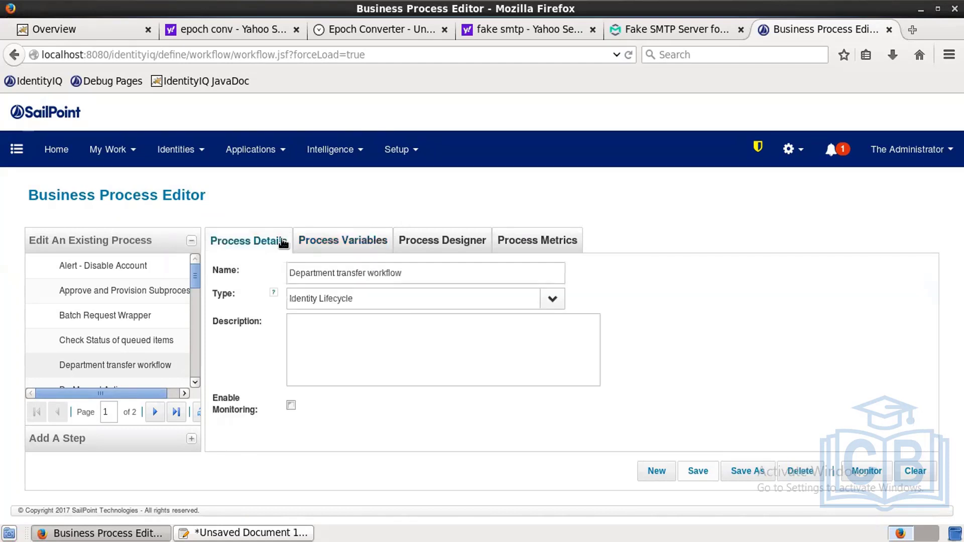
left_click(359, 241)
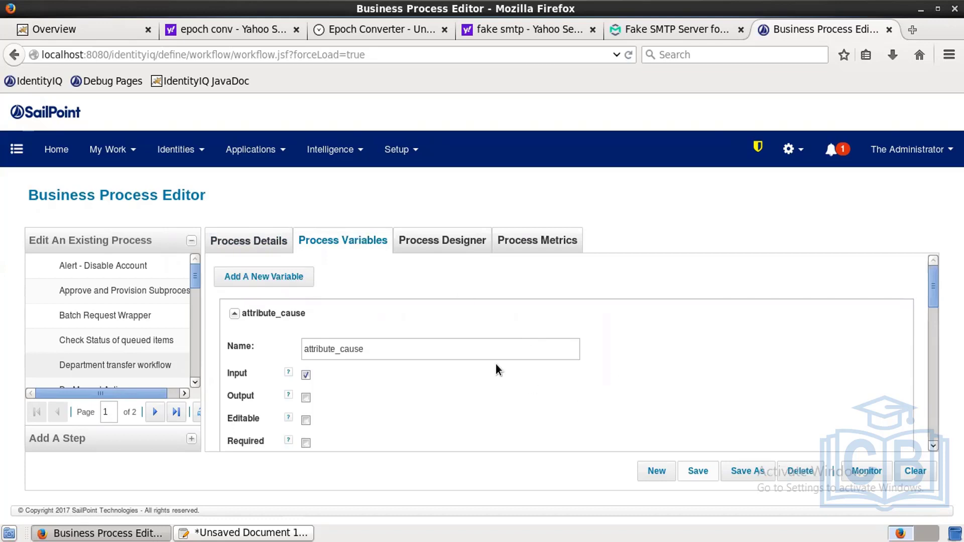
left_click(436, 246)
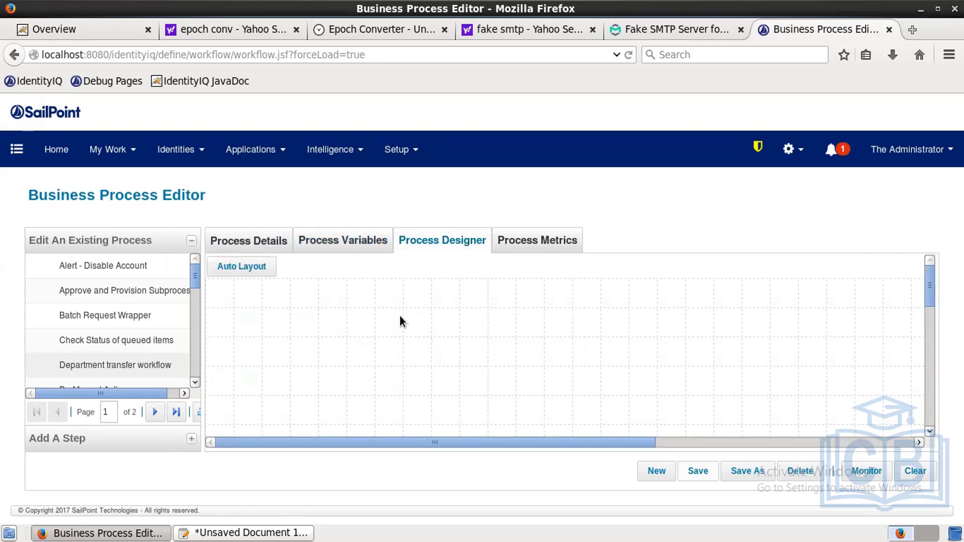
left_click(73, 437)
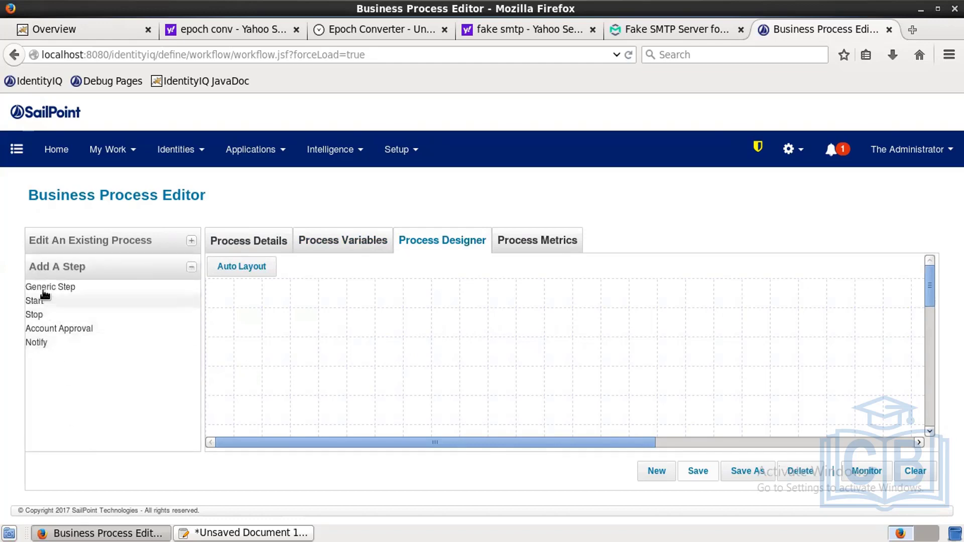
left_click(51, 304)
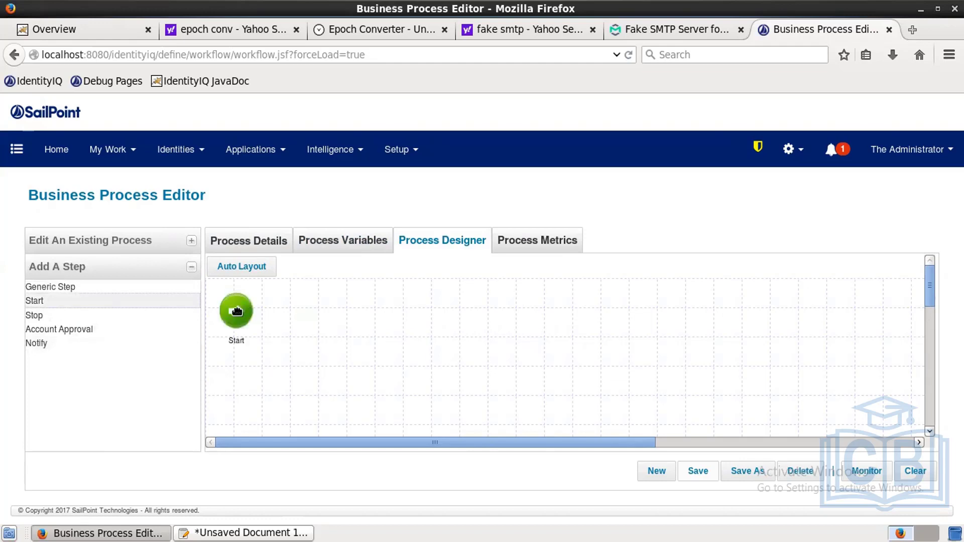
left_click(30, 314)
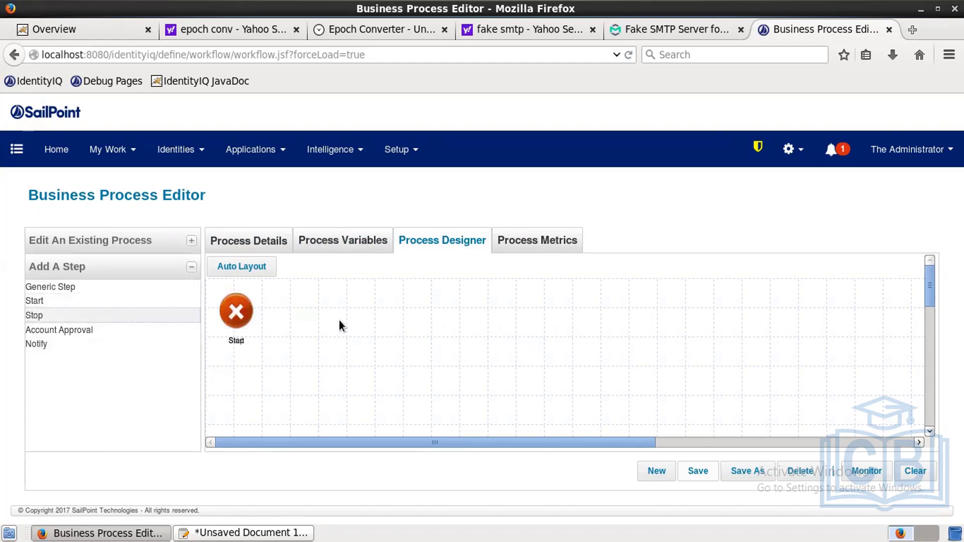
left_click_drag(236, 311, 773, 322)
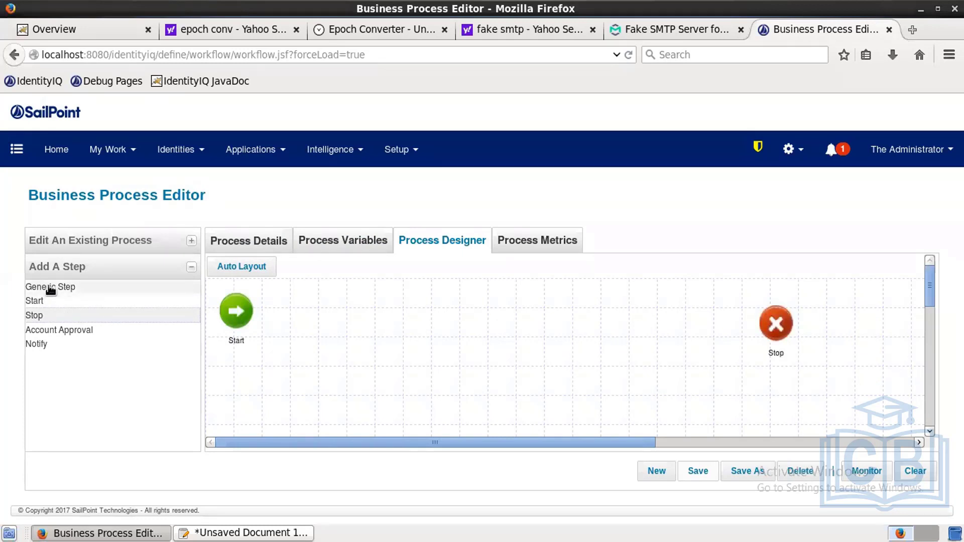
Add three generic steps and position them between Start and Stop.
left_click(50, 287)
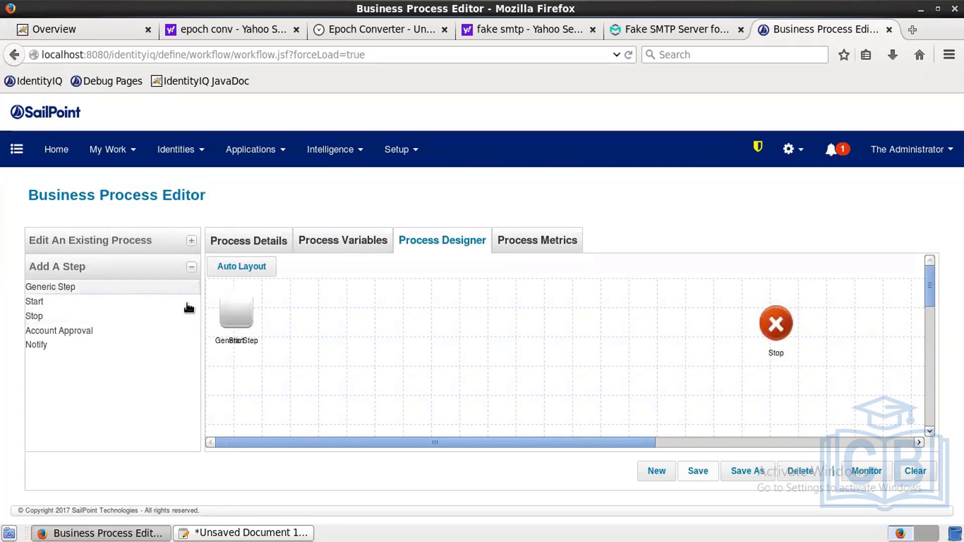
left_click_drag(229, 303, 311, 309)
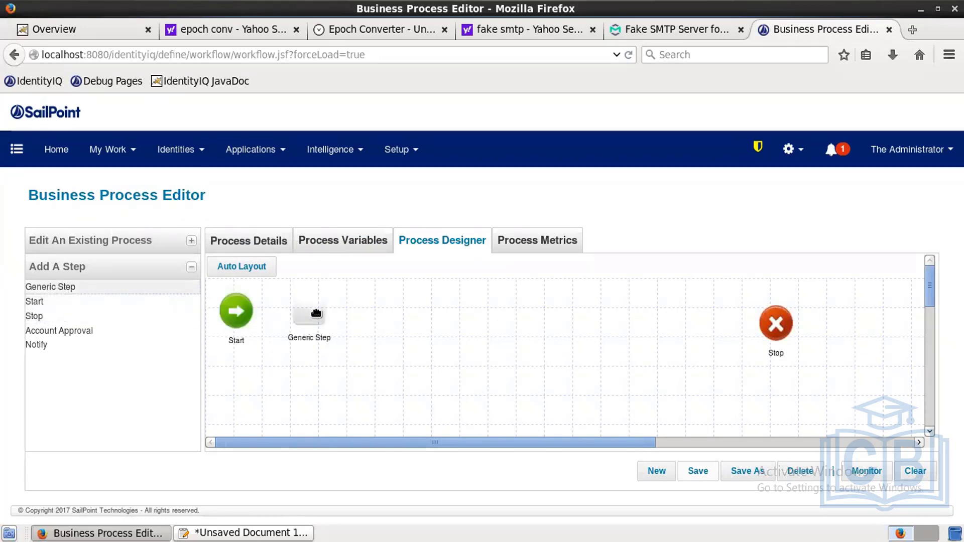
left_click_drag(60, 286, 670, 313)
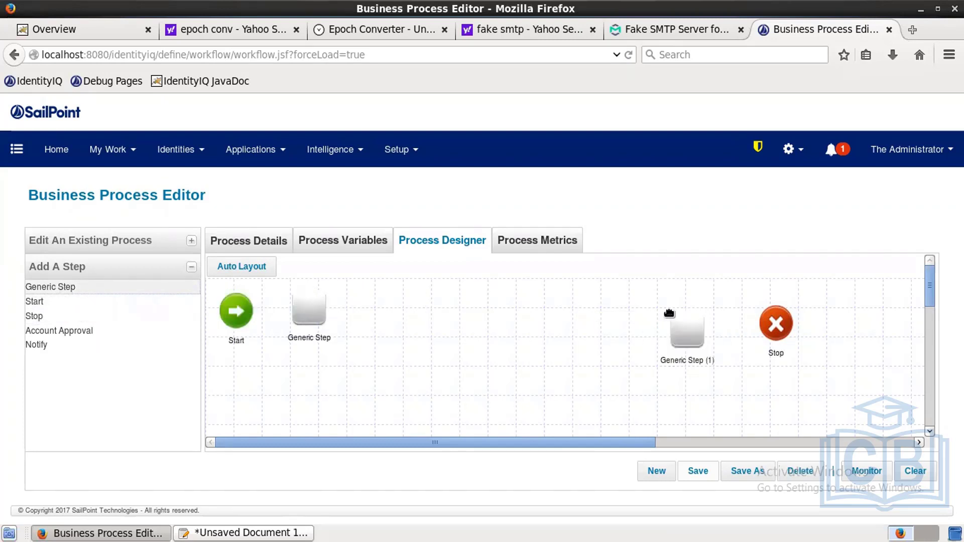
double_click(60, 287)
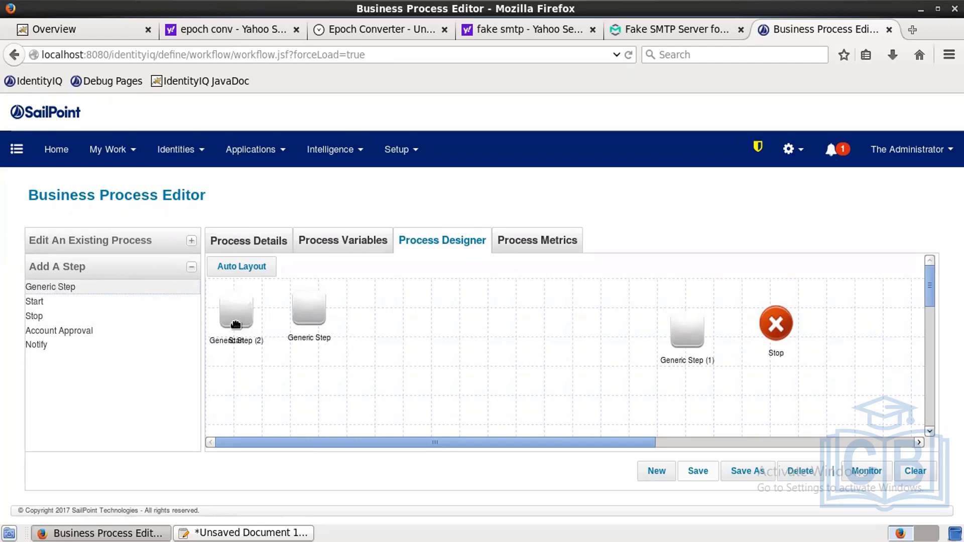
left_click_drag(258, 314, 520, 405)
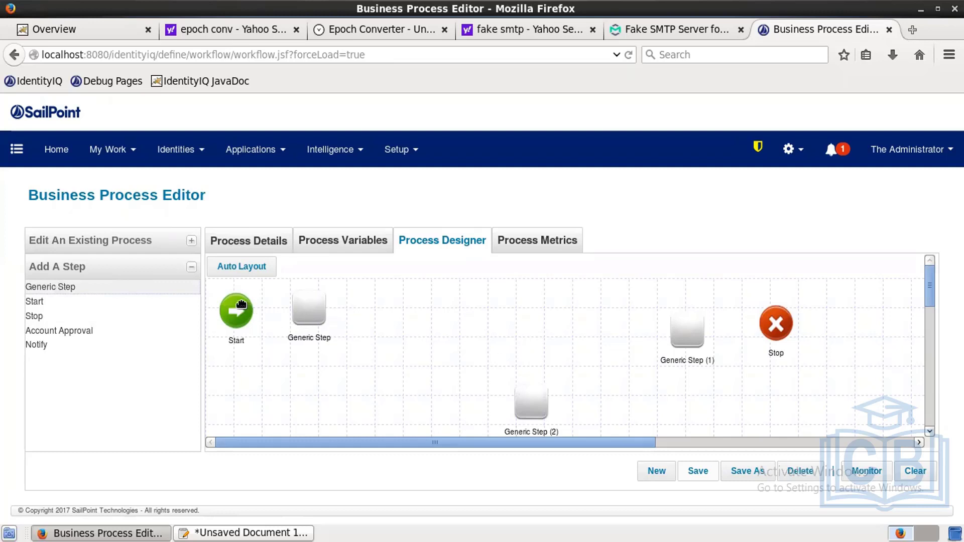
Link Start→Generic Step, branching to Generic Step (1) and (2), with (2) feeding (1).
left_click_drag(293, 306, 296, 308)
left_click_drag(320, 304, 776, 330)
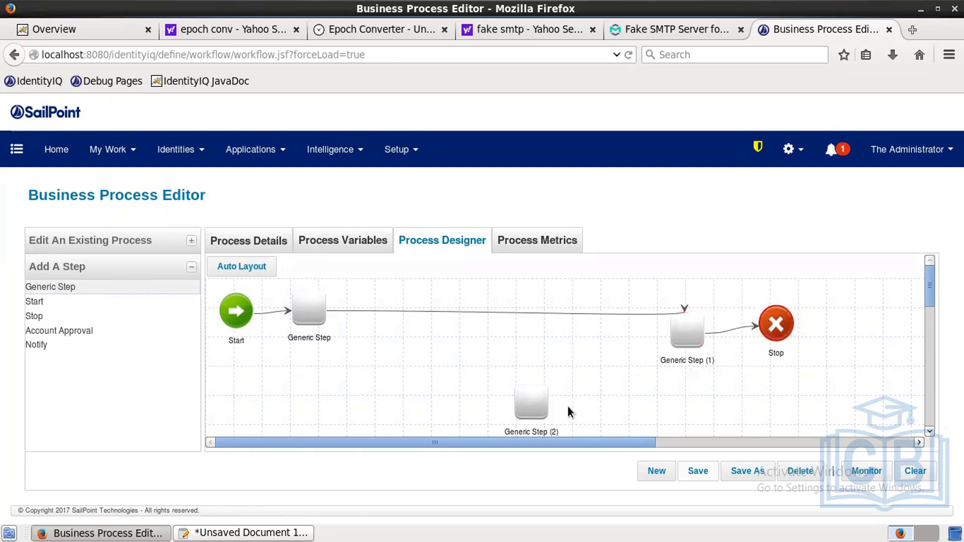
left_click_drag(532, 401, 673, 332)
left_click_drag(765, 324, 876, 324)
left_click_drag(688, 327, 761, 324)
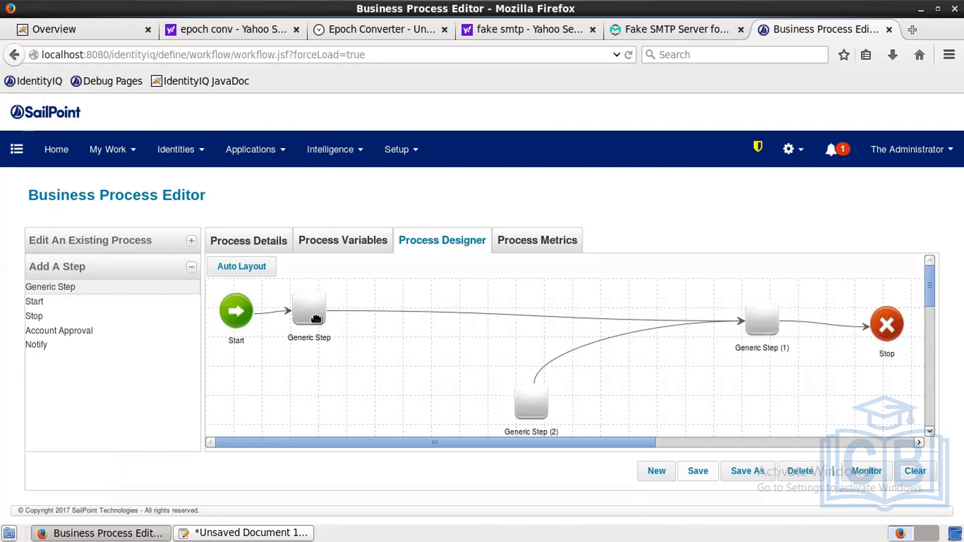
mouse_move(317, 310)
left_mouse_down()
mouse_move(500, 412)
mouse_move(523, 405)
left_mouse_up()
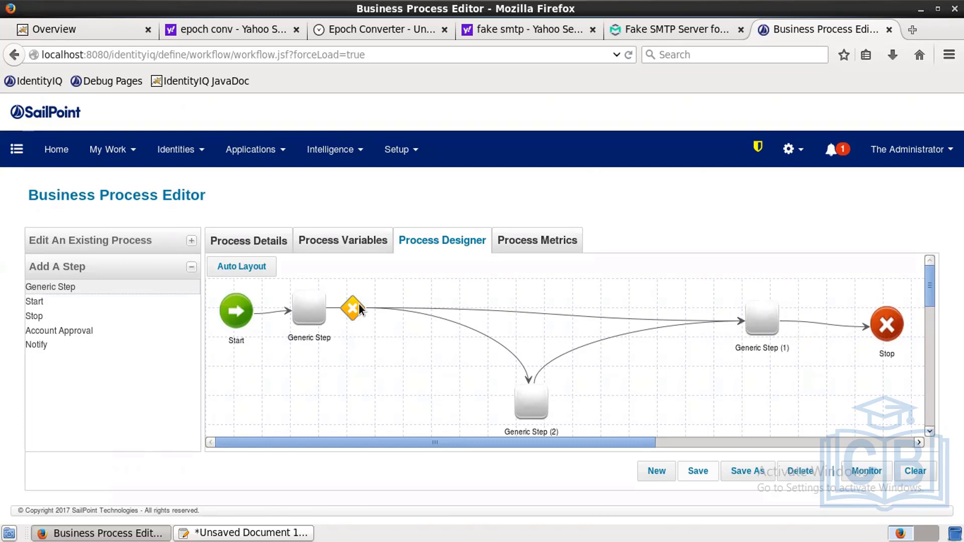
Rename the first Generic Step to 'Debug Step'.
right_click(306, 309)
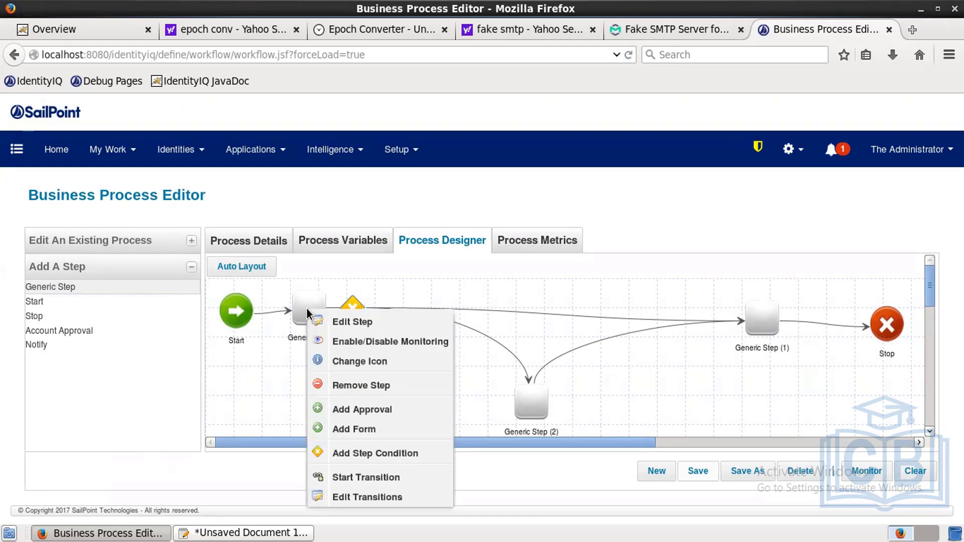
left_click(351, 322)
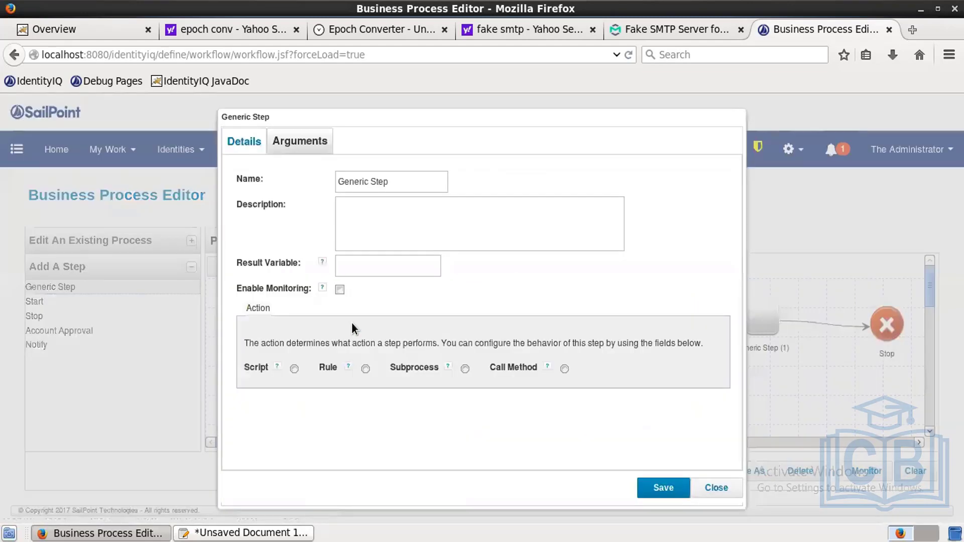
double_click(366, 179)
type("Debug")
Make Debug Step run a script, open its blank script editor, then go to the desktop.
left_click(294, 369)
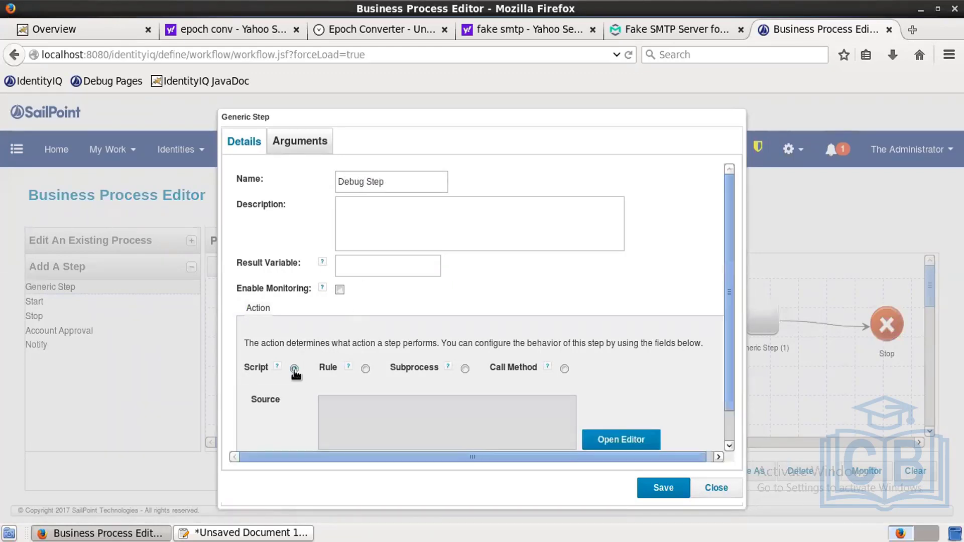
left_click(644, 439)
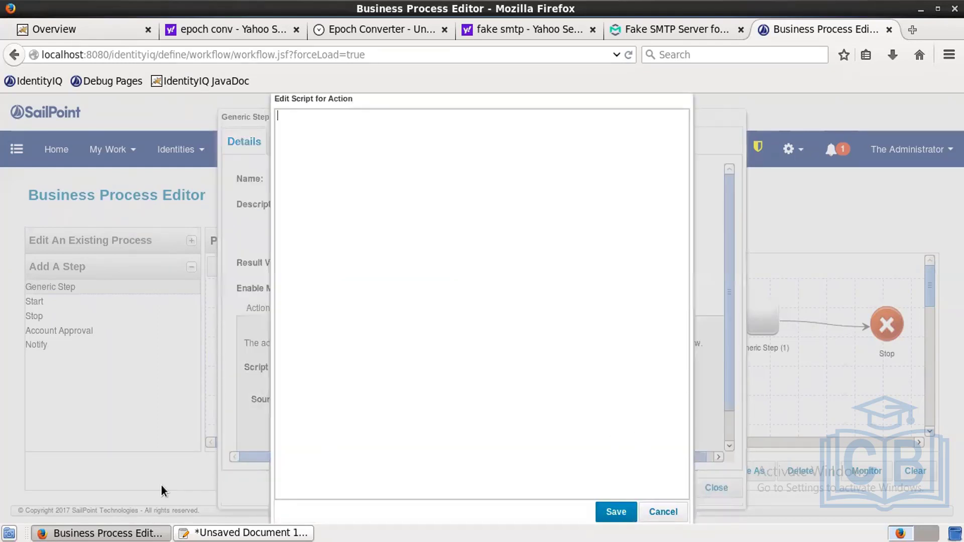
left_click(8, 532)
left_click(50, 88)
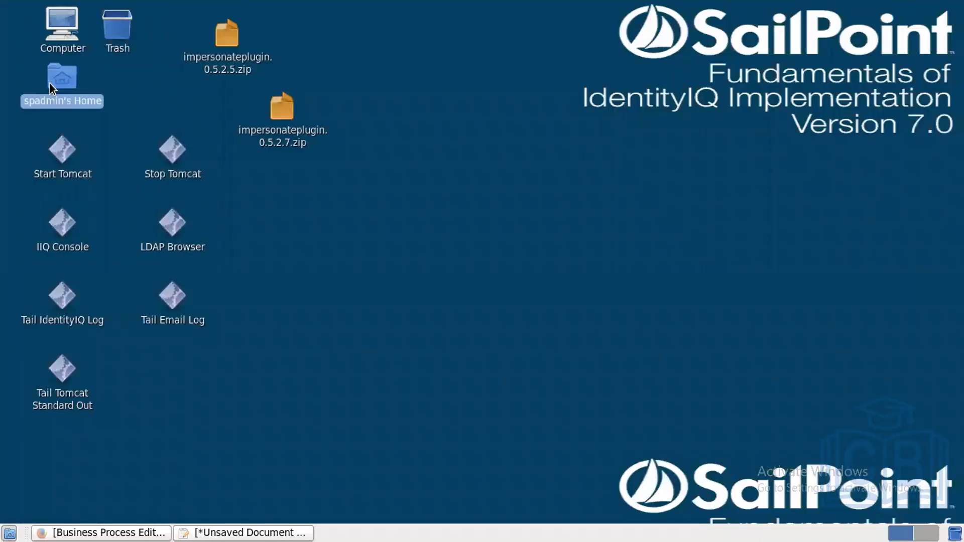
Browse to the Home > ImplementerTraining > beanshell folder.
double_click(50, 88)
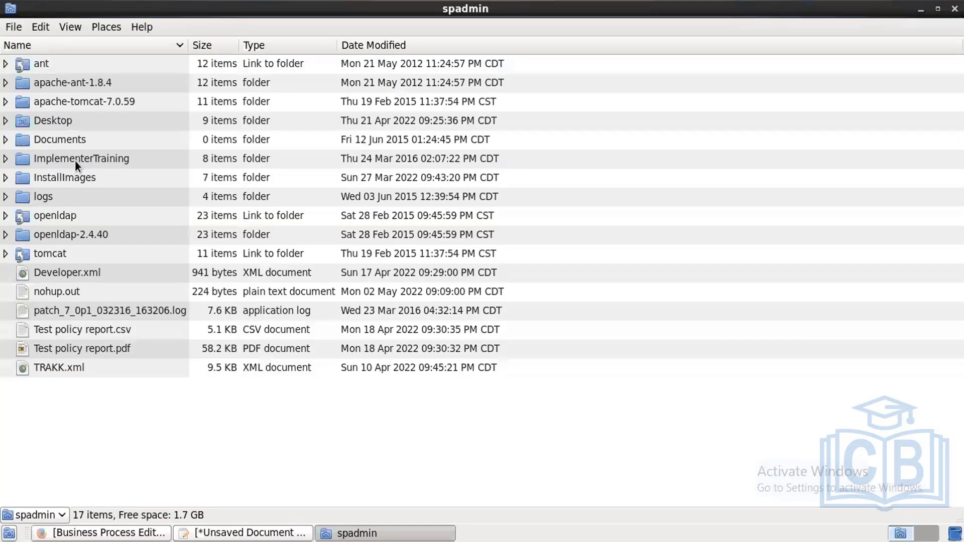
double_click(74, 160)
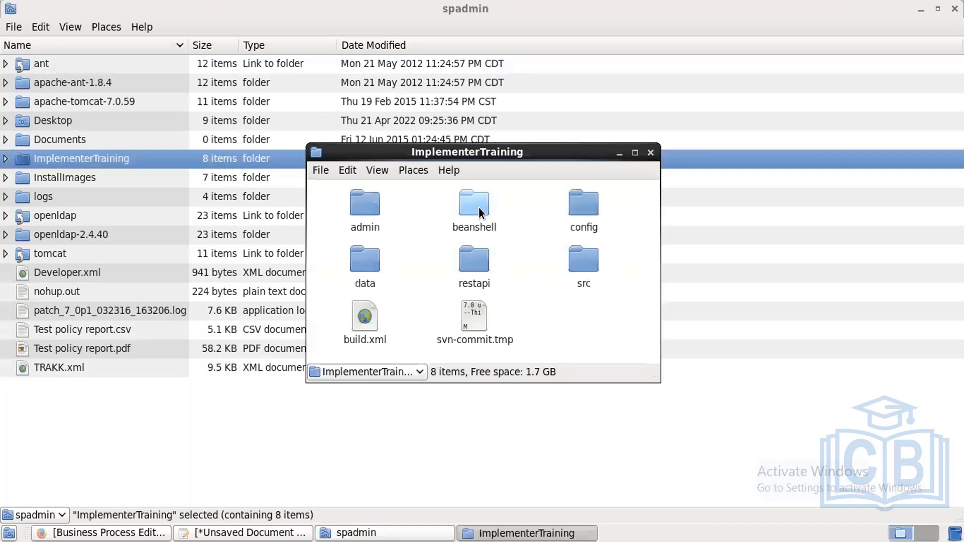
double_click(478, 207)
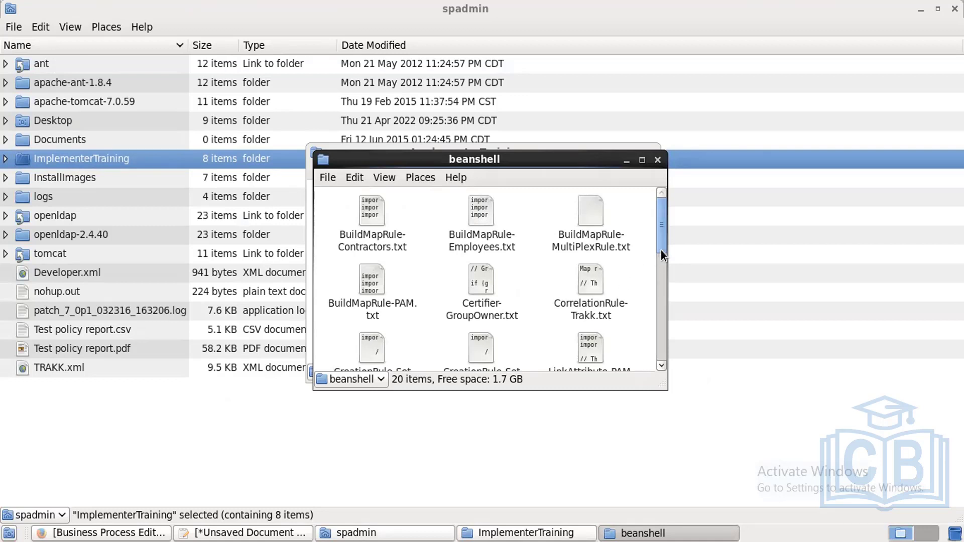
left_click_drag(660, 250, 661, 383)
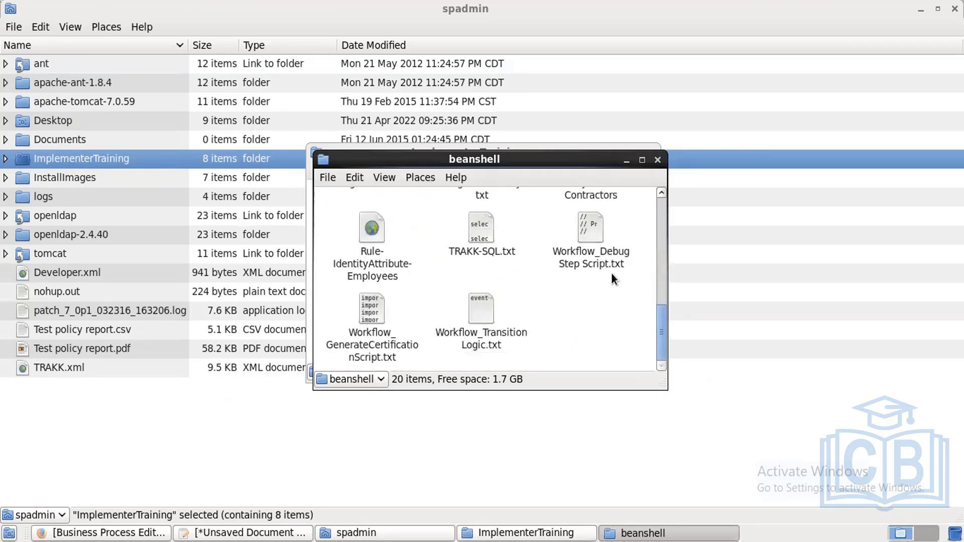
Open Workflow_Debug Step Script.txt in gedit, select all its text, and return to Firefox.
double_click(592, 228)
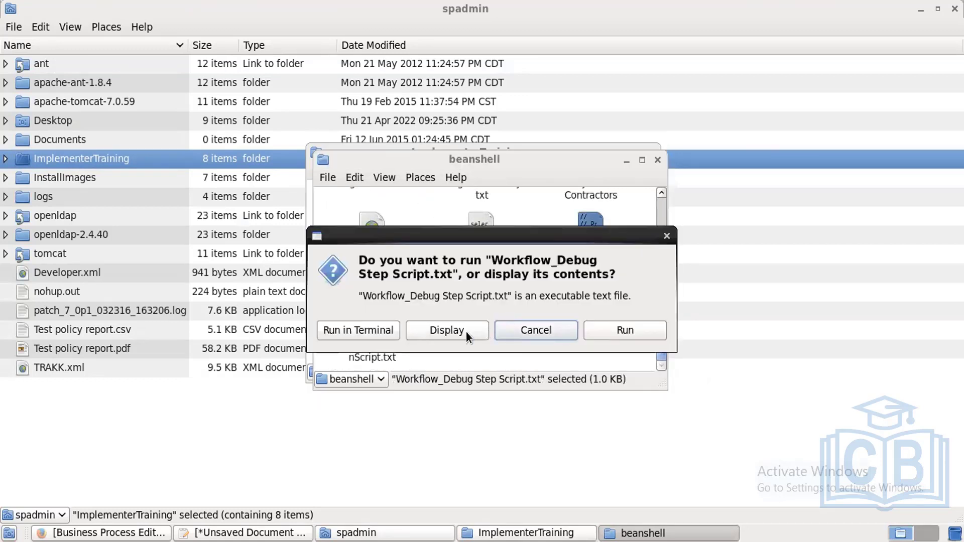
left_click(466, 333)
left_click(316, 302)
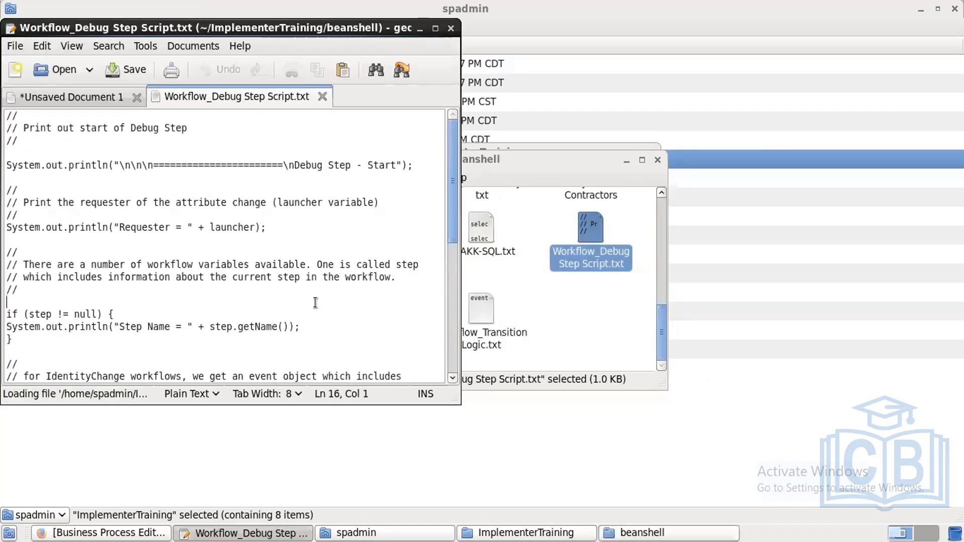
key("ctrl+a")
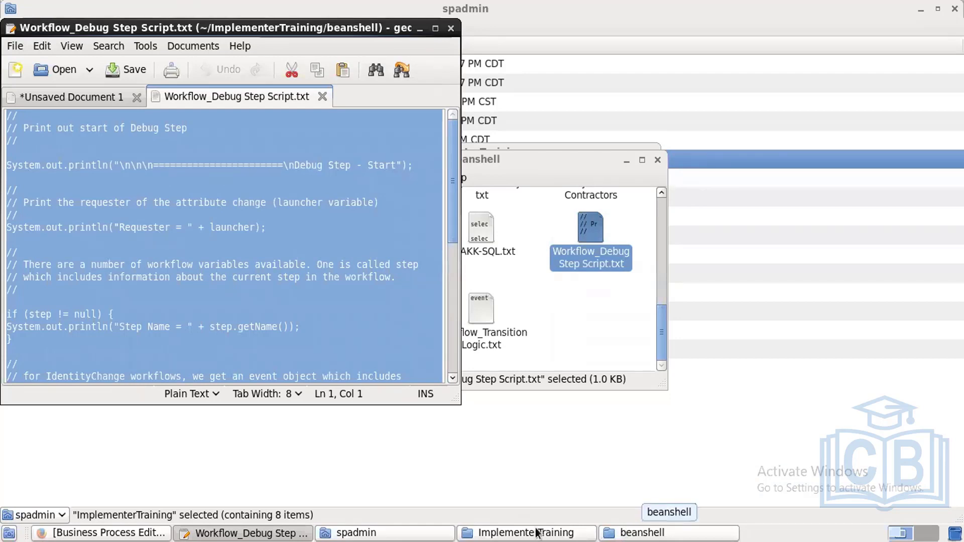
left_click(145, 532)
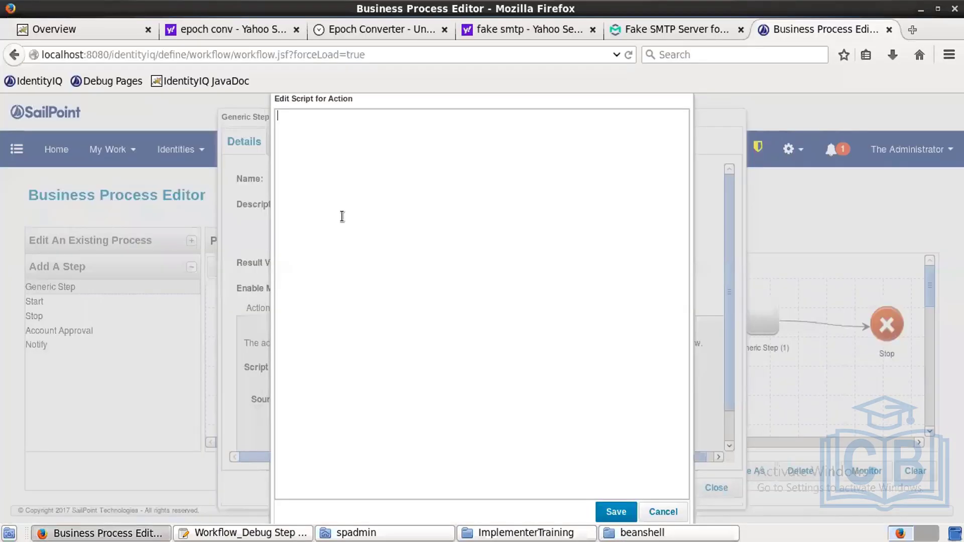
Paste the Workflow_Debug Step Script as Debug Step's source and save the script and step.
key("ctrl+v")
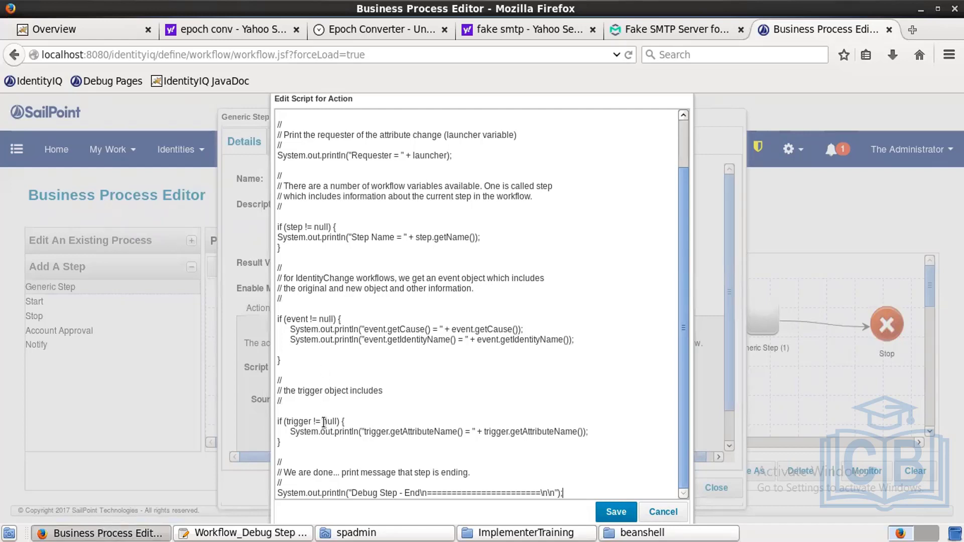
left_click(613, 513)
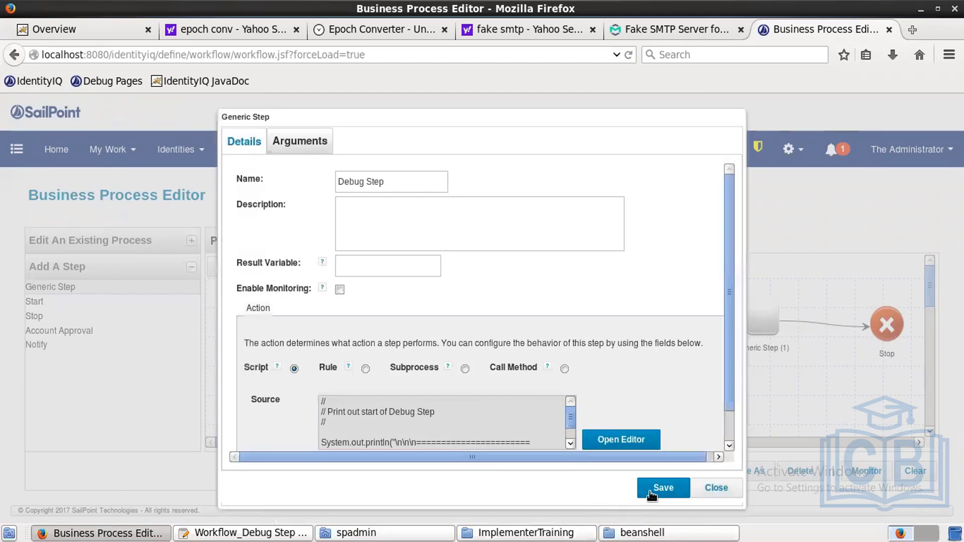
left_click(651, 493)
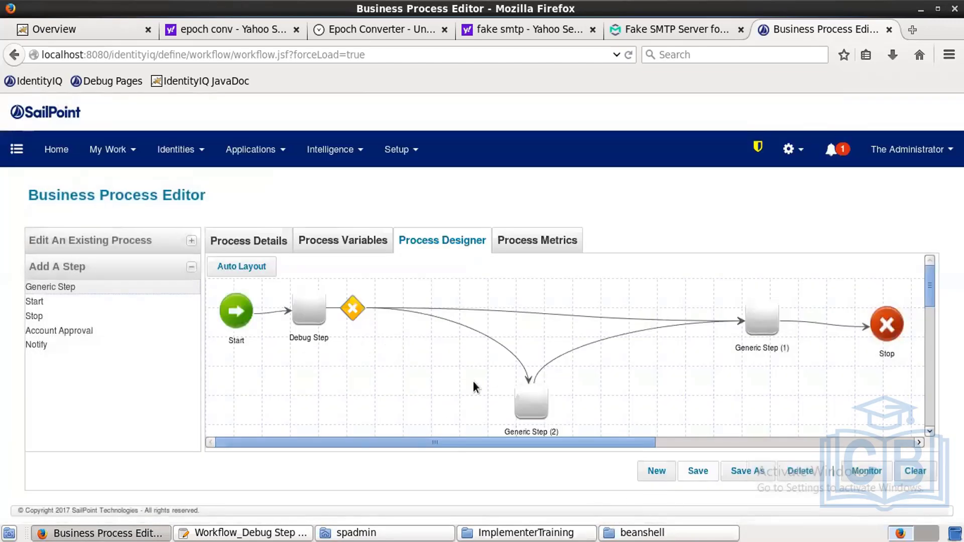
Rename Generic Step (2) to 'Send Email' and set it to call the sendEmail method.
right_click(531, 399)
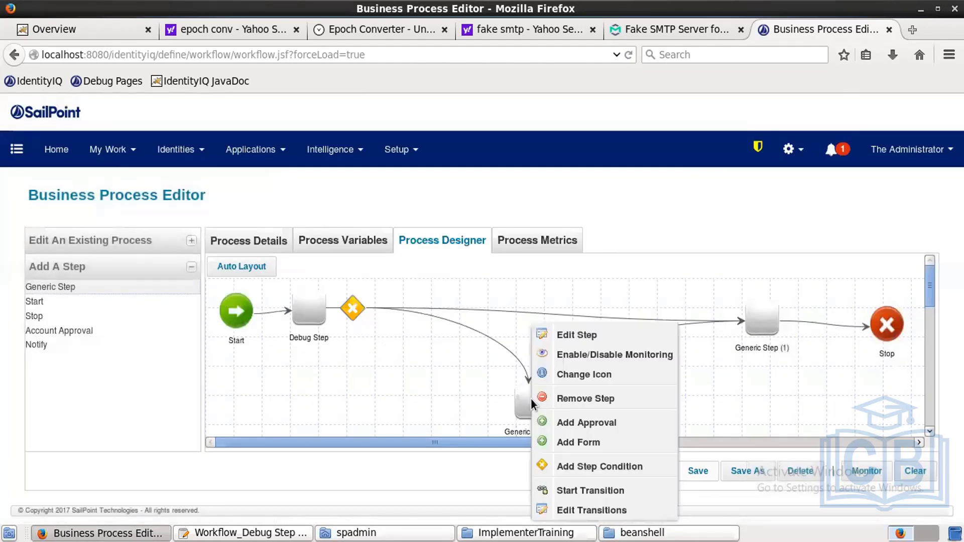
left_click(568, 335)
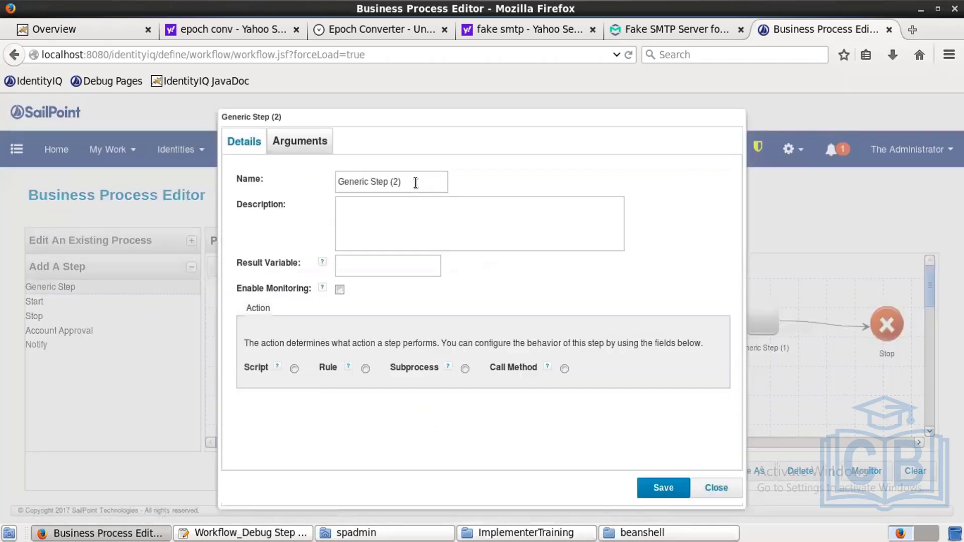
key("ctrl+a")
type("Send Email")
left_click(294, 369)
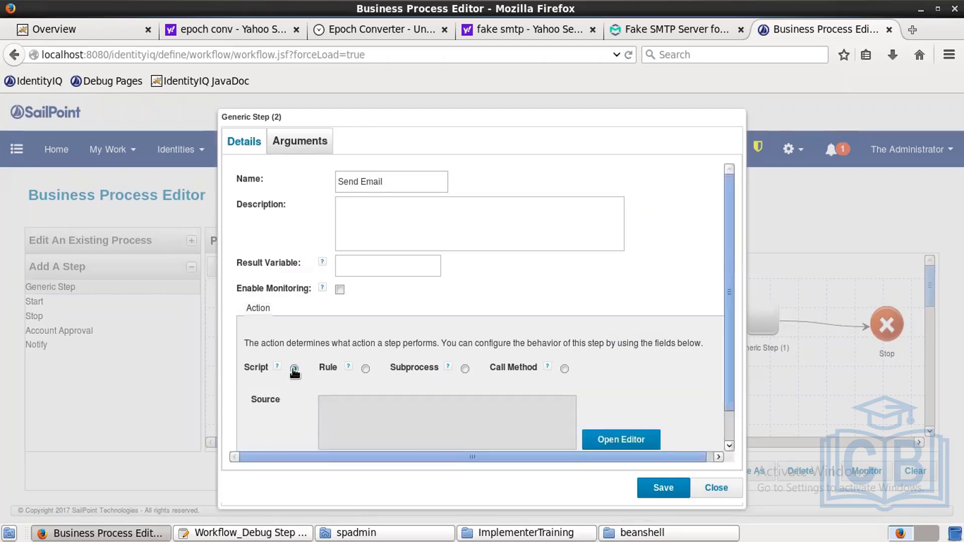
left_click(565, 369)
left_click(510, 394)
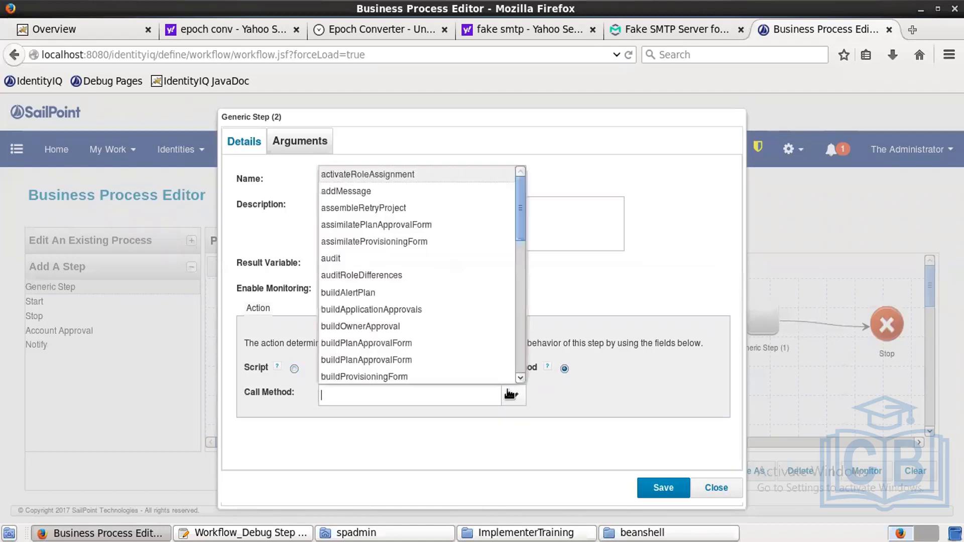
scroll(520, 360, "down", 10)
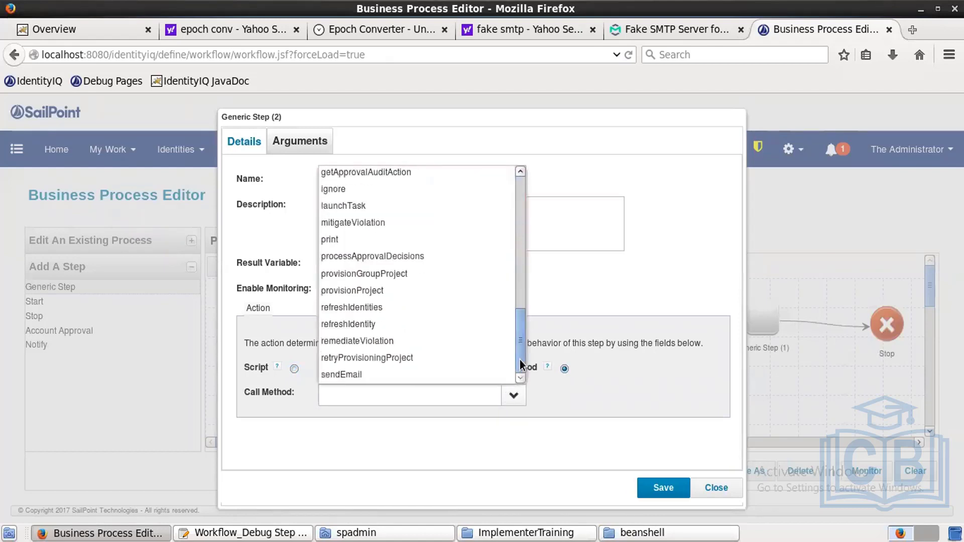
left_click(357, 374)
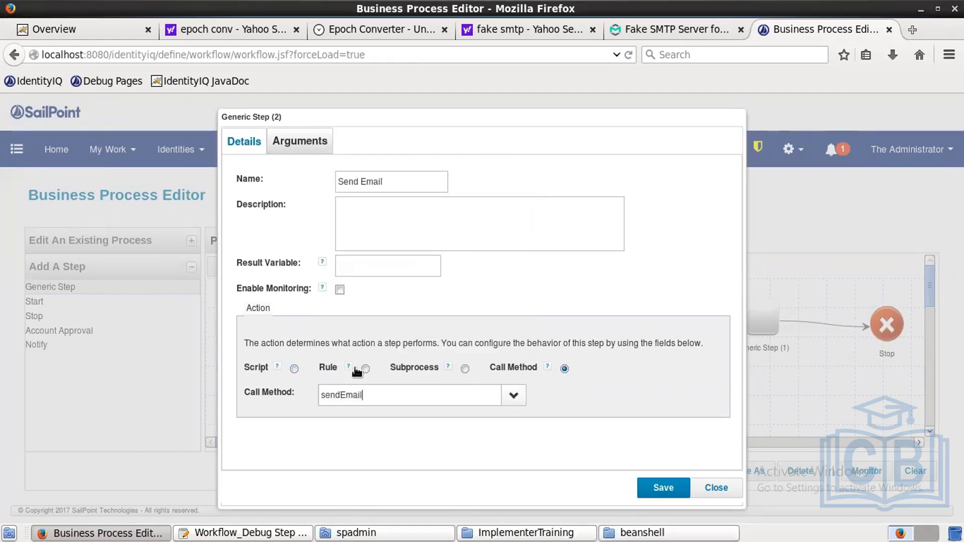
left_click(663, 485)
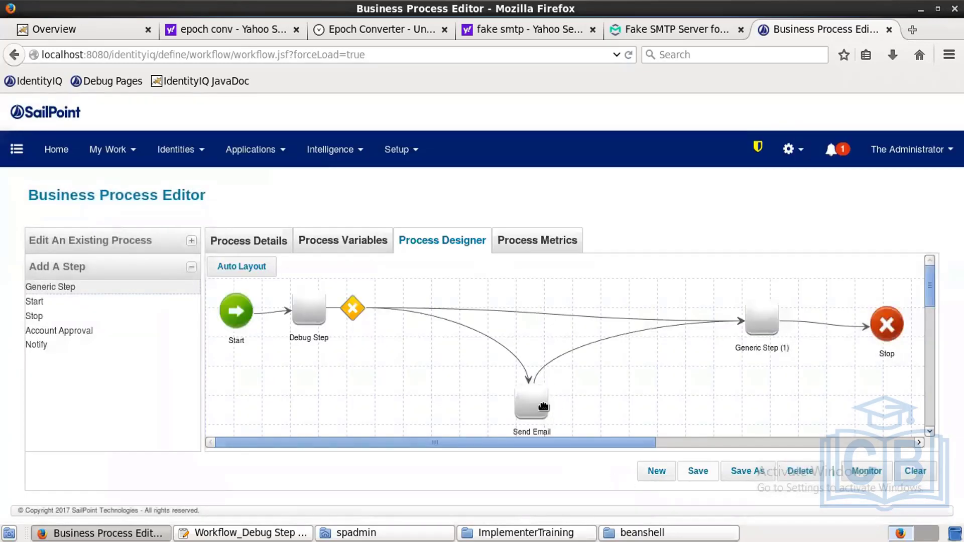
Rename Generic Step (1) to 'Create Certification', make it a Script action, and open its editor.
right_click(768, 320)
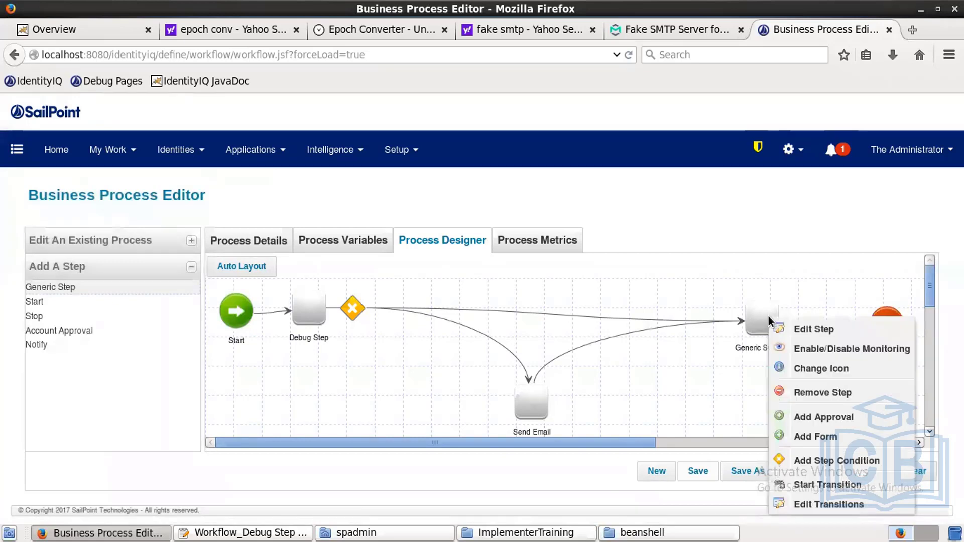
left_click(812, 326)
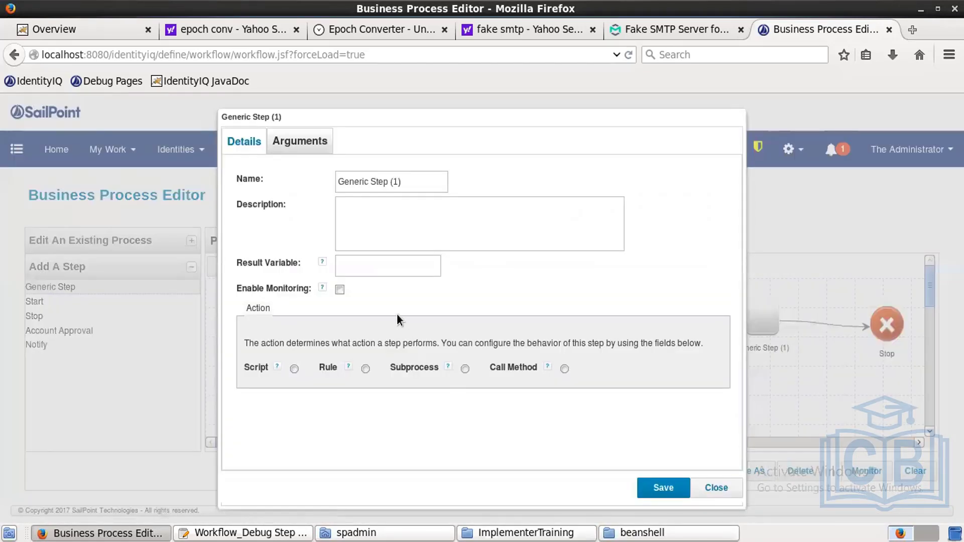
left_click_drag(404, 182, 294, 168)
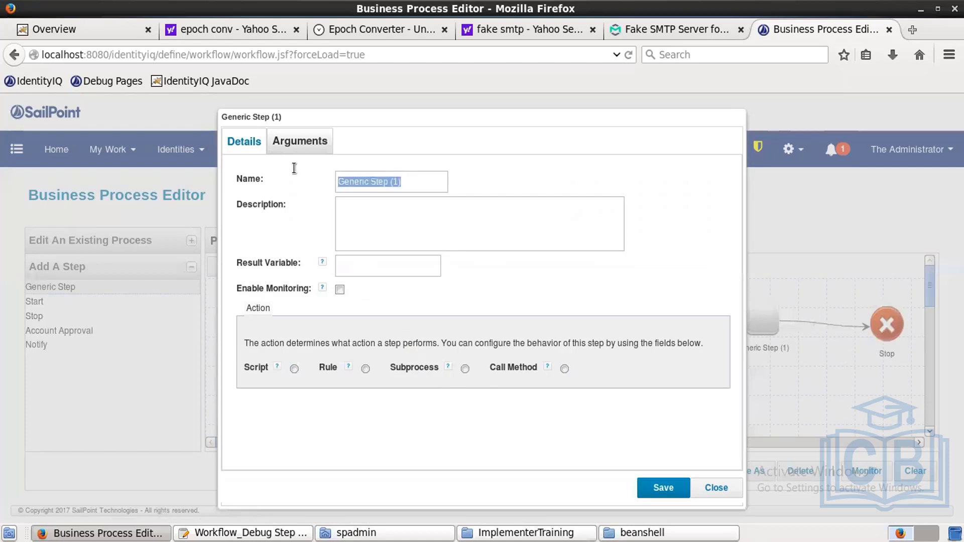
key("BackSpace")
type("Cre")
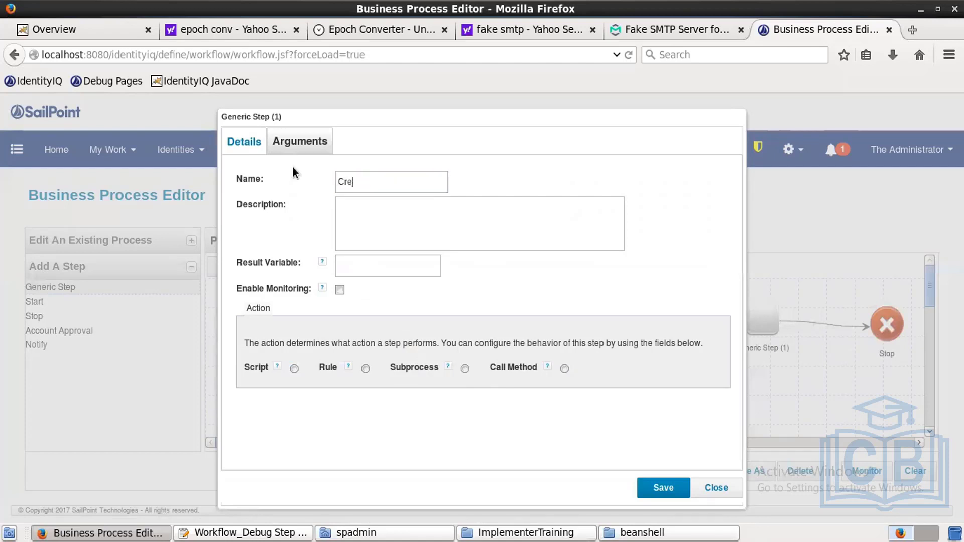
type("ate Certification")
left_click(294, 369)
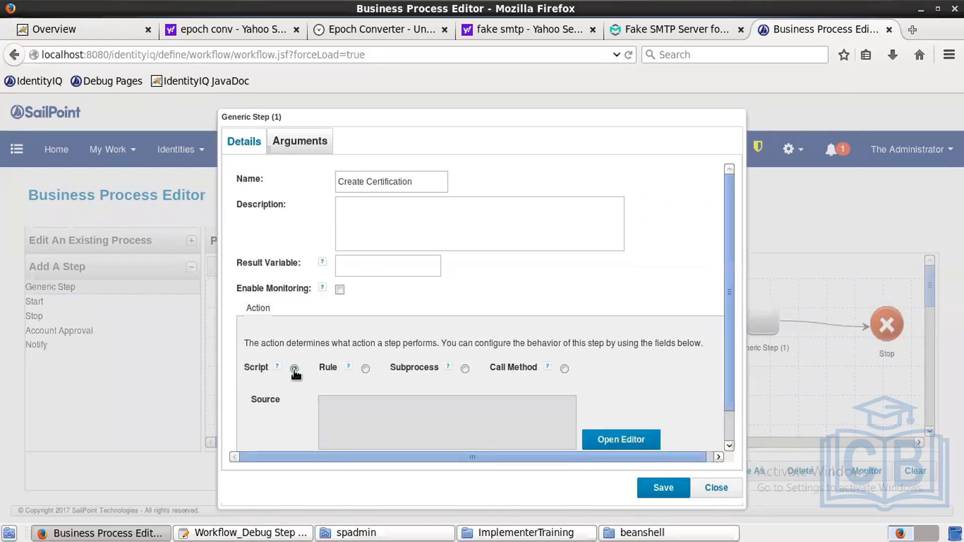
left_click(620, 437)
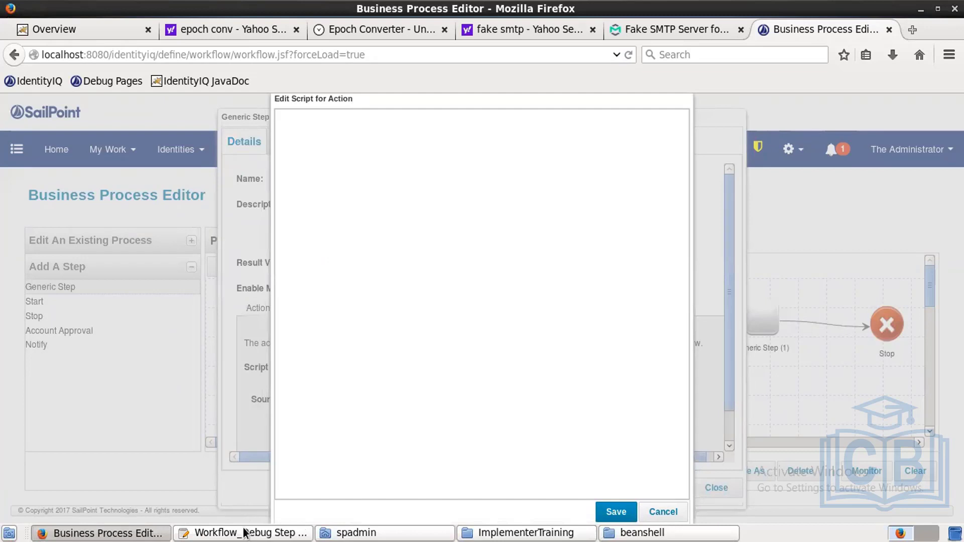
Paste the certification script from gedit into Create Certification and save the step.
left_click(683, 533)
double_click(361, 326)
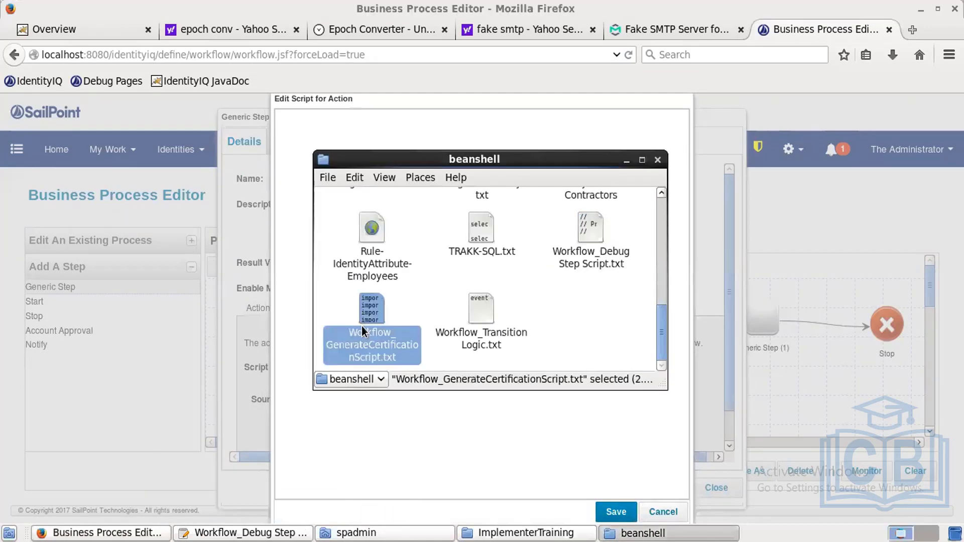
left_click(444, 342)
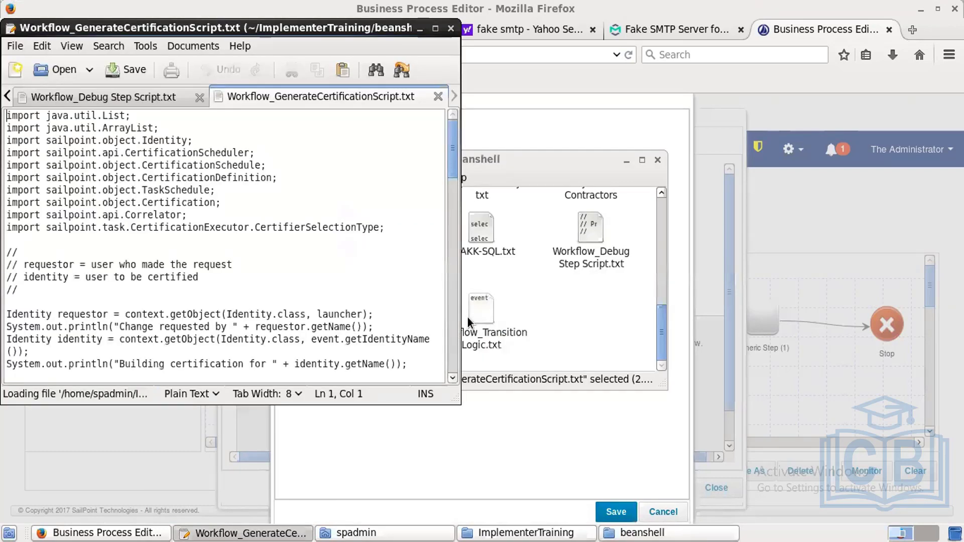
left_click(395, 305)
key("ctrl+a")
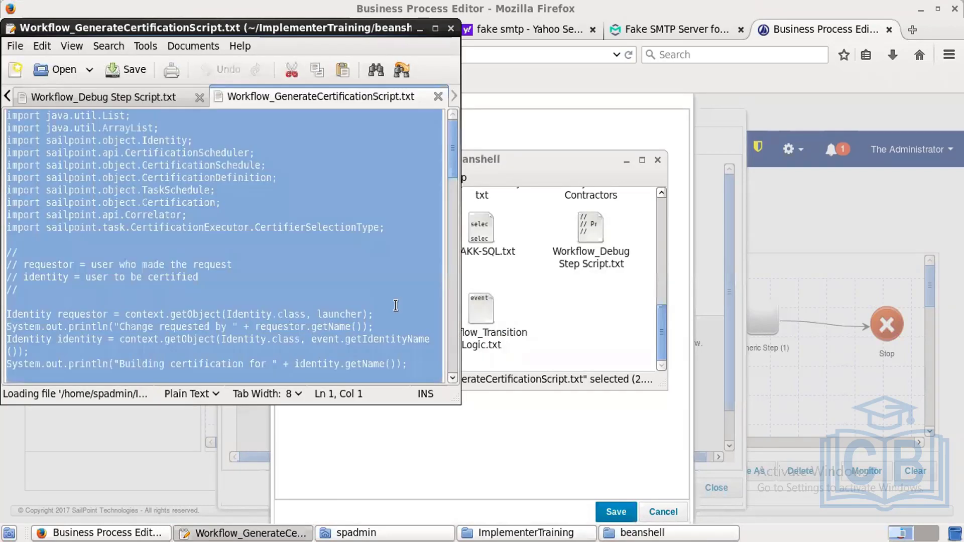
left_click(418, 29)
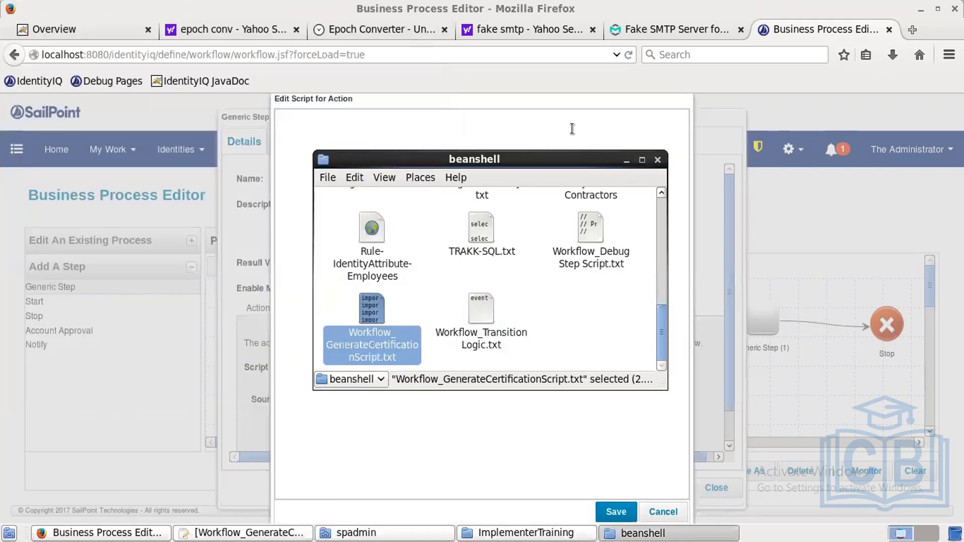
left_click(571, 129)
key("ctrl+v")
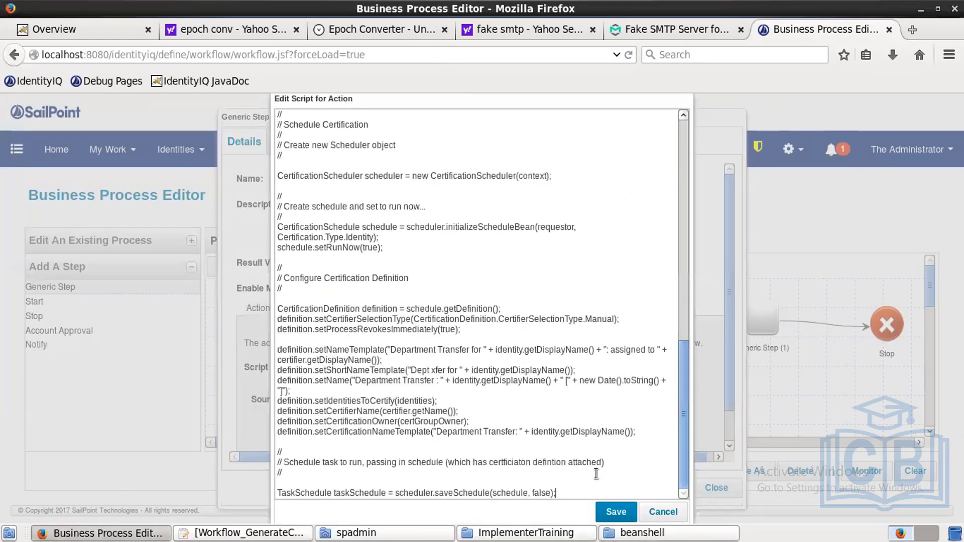
left_click(614, 512)
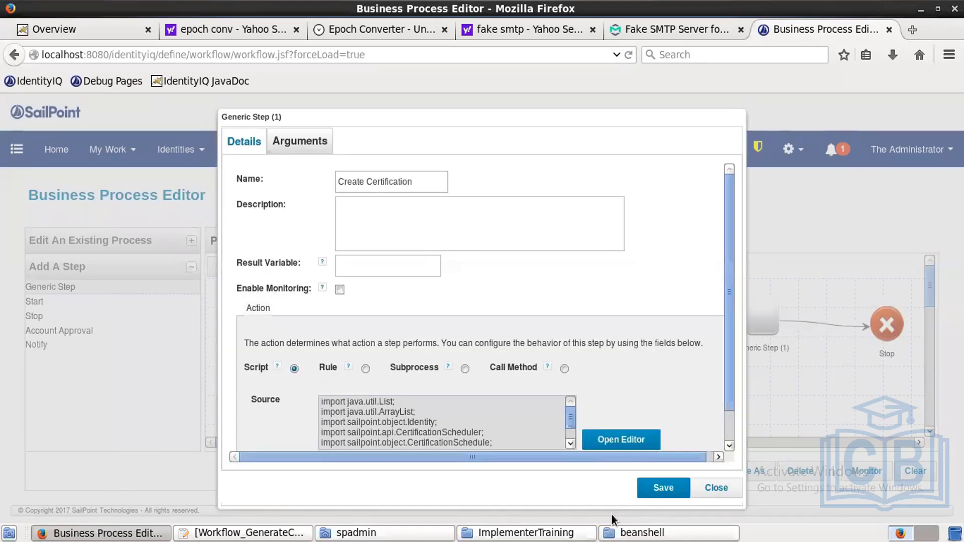
left_click(655, 496)
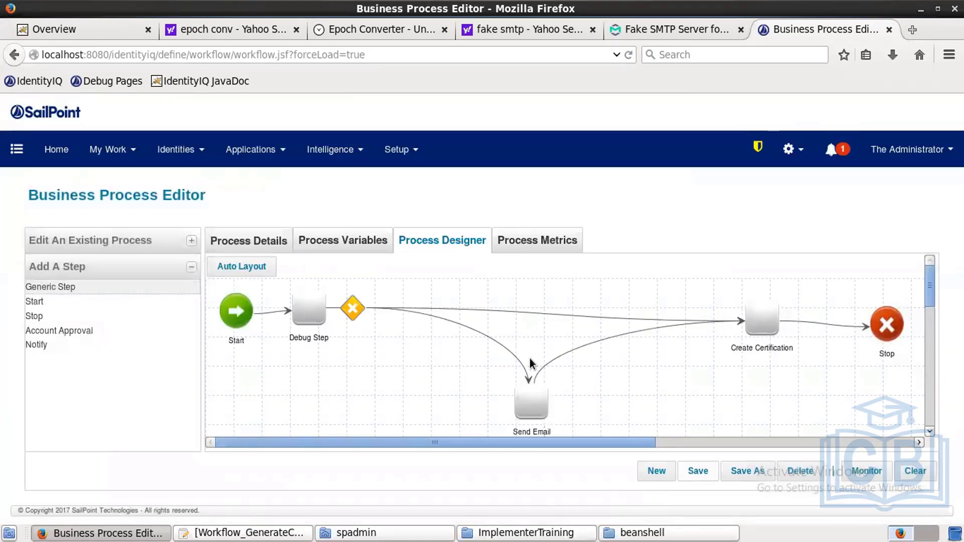
Give the Send Email step the envelope Send Email icon.
right_click(522, 404)
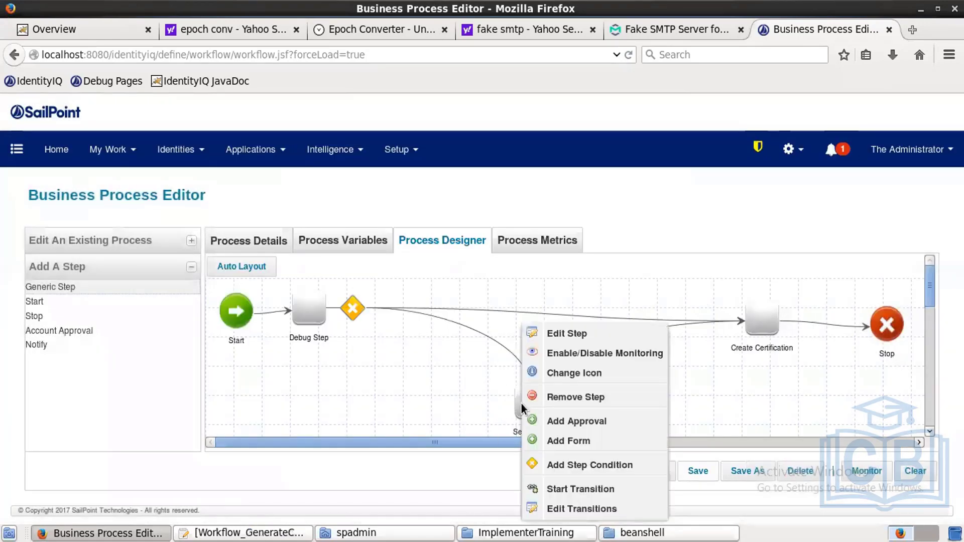
left_click(552, 374)
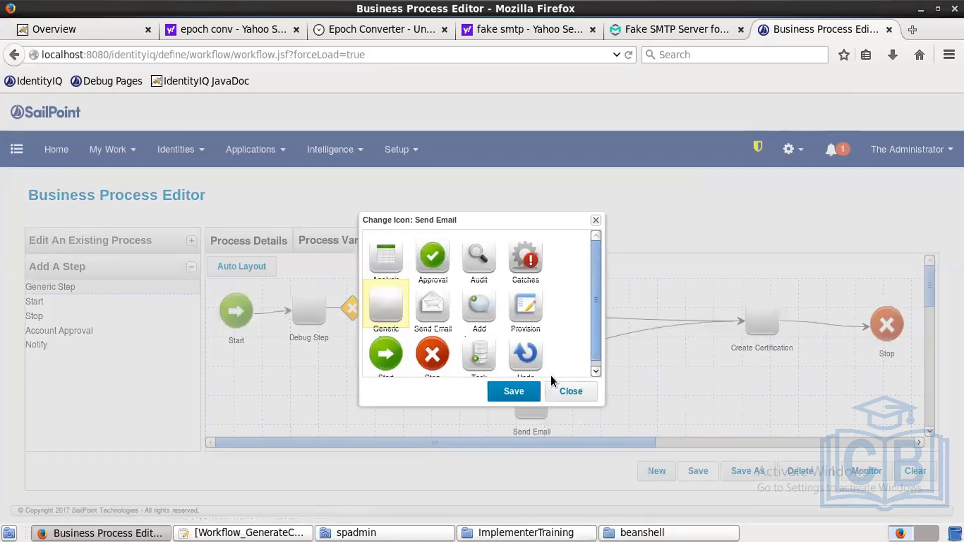
left_click(435, 316)
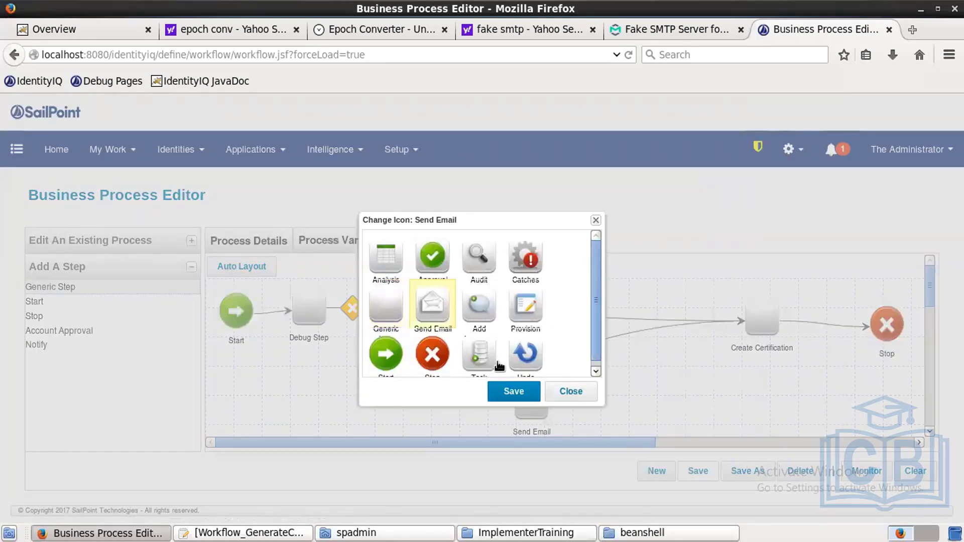
left_click(512, 392)
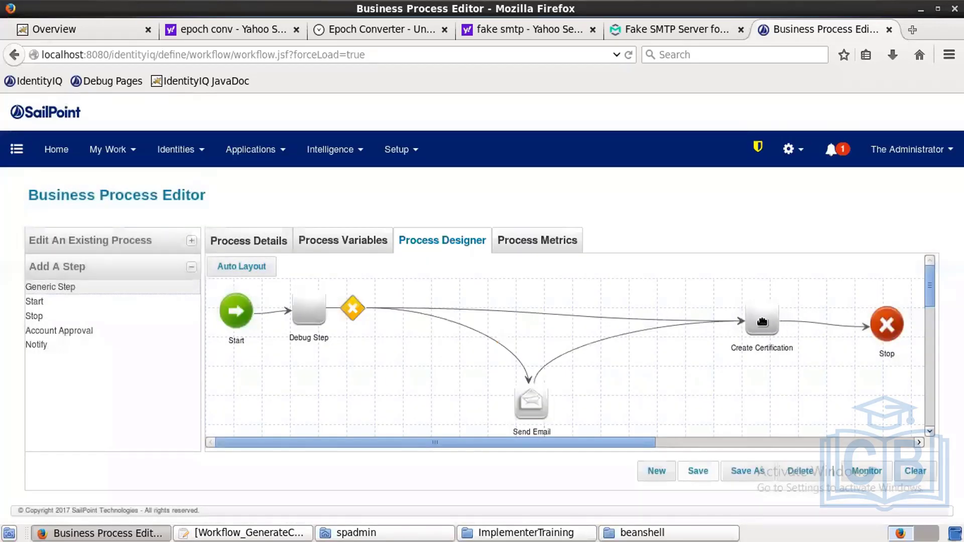
Give the Create Certification step the Task icon.
right_click(762, 321)
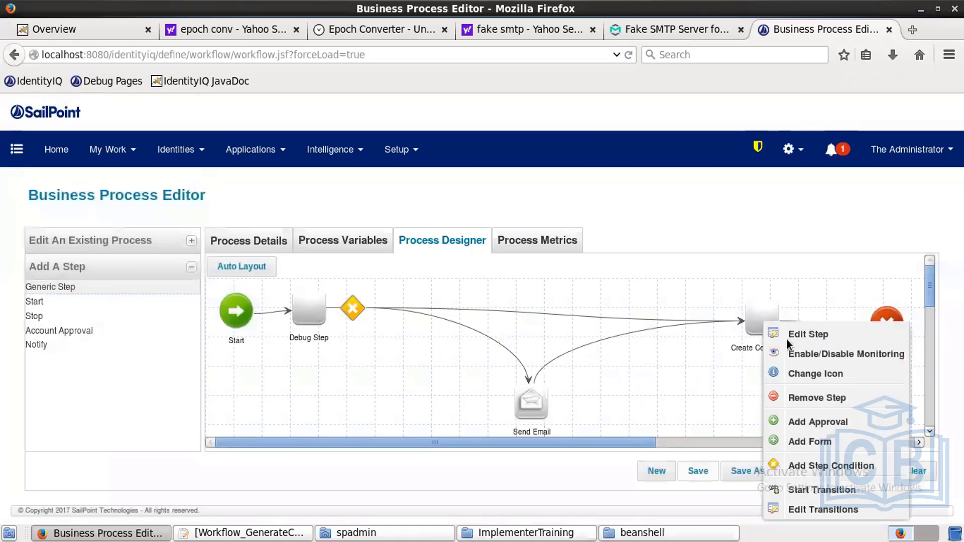
left_click(803, 373)
left_click(492, 359)
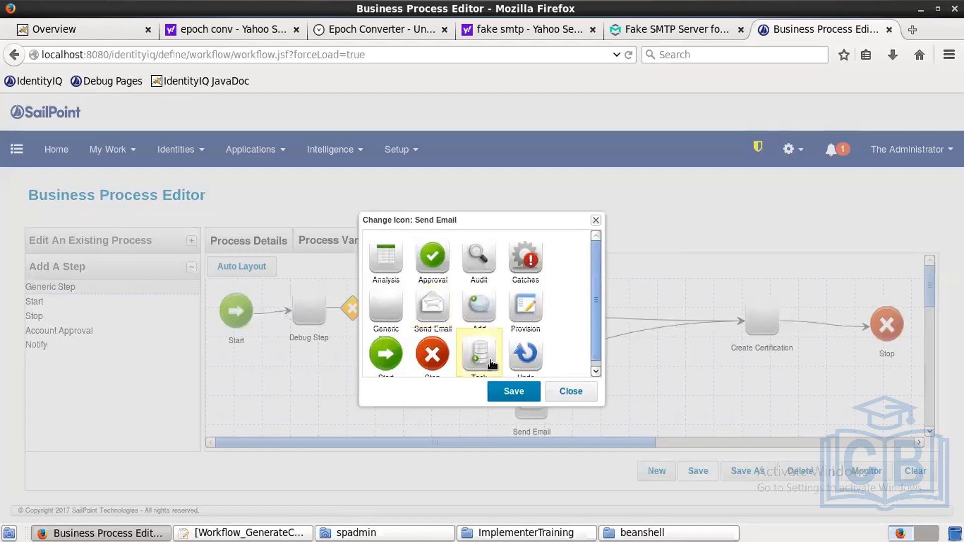
left_click(505, 391)
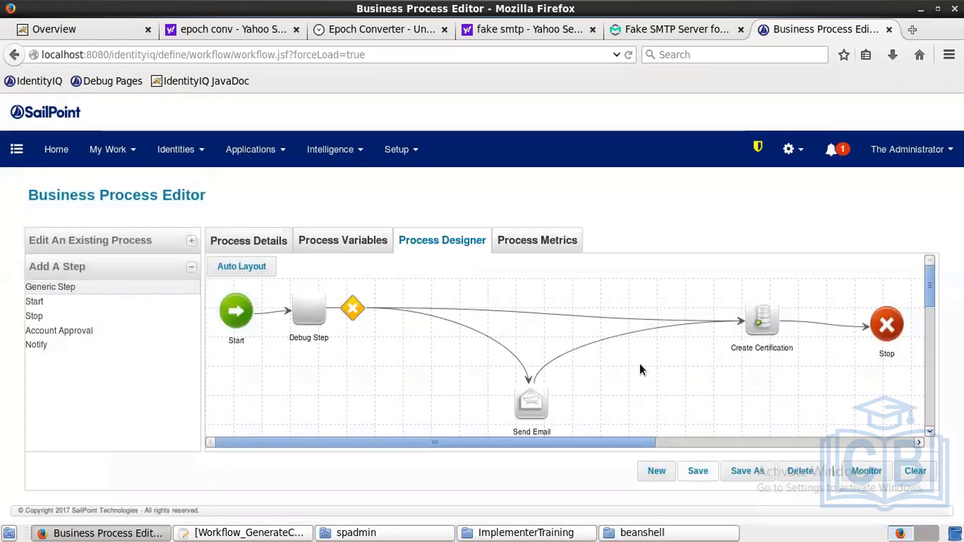
left_click(356, 314)
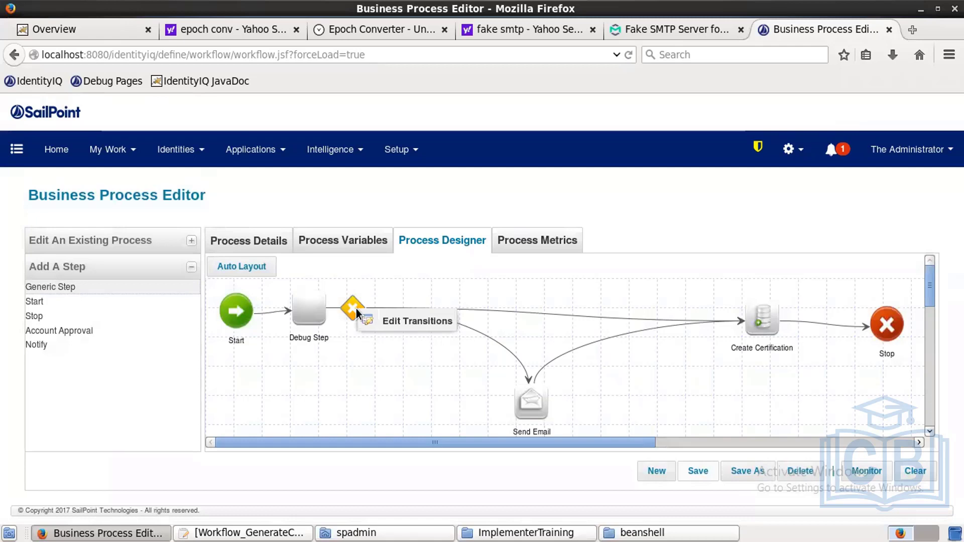
Move Debug Step's Send Email transition first and set both transition conditions to Script.
left_click(399, 323)
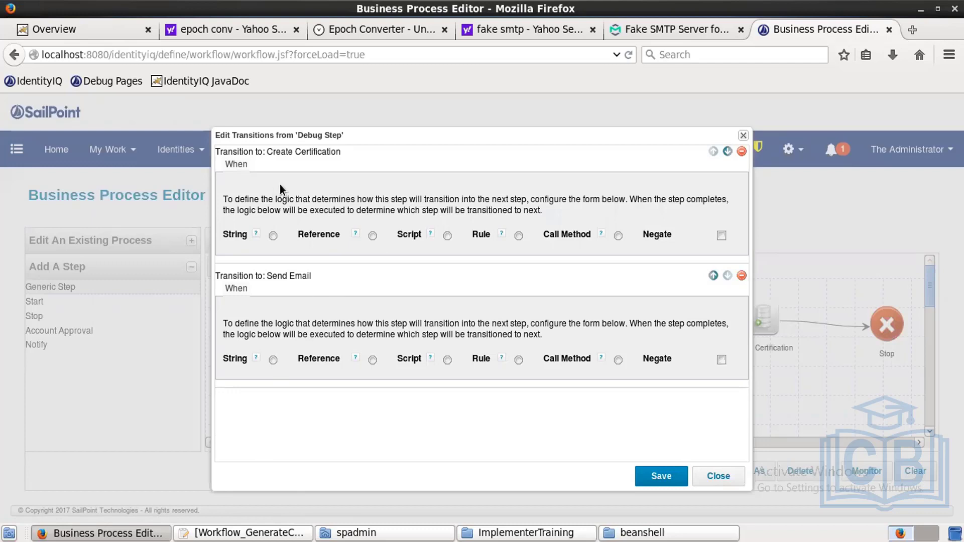
left_click(712, 276)
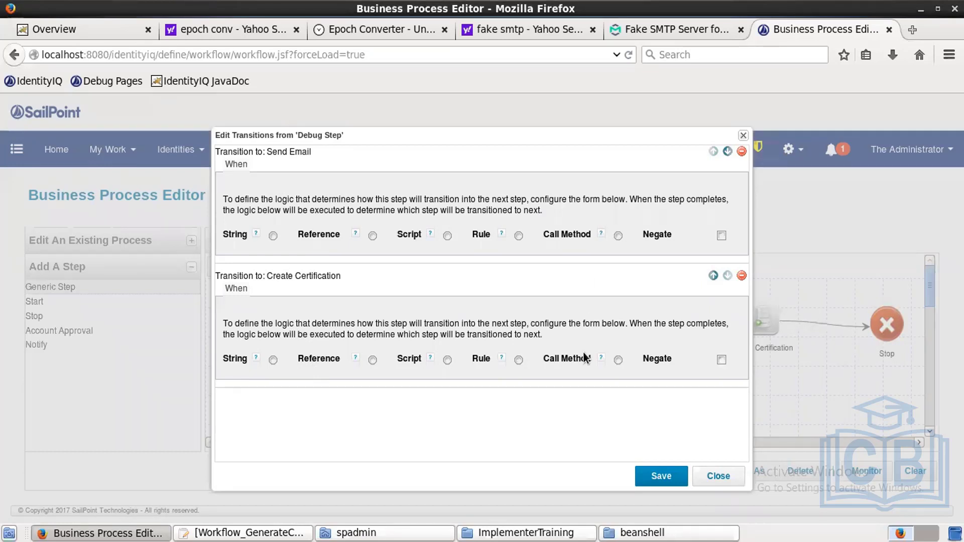
left_click(446, 236)
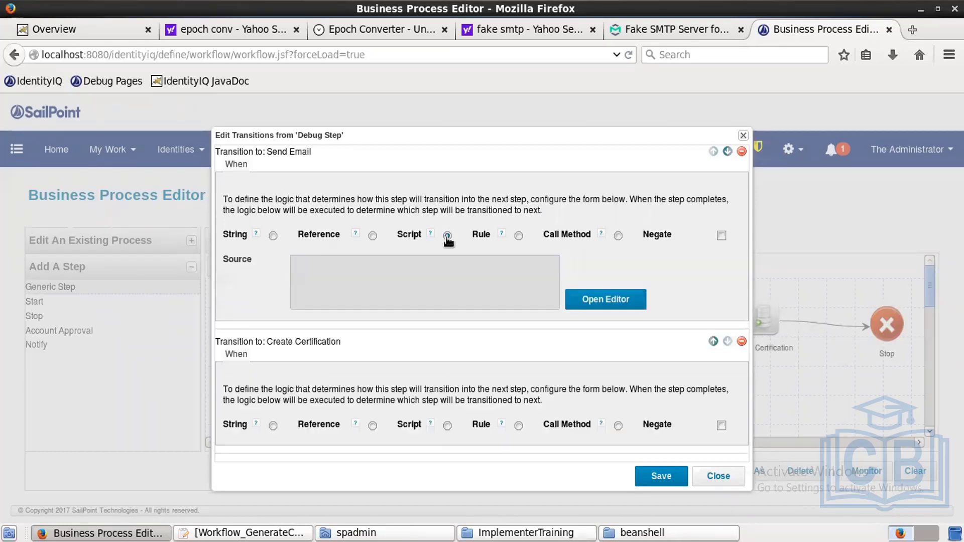
left_click(447, 426)
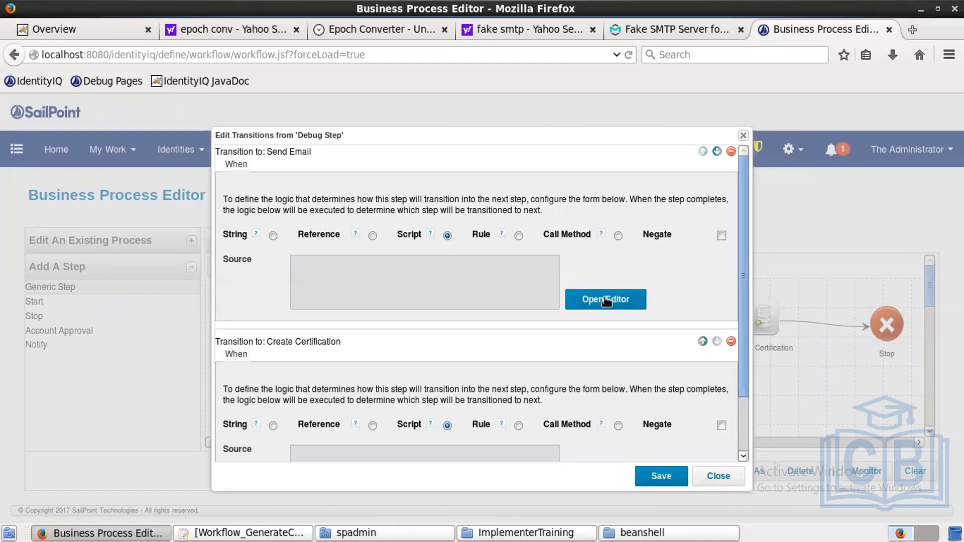
left_click(603, 307)
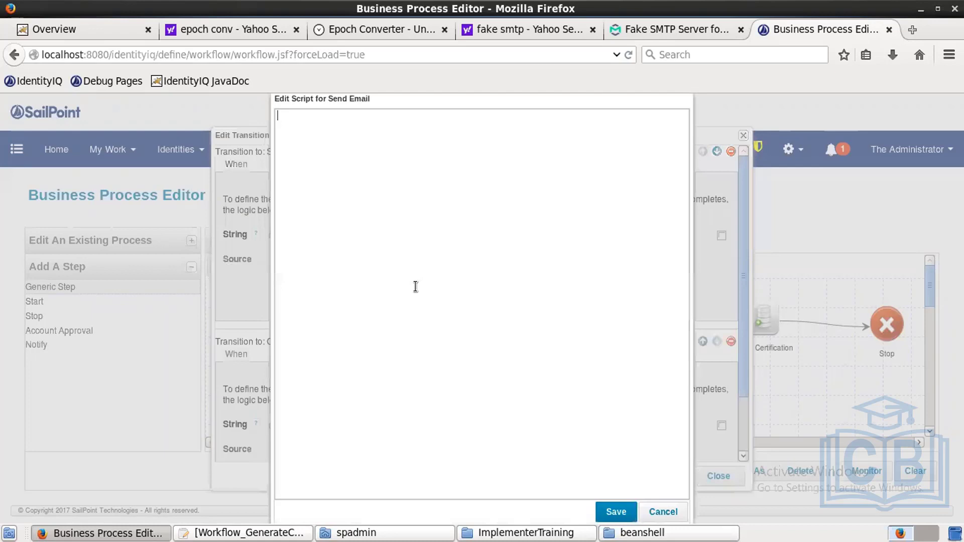
Write the Send Email condition event.getObject().getAttribute("department").equals("IT Management"), copy it, and save.
type("event.getObject().get")
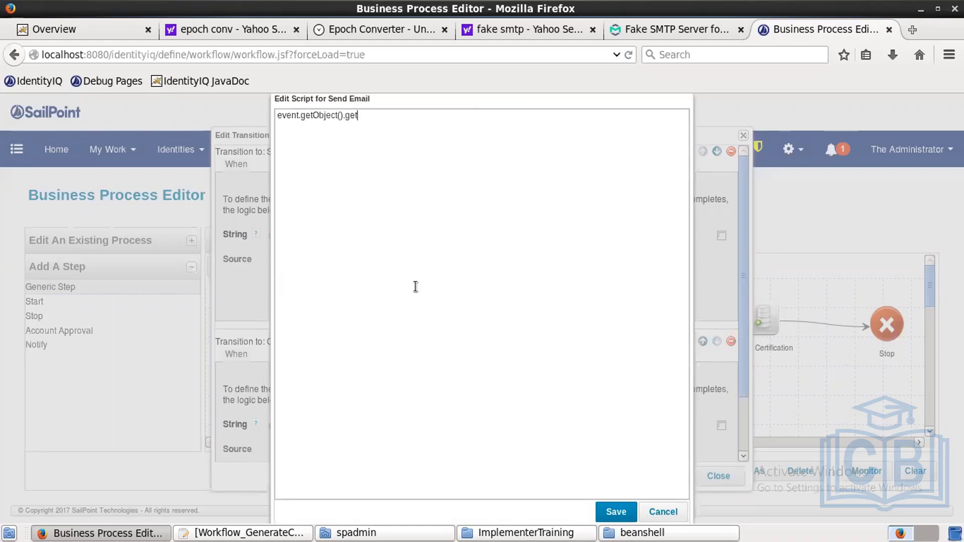
type("Attribute()")
key("Left")
type("\"\"")
key("Right")
key("Left")
key("Left")
type("department")
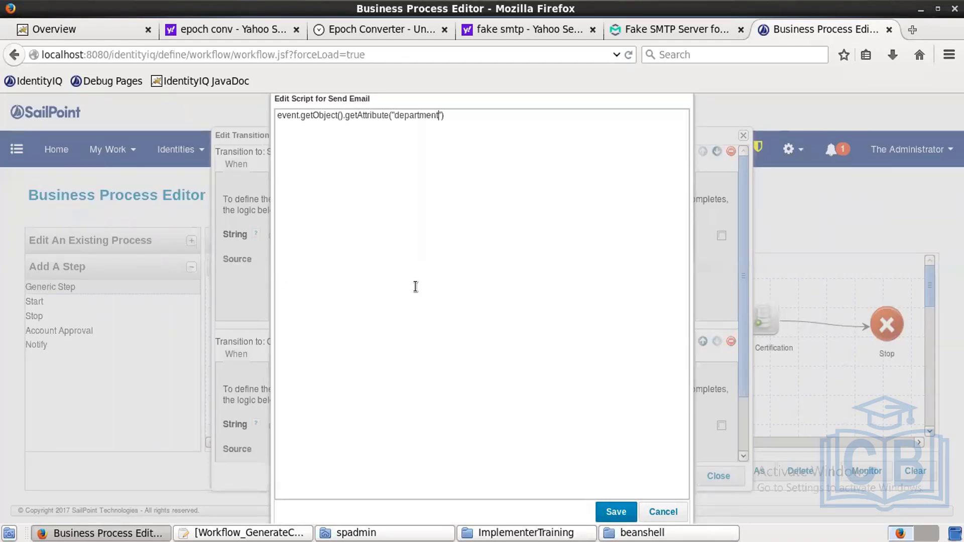
key("Right")
key("Right")
type(".equal")
type("s")
type("()")
type("\"\"")
key("Left")
type("IT De")
key("BackSpace")
key("BackSpace")
type("Management")
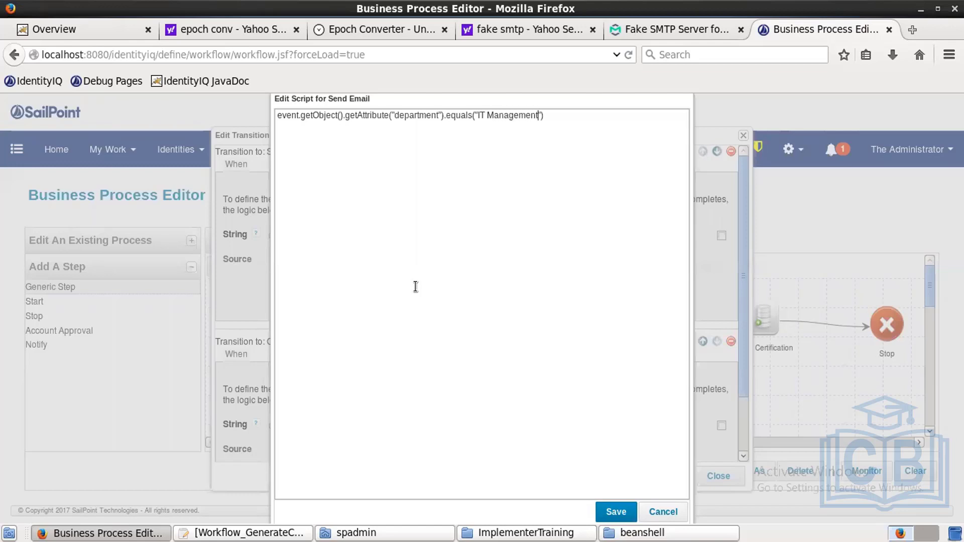
key("ctrl+a")
key("ctrl+c")
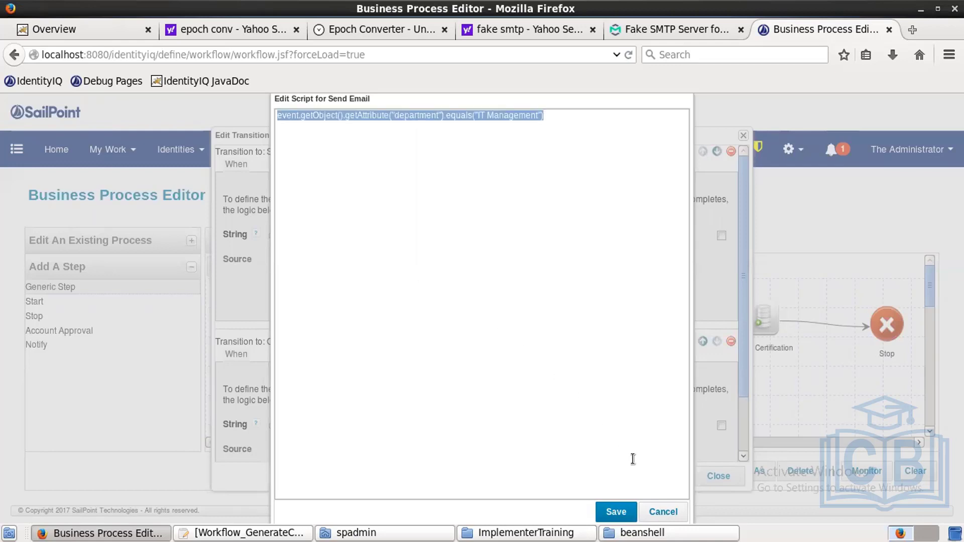
left_click(614, 512)
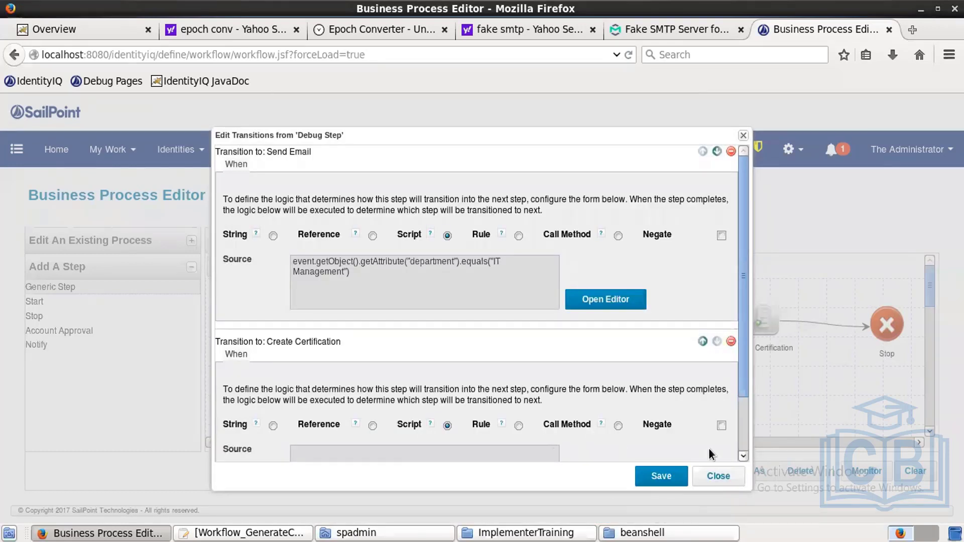
Paste the same IT Management condition into the Create Certification transition and save the transitions.
scroll(744, 440, "down", 3)
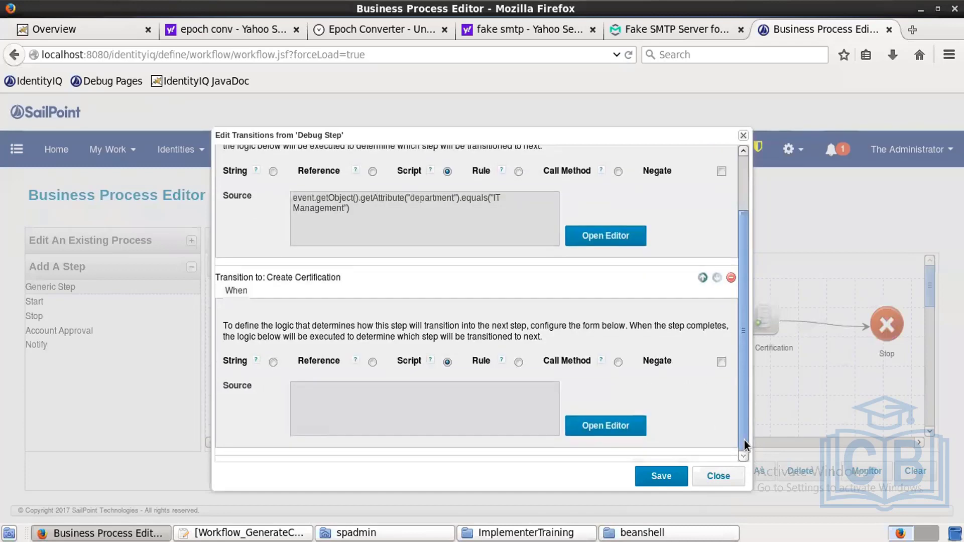
left_click(607, 427)
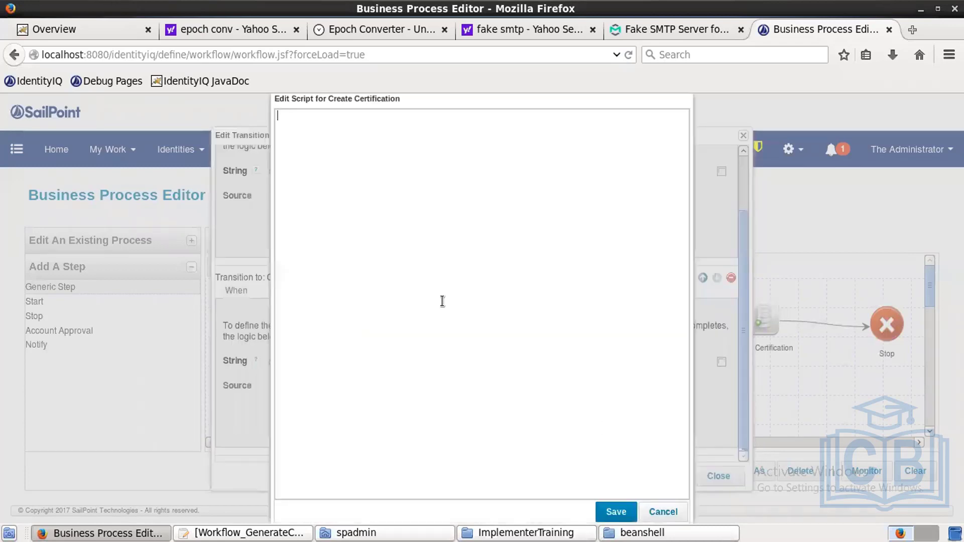
key("ctrl+v")
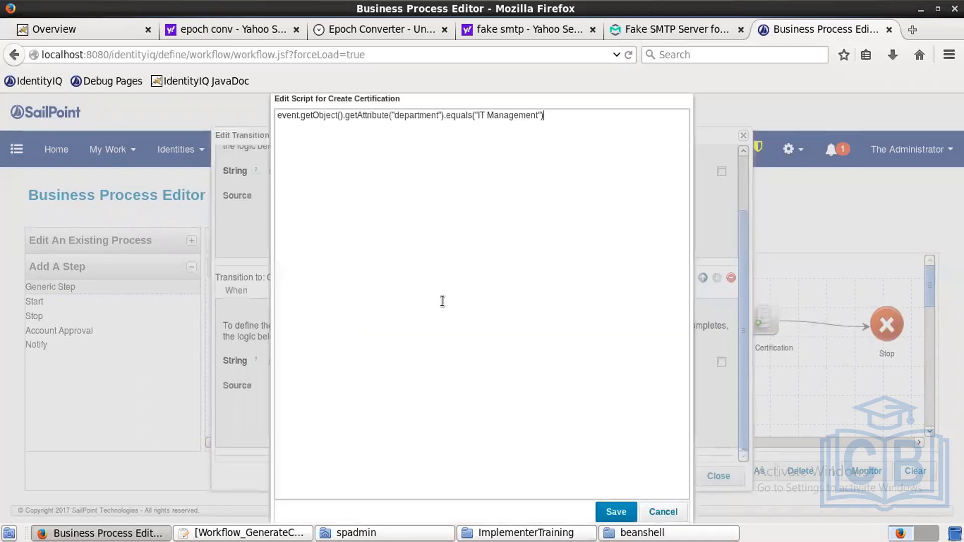
left_click(614, 508)
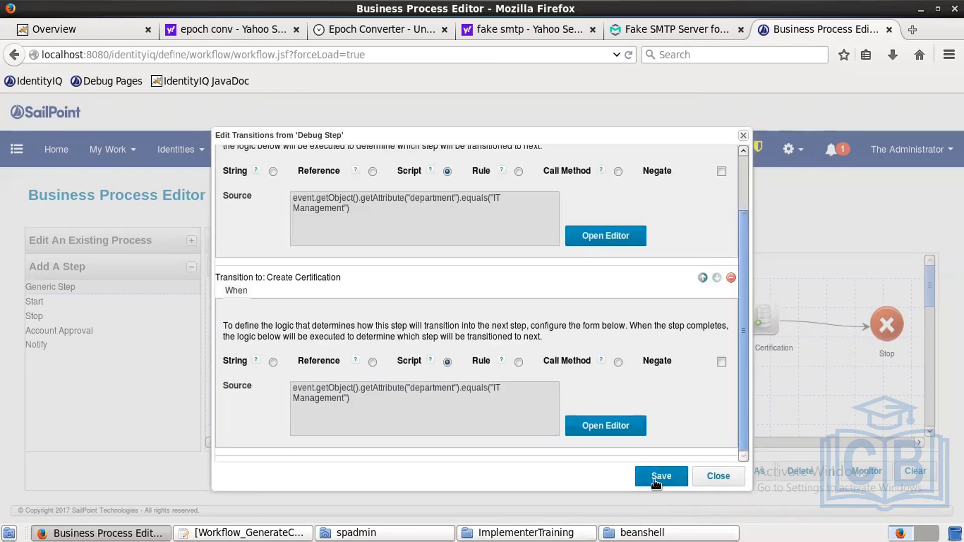
left_click(656, 478)
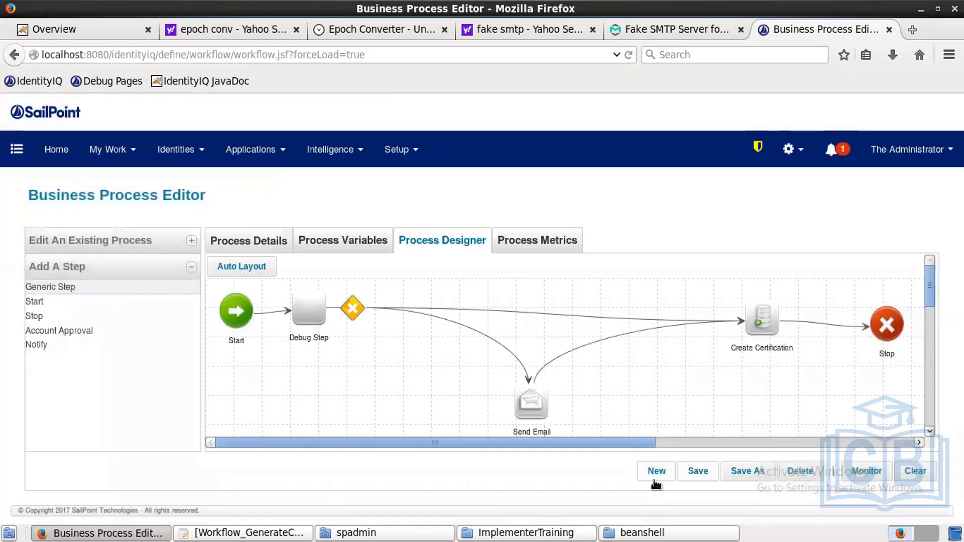
Save the Department transfer workflow and acknowledge the success message.
right_click(758, 321)
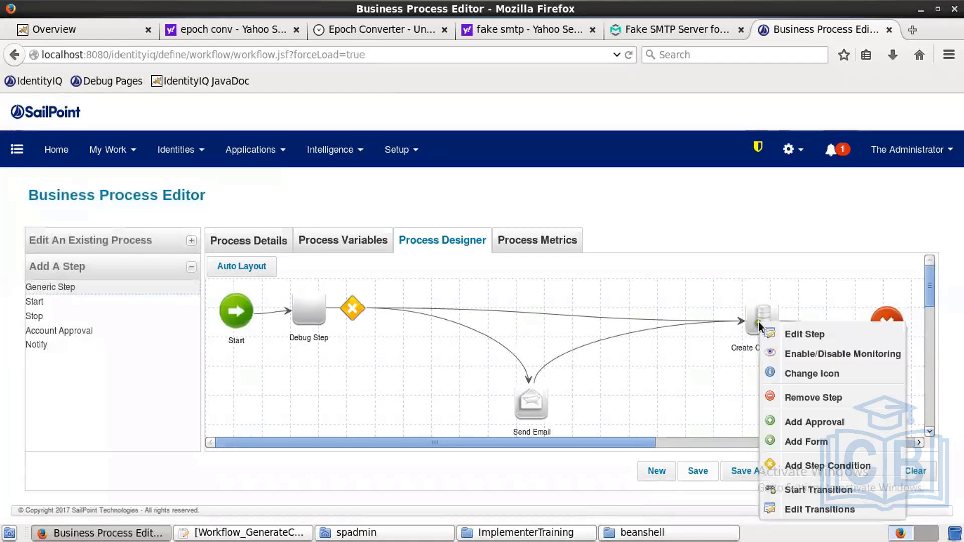
left_click(627, 313)
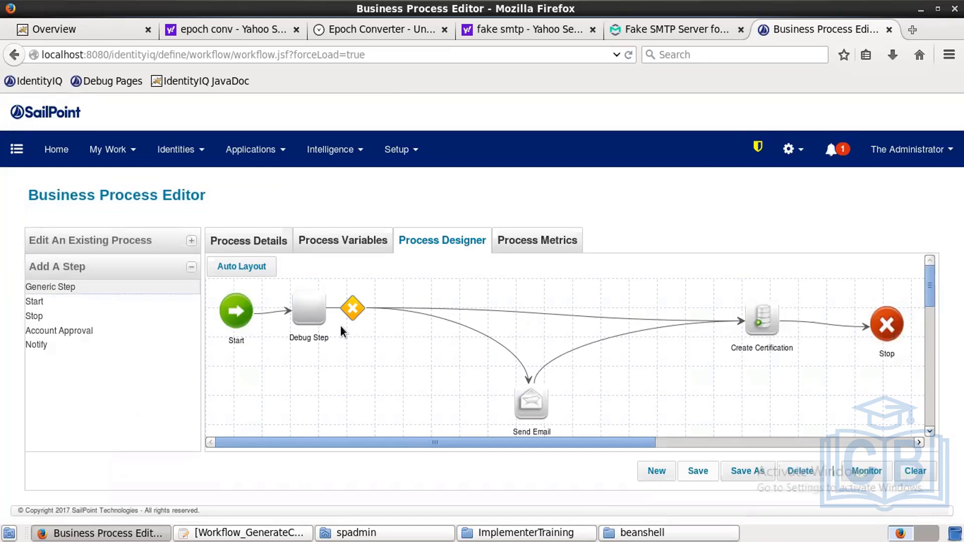
left_click(694, 468)
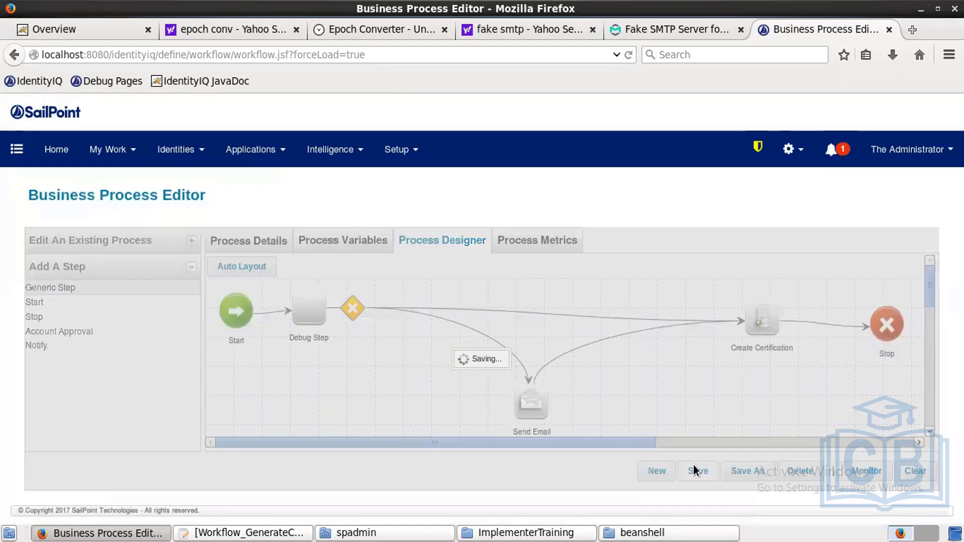
left_click(499, 342)
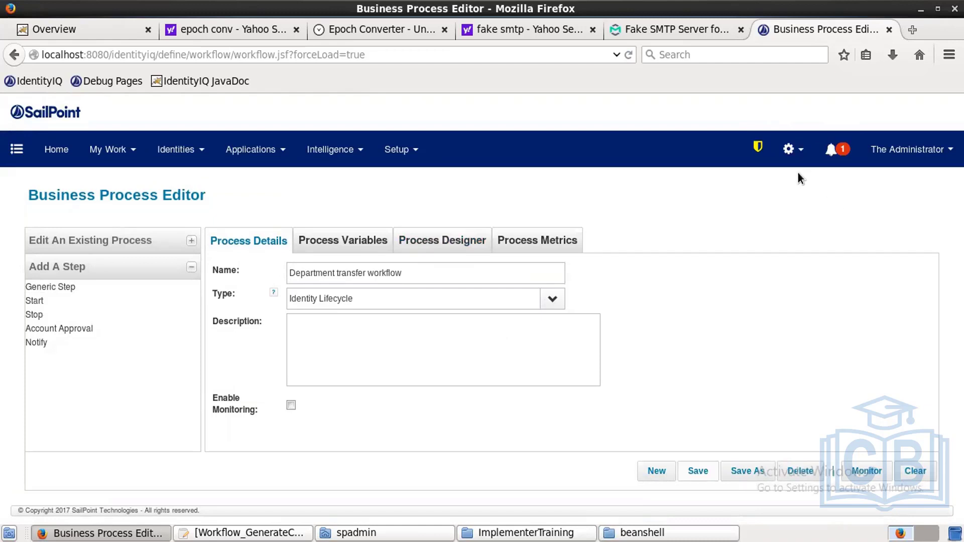
Go to Global Settings > Import from File.
left_click(792, 158)
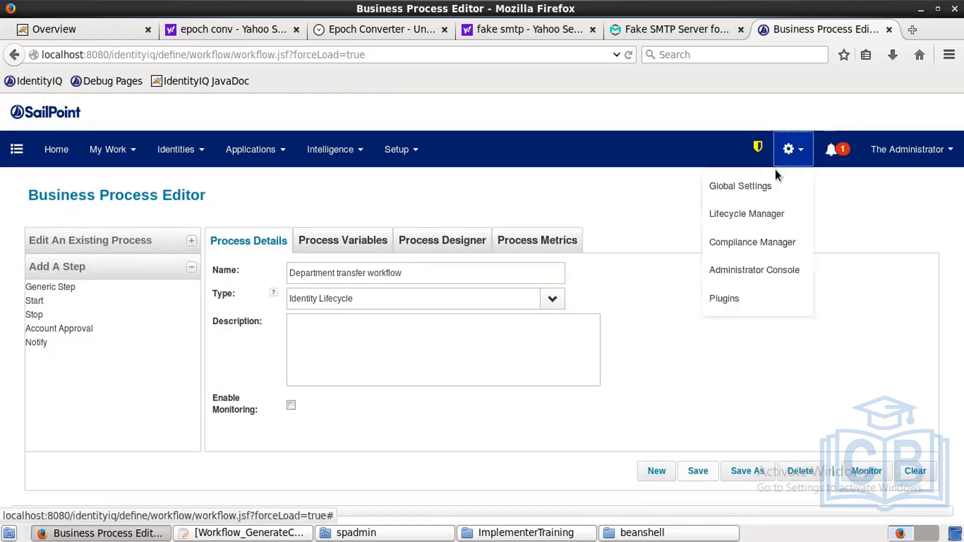
left_click(754, 185)
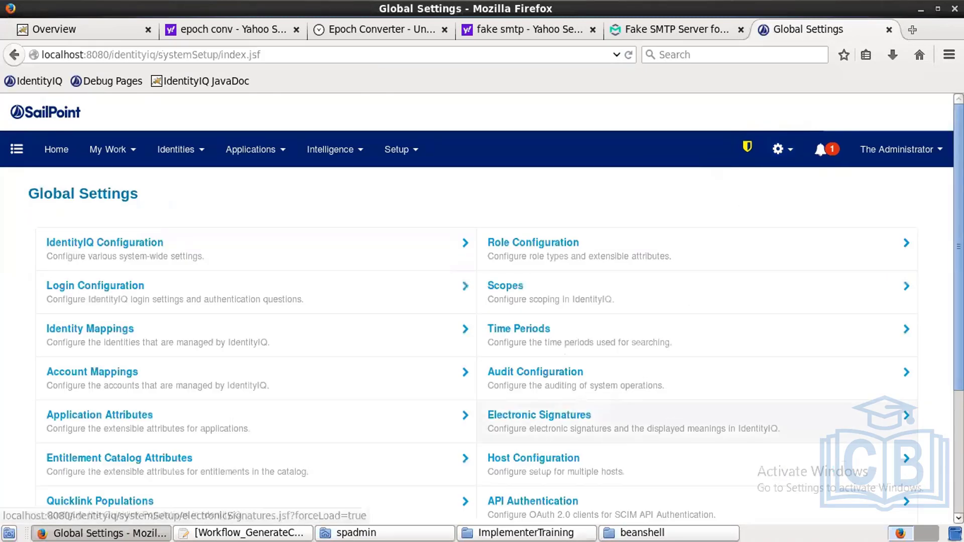
scroll(375, 502, "down", 5)
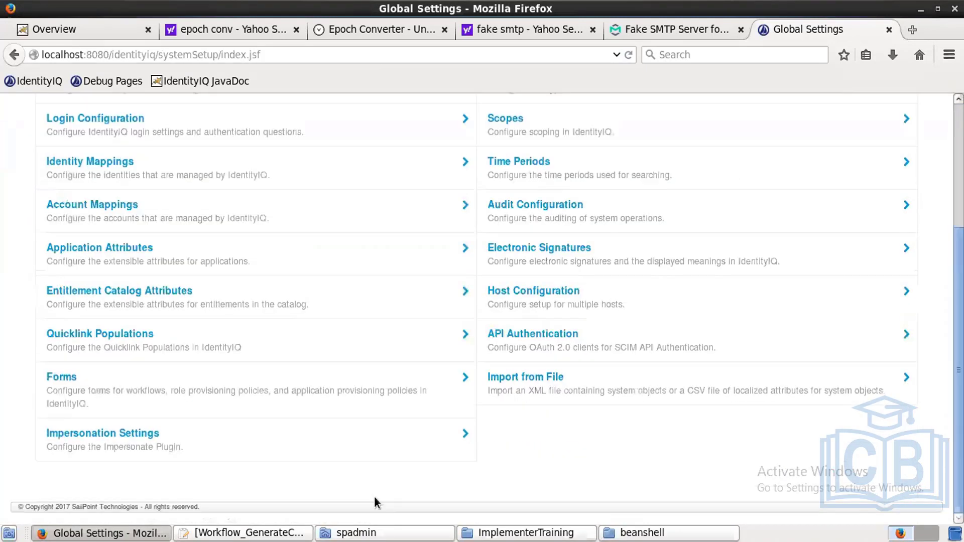
left_click(494, 379)
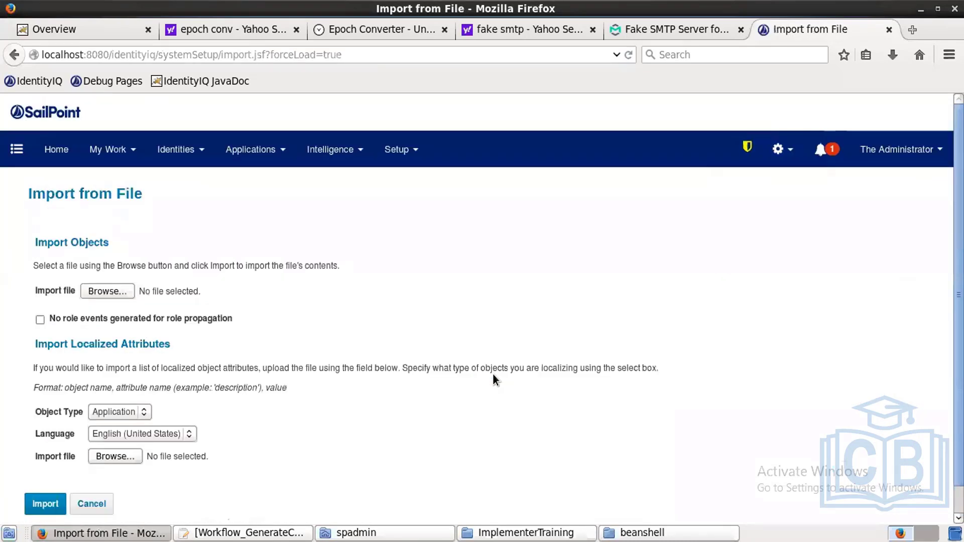
Import config/WorkflowTrainingEmailTemplate.xml, loading the Training Workflow Email Template.
left_click(121, 292)
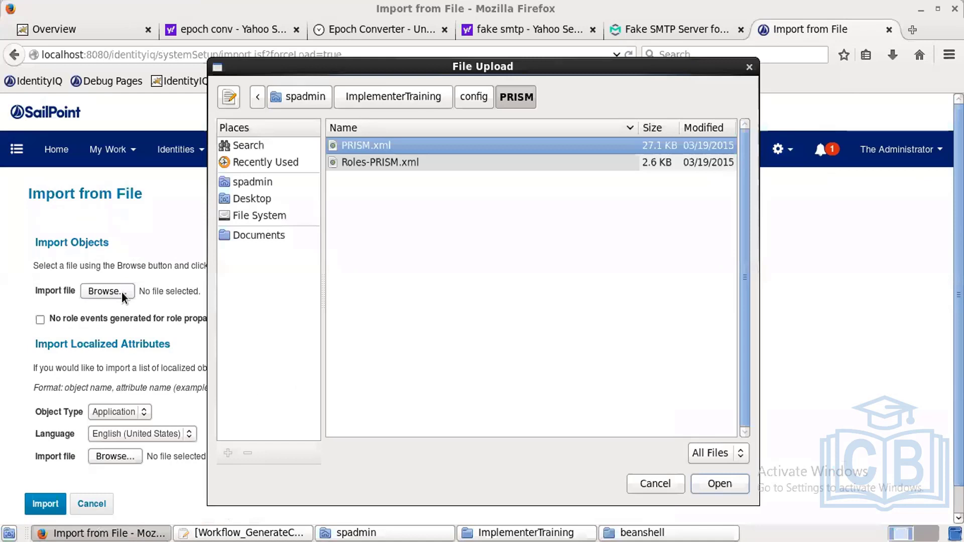
left_click(468, 90)
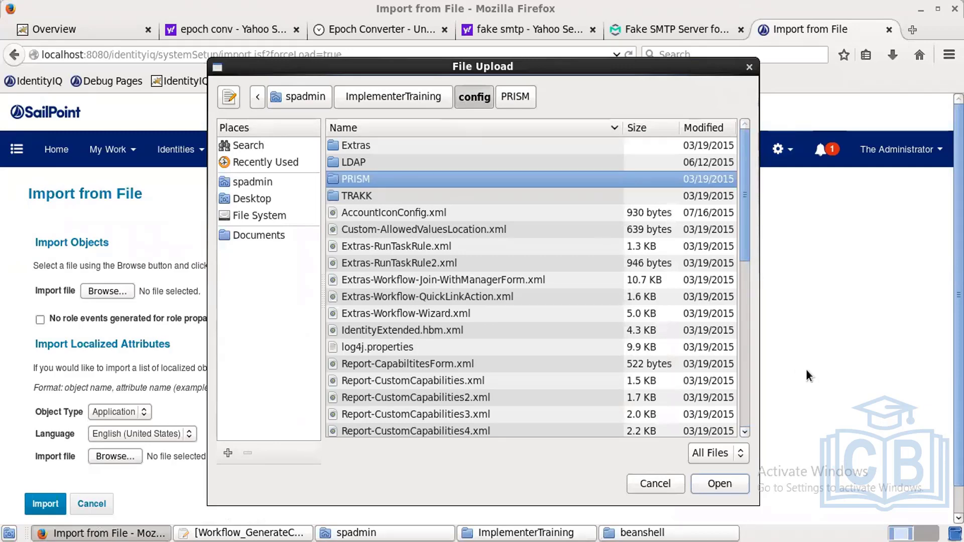
left_click(743, 412)
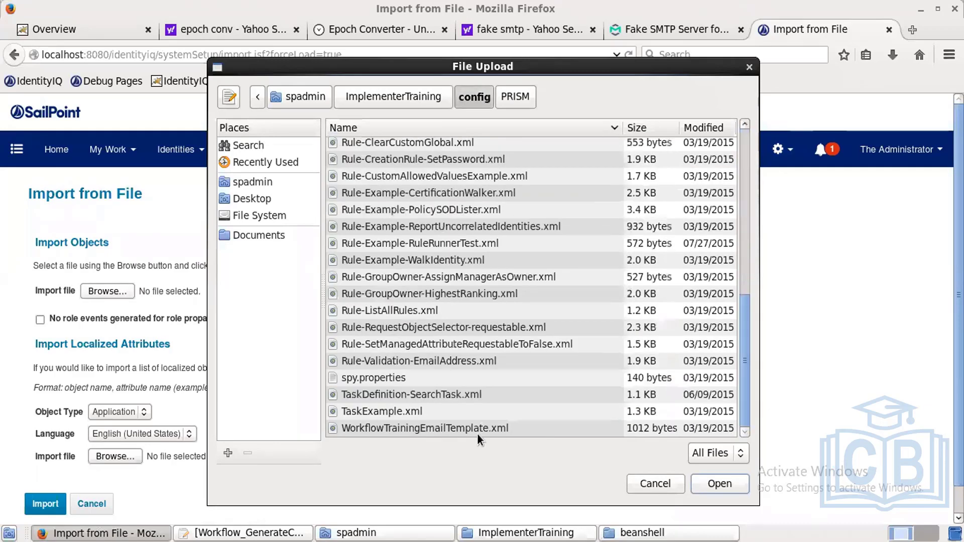
double_click(441, 427)
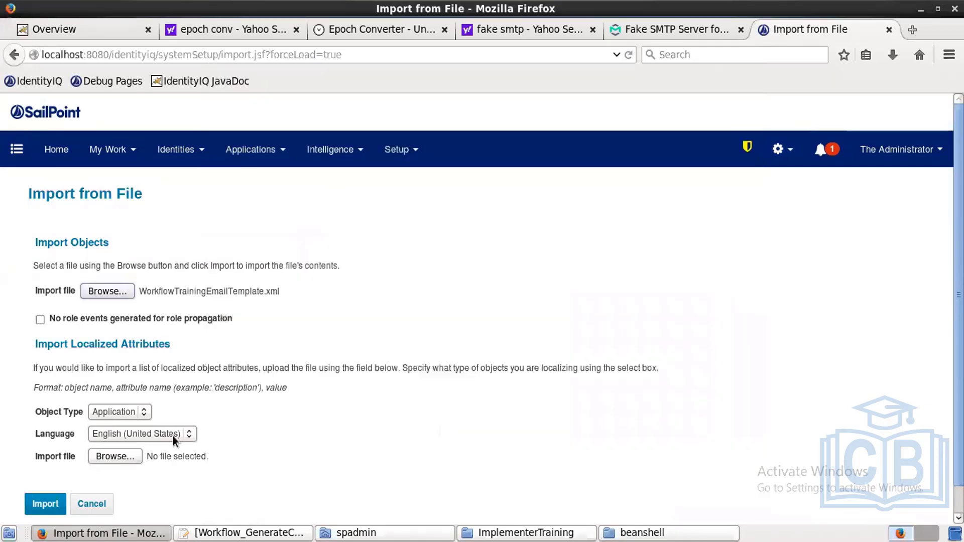
left_click(34, 507)
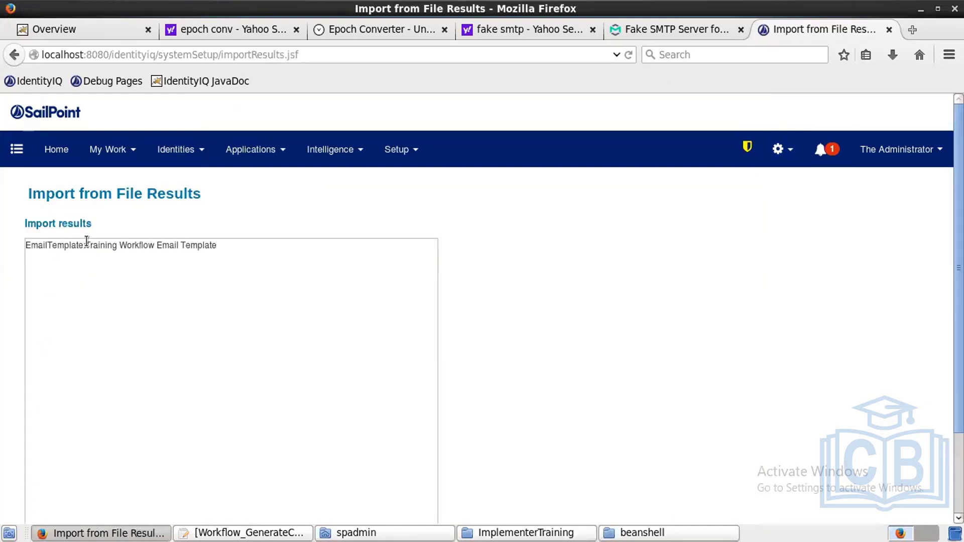
left_click_drag(85, 246, 243, 248)
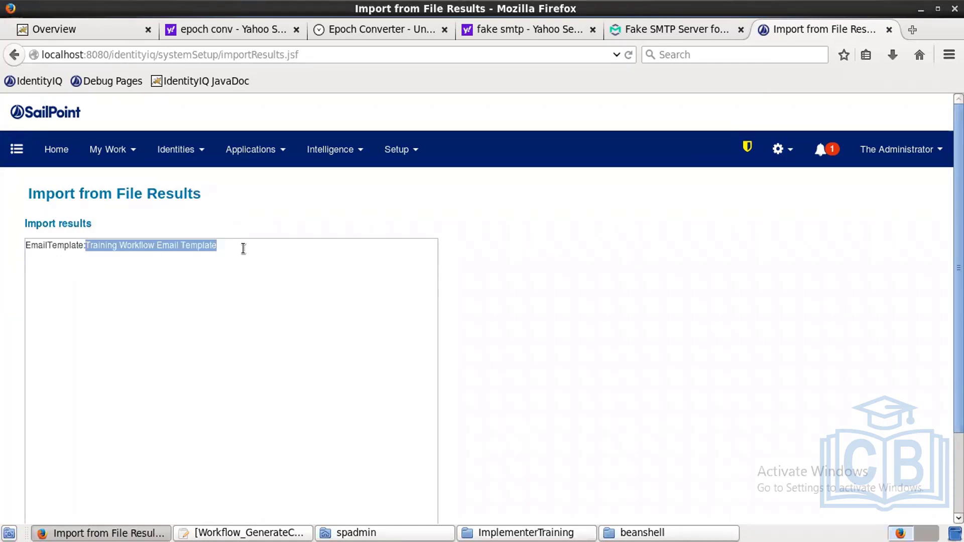
left_click(386, 155)
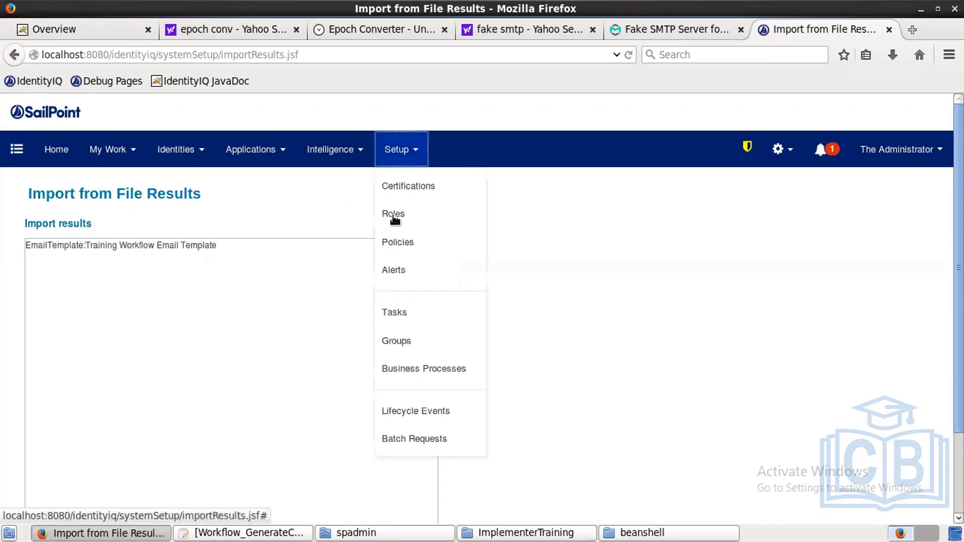
Reopen the Department transfer workflow's process diagram and edit its Send Email step settings.
left_click(417, 374)
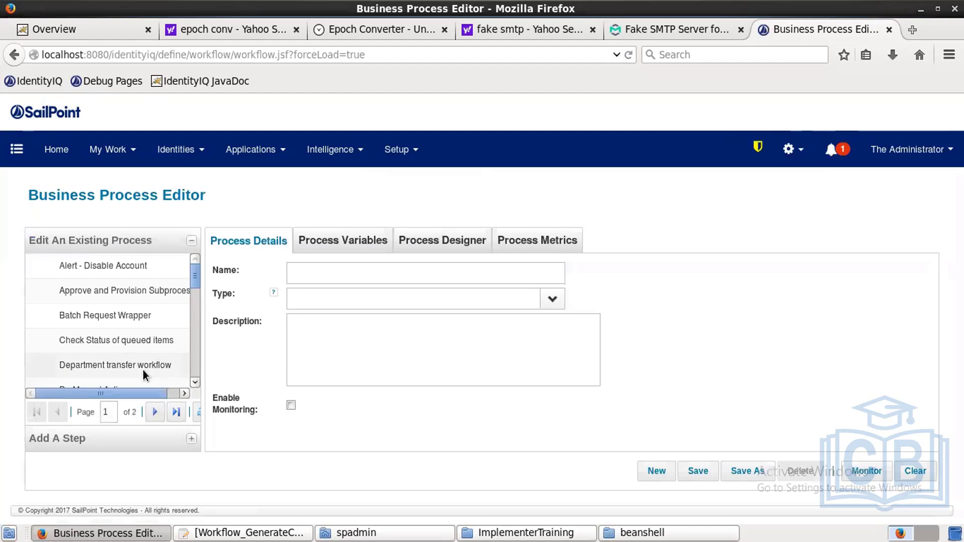
left_click(143, 366)
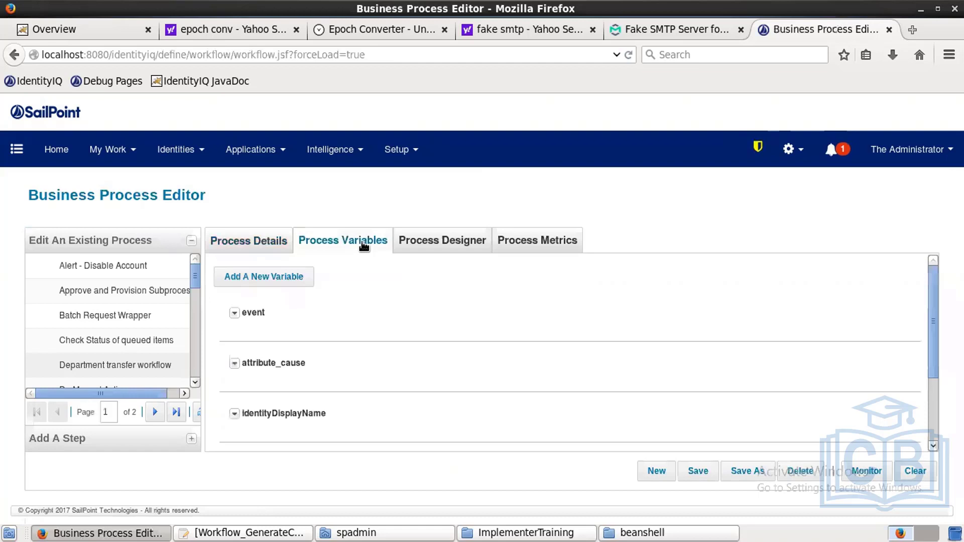
left_click(929, 428)
left_click_drag(936, 406, 929, 207)
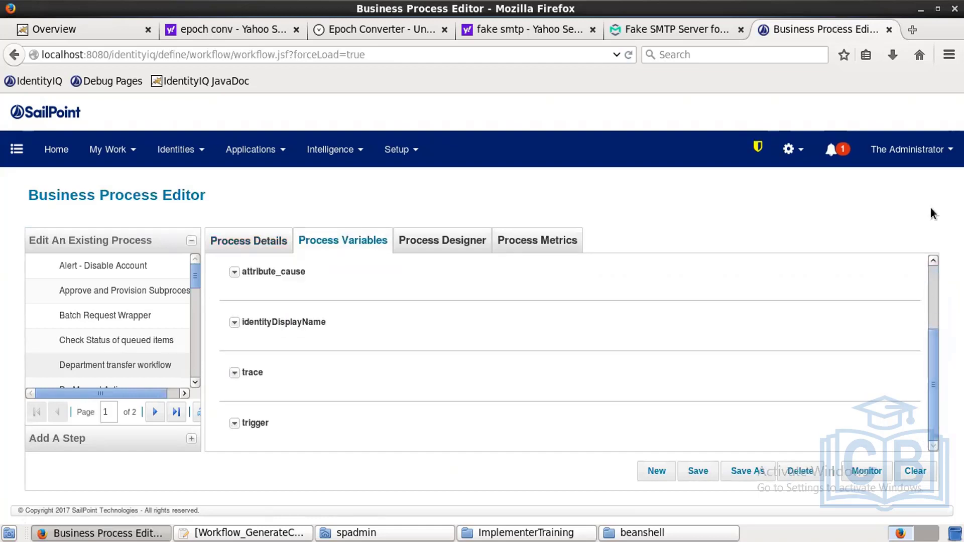
left_click(463, 239)
right_click(527, 403)
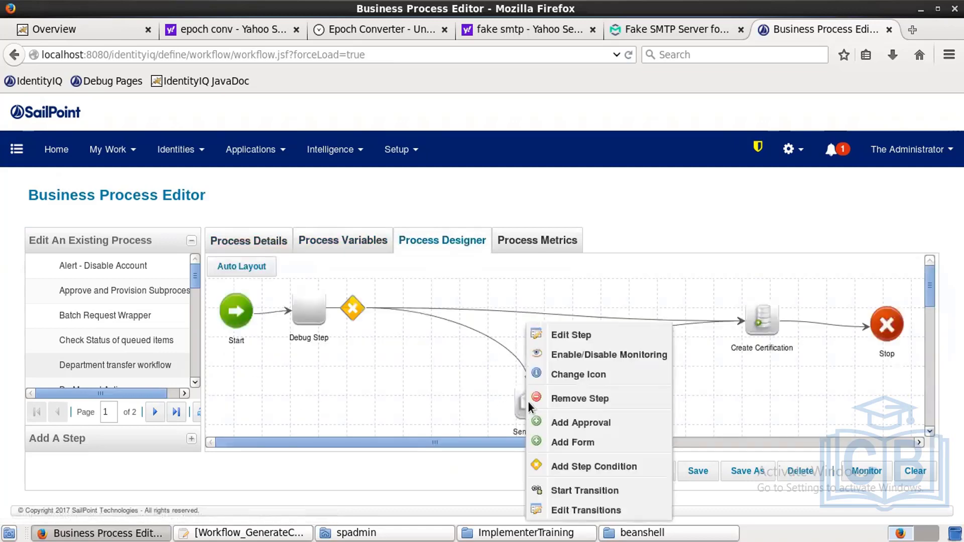
left_click(577, 340)
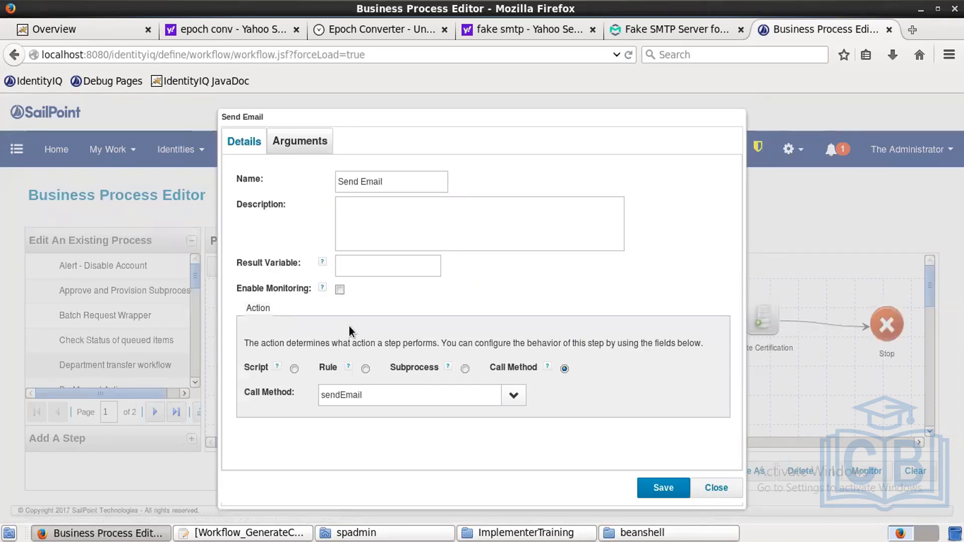
Add a template argument with string value 'Training Workflow Email Template', then start another argument.
left_click(311, 145)
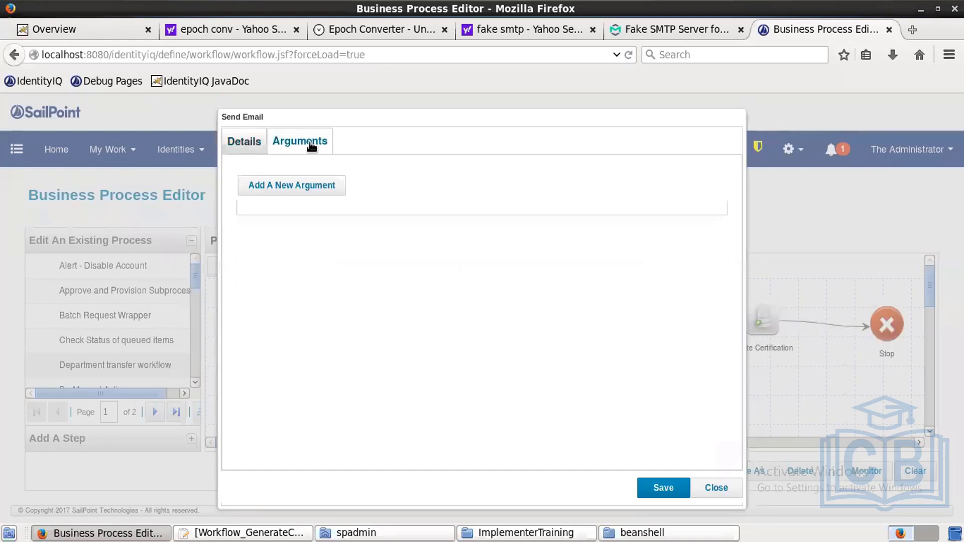
left_click(289, 184)
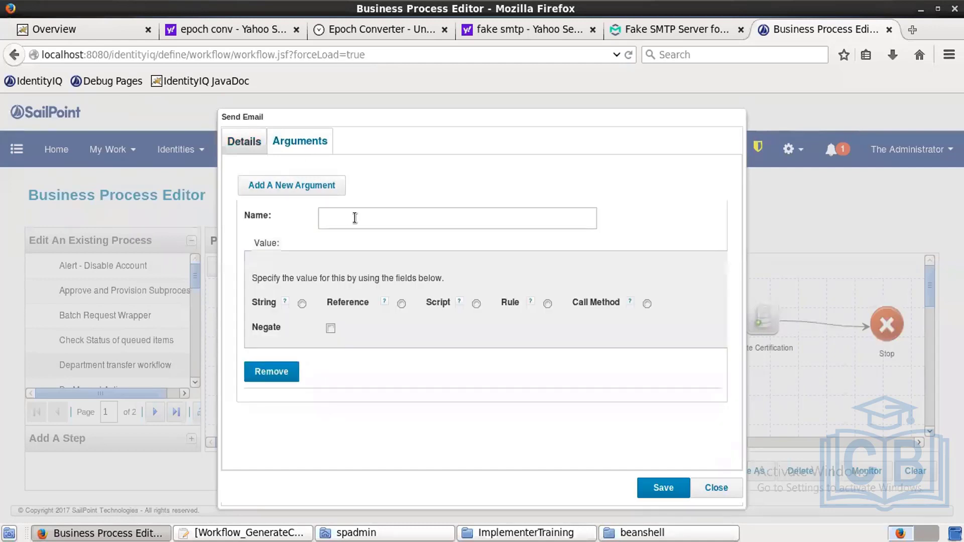
type("template")
left_click(302, 304)
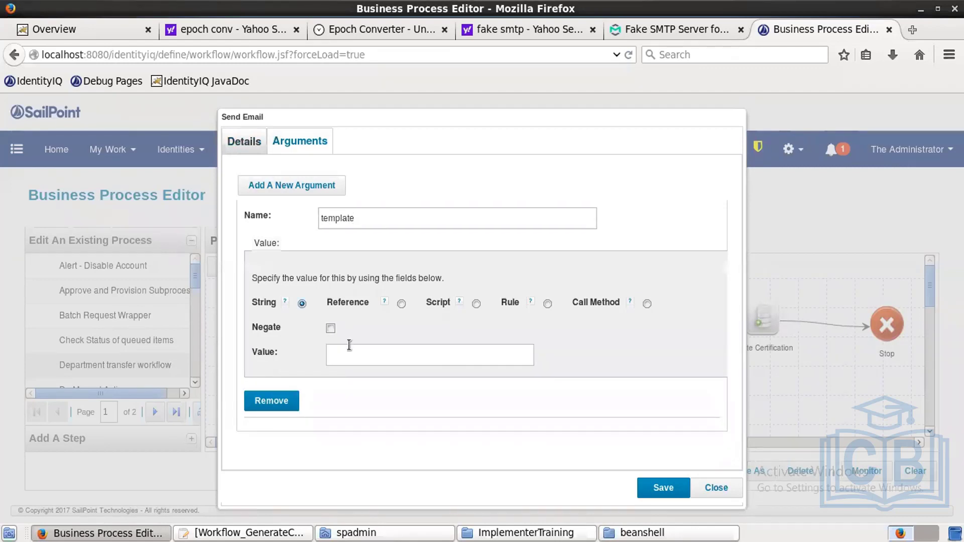
type("Training Workflow Email Template")
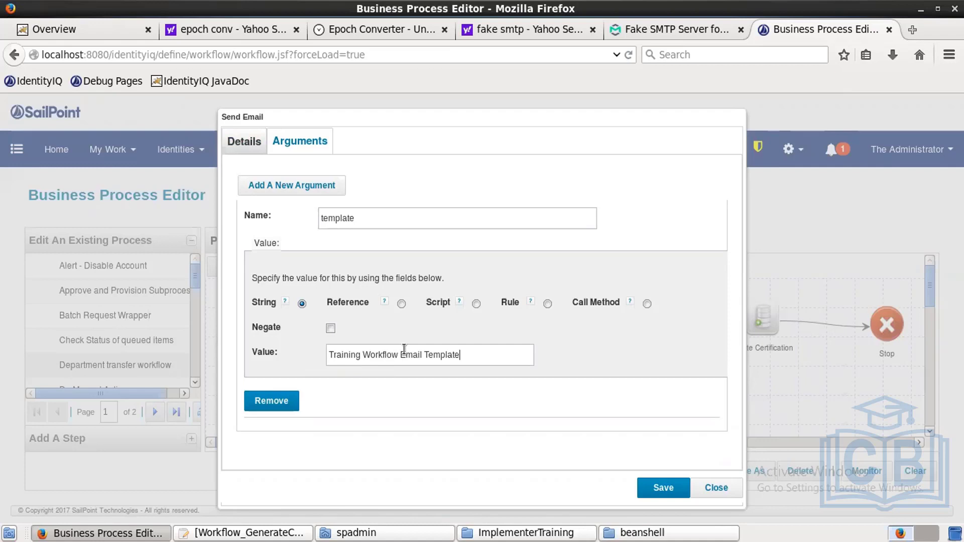
left_click(252, 185)
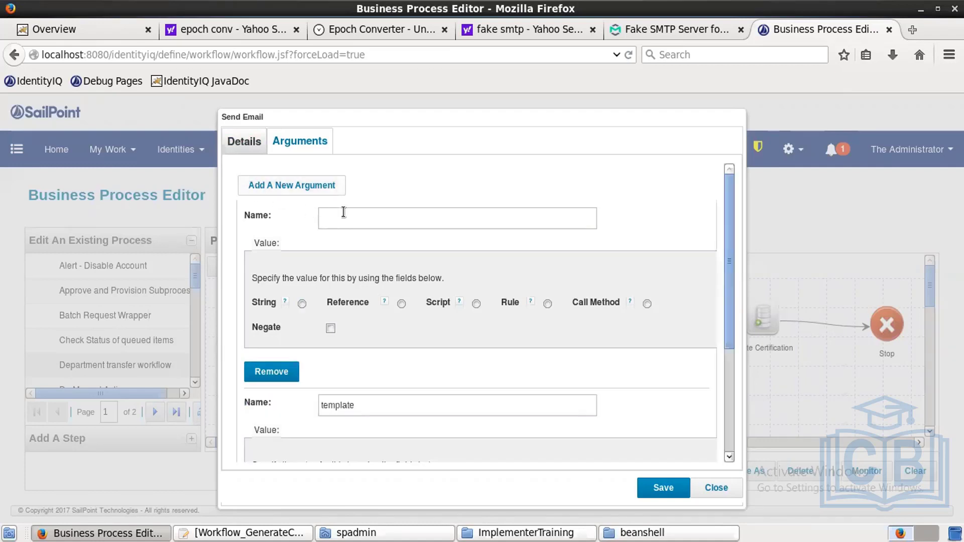
Name the new argument 'to' with script value getEmail(identityName), then add another blank argument.
type("to")
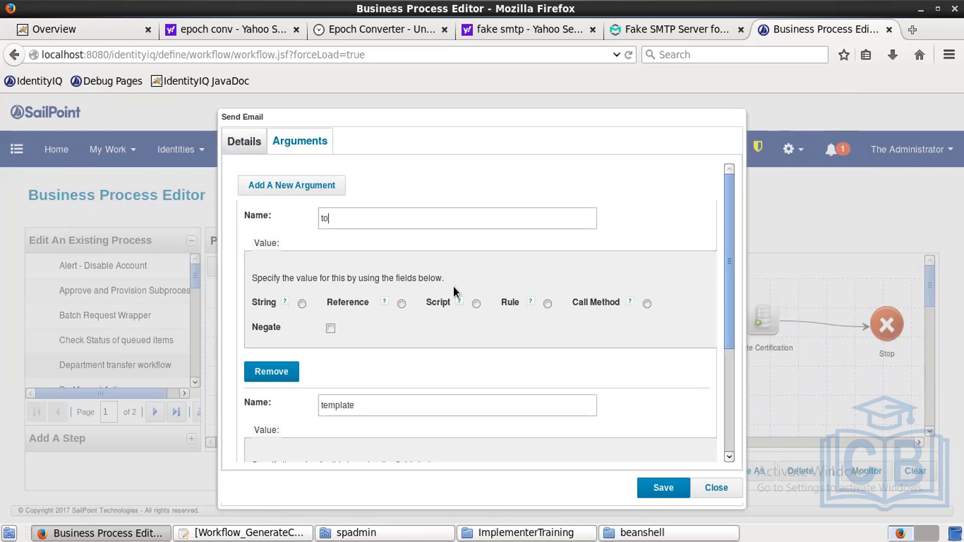
left_click(476, 305)
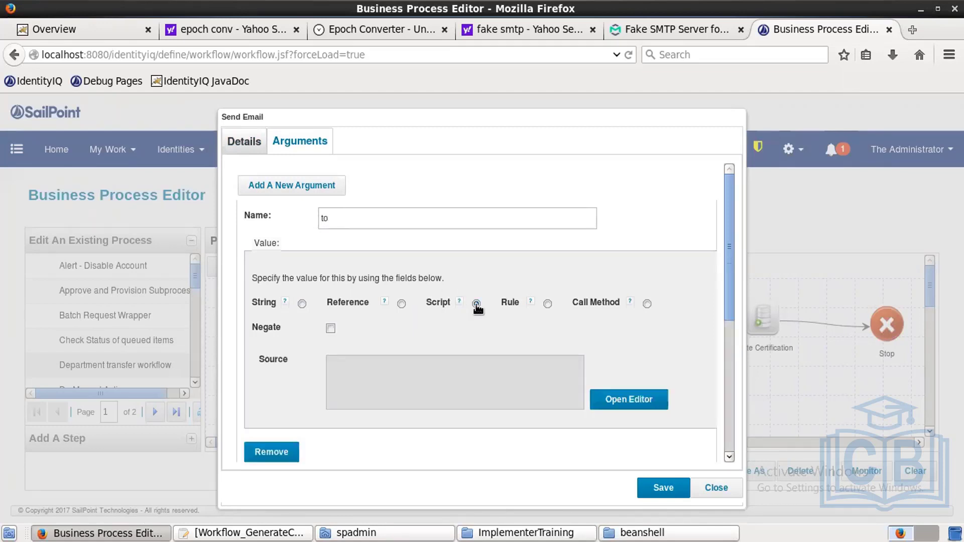
left_click(632, 405)
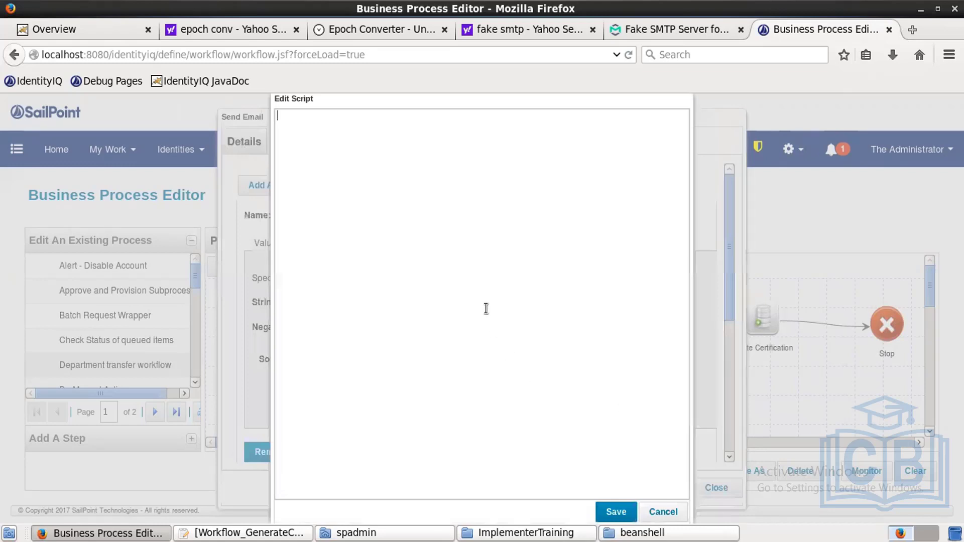
type("getEmail()")
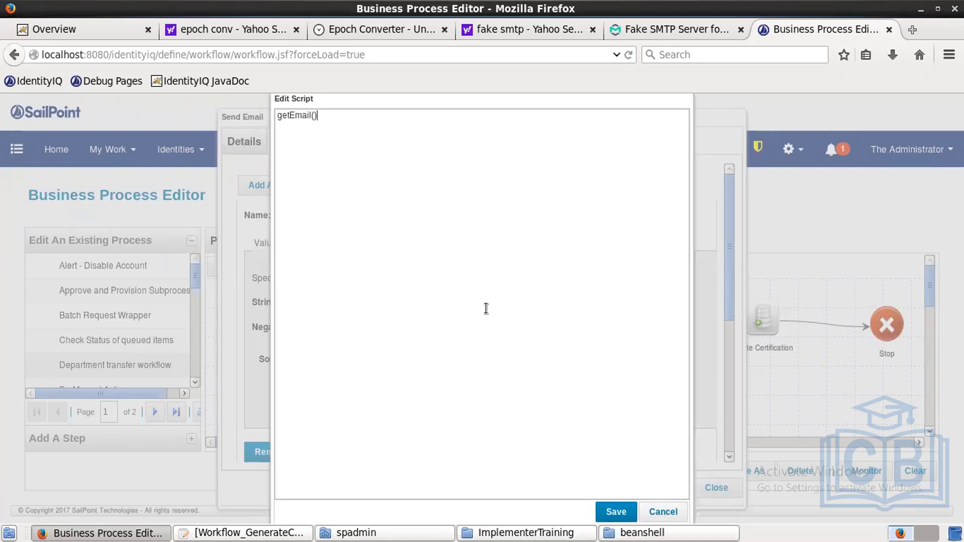
key("Left")
type("identityName")
left_click(610, 511)
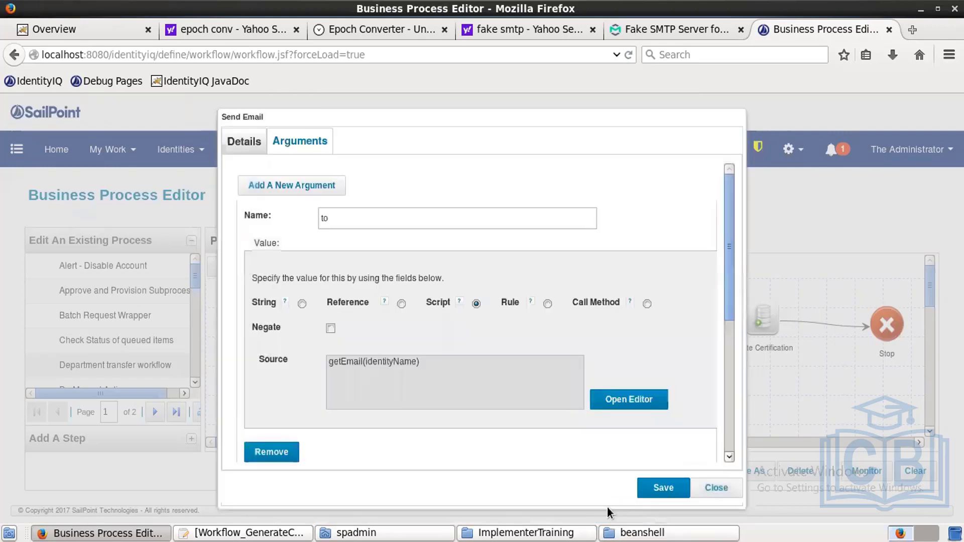
left_click(252, 185)
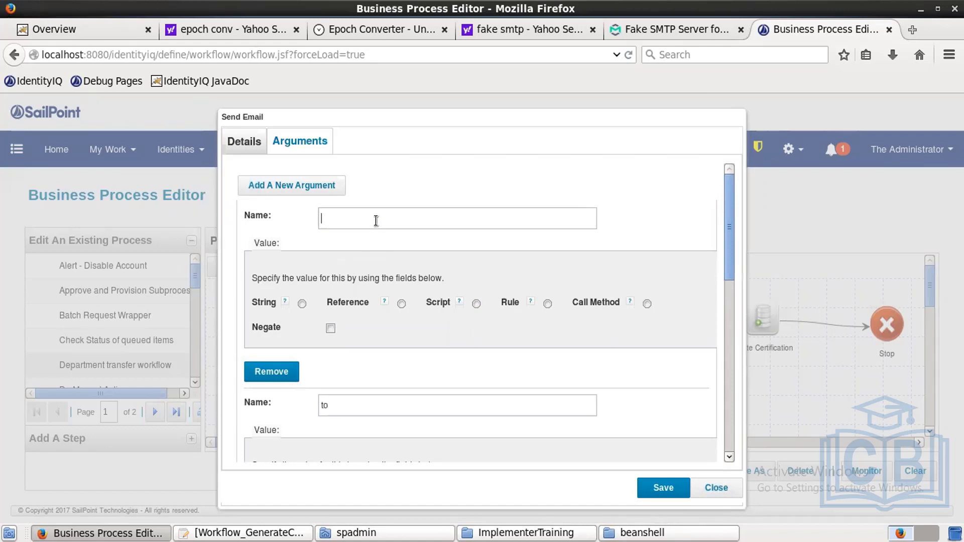
Add a cc argument scripted as getEmail(launcher) and save the Send Email step.
type("cc")
left_click(476, 303)
left_click(640, 393)
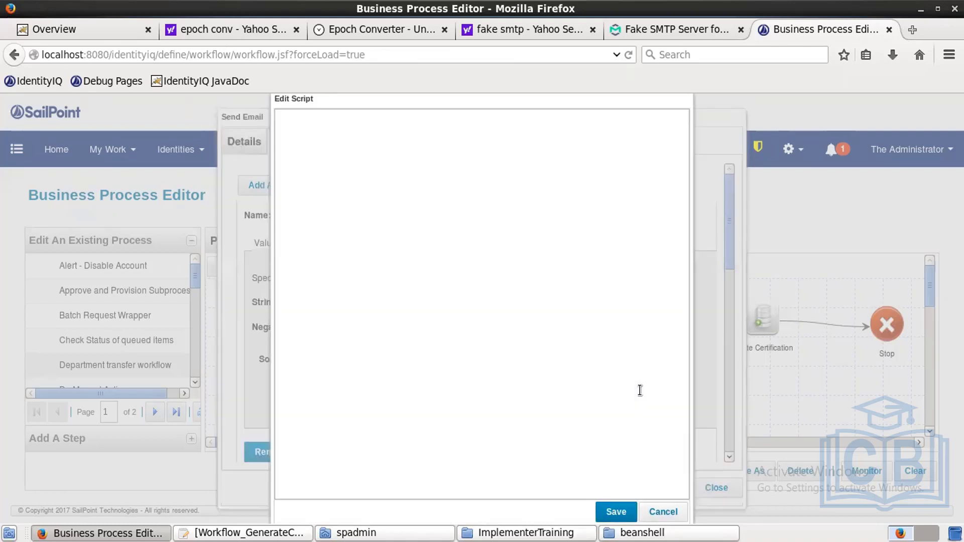
type("getEmail(launcher)")
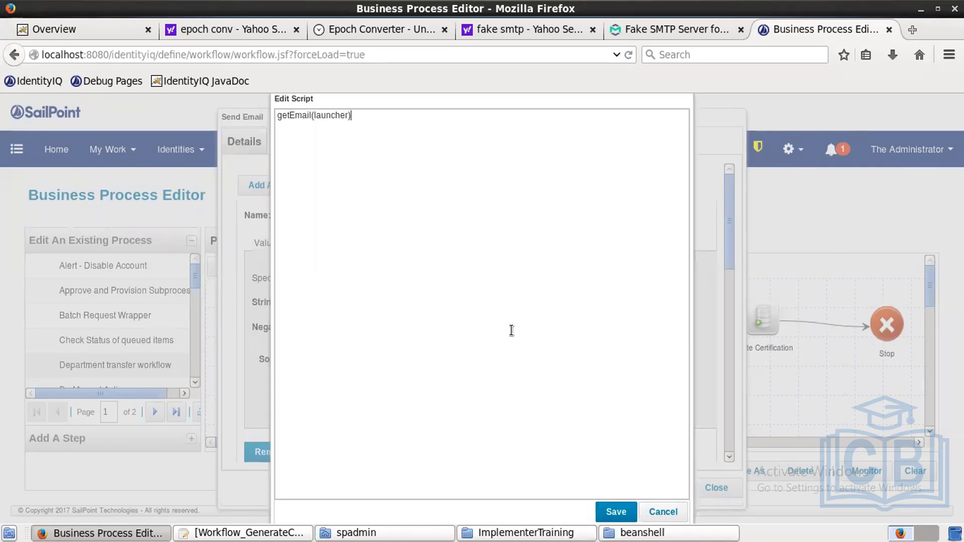
left_click(615, 510)
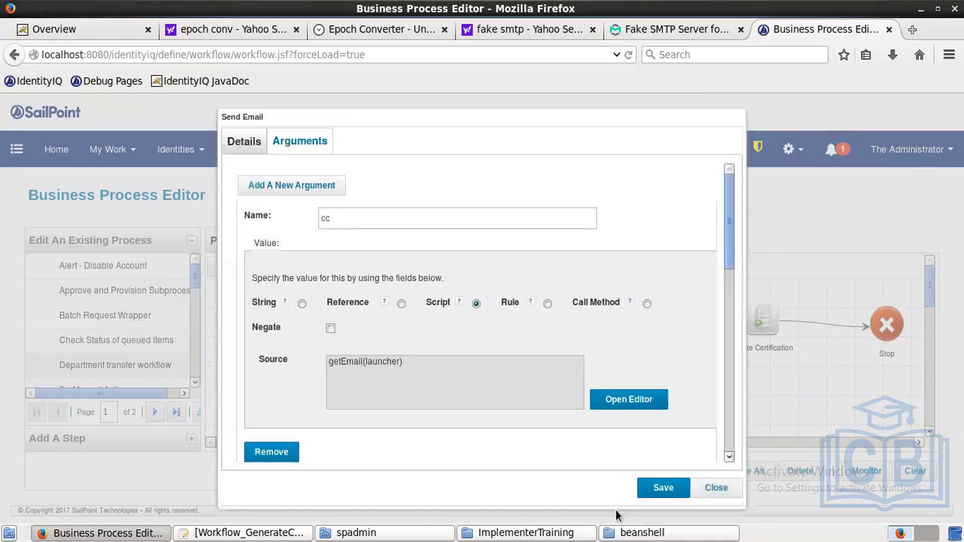
left_click(653, 486)
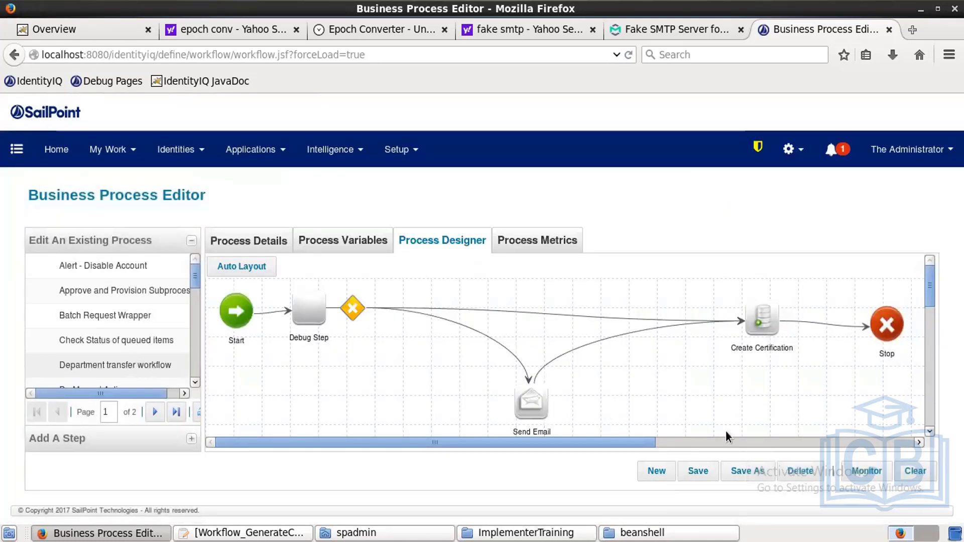
Save the Department transfer workflow and return to the process diagram.
left_click(694, 469)
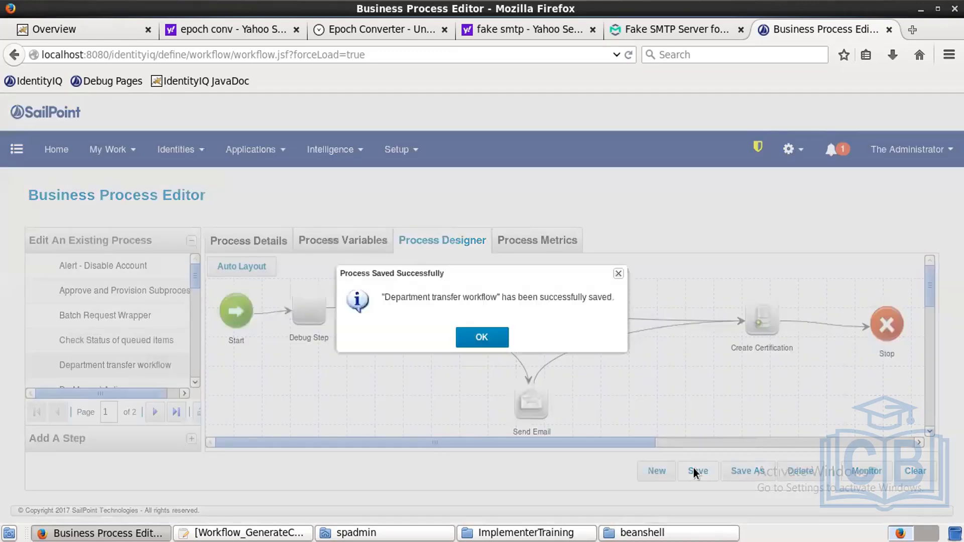
left_click(482, 338)
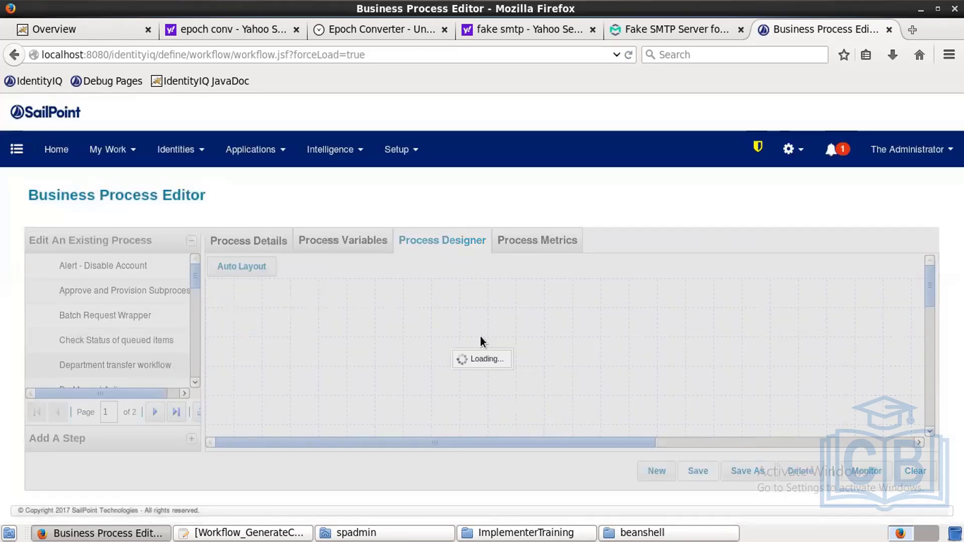
left_click(379, 245)
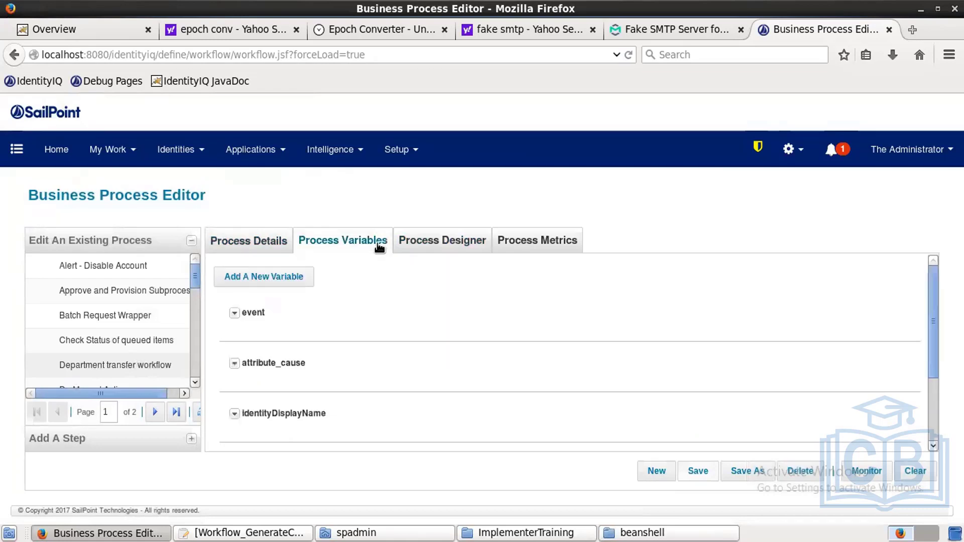
left_click(424, 247)
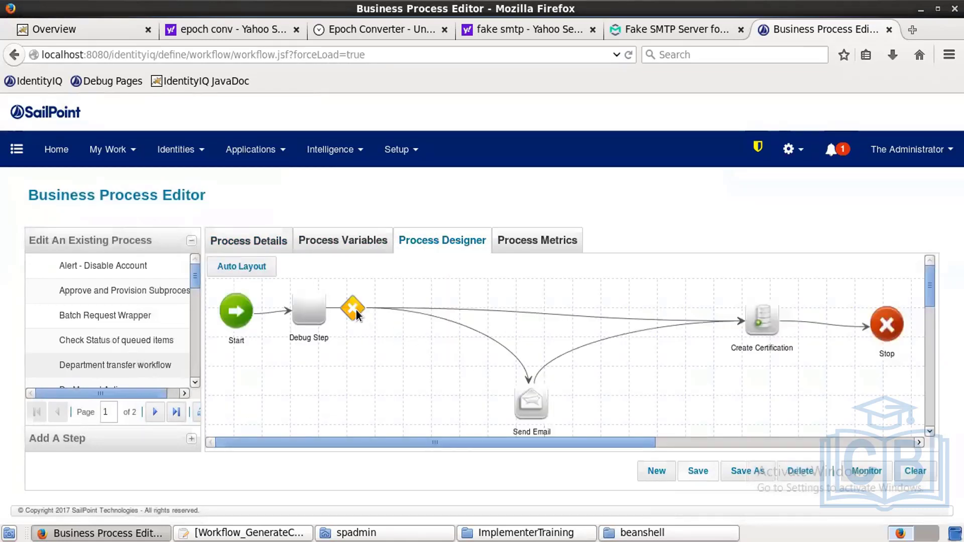
Negate the condition on Debug Step's transition to Create Certification and save it.
mouse_move(356, 314)
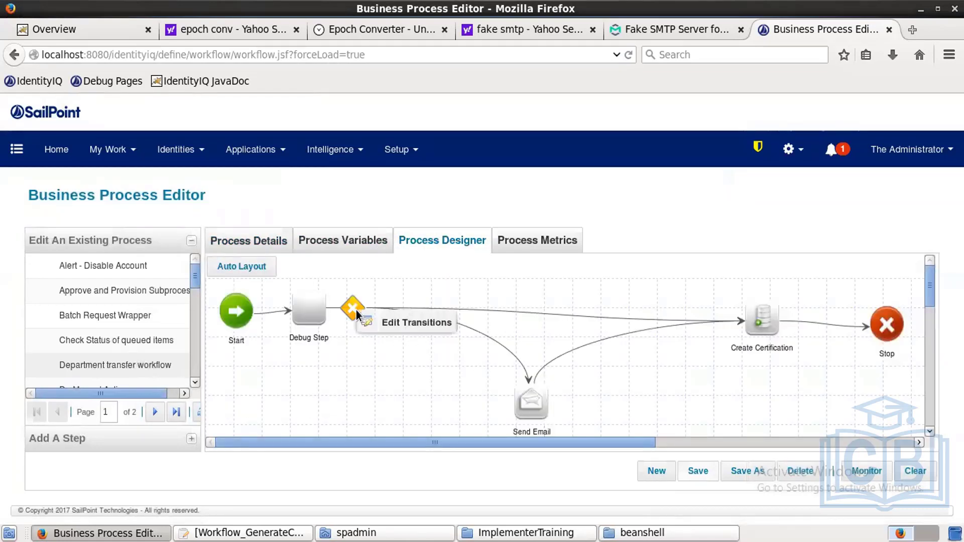
left_click(392, 322)
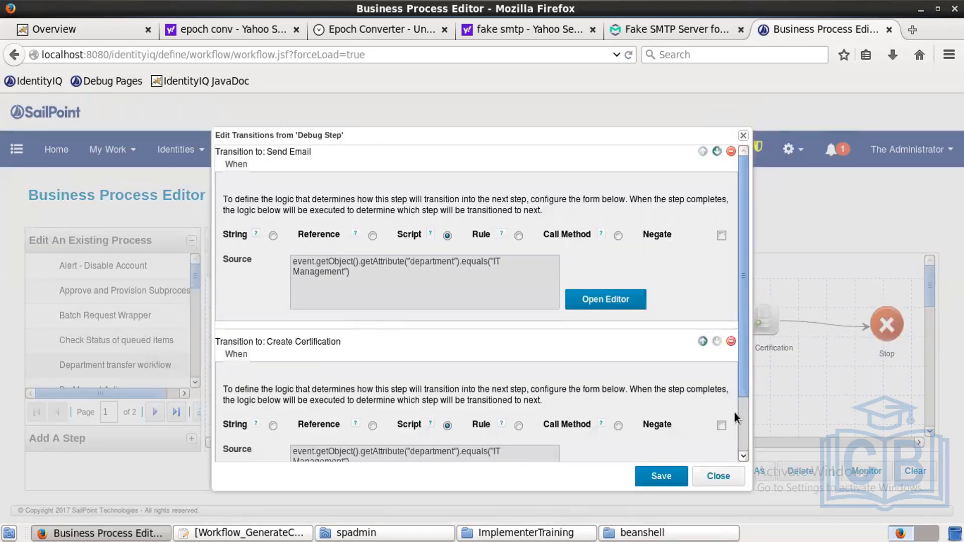
left_click(722, 425)
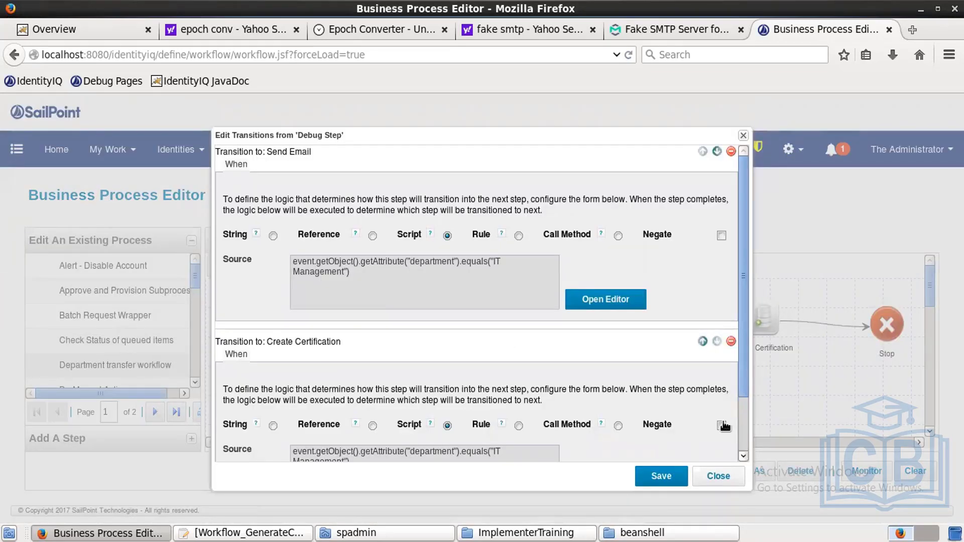
left_click(662, 476)
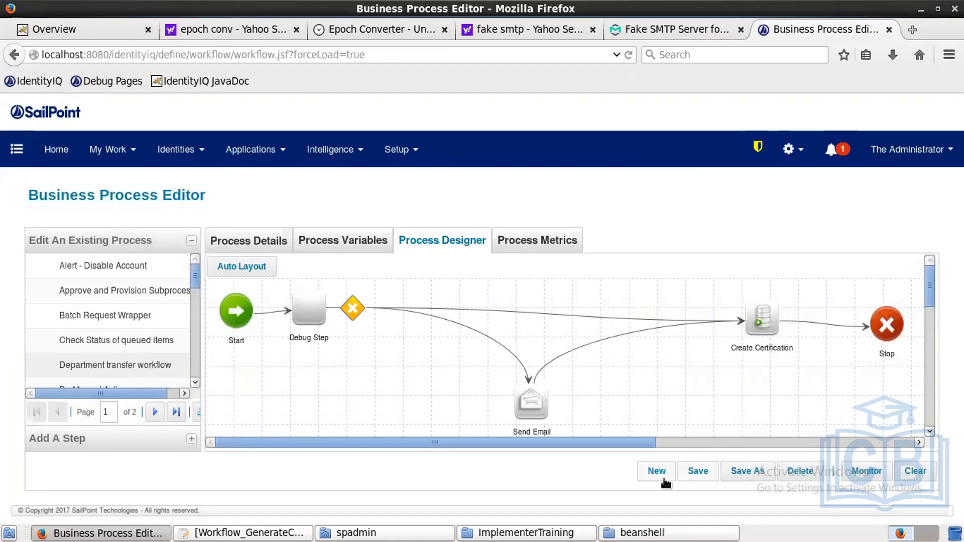
Save the workflow again and go to the Setup > Lifecycle Events list.
left_click(691, 474)
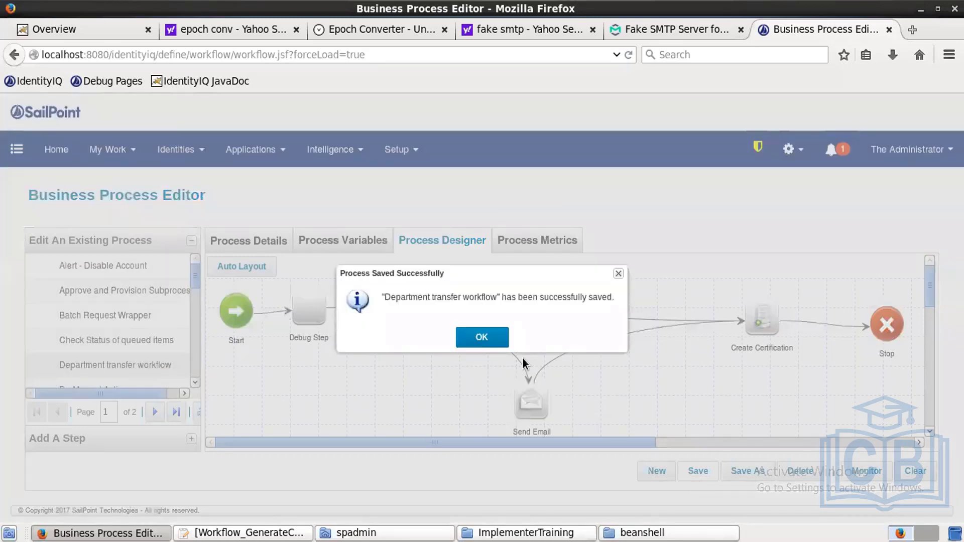
left_click(477, 338)
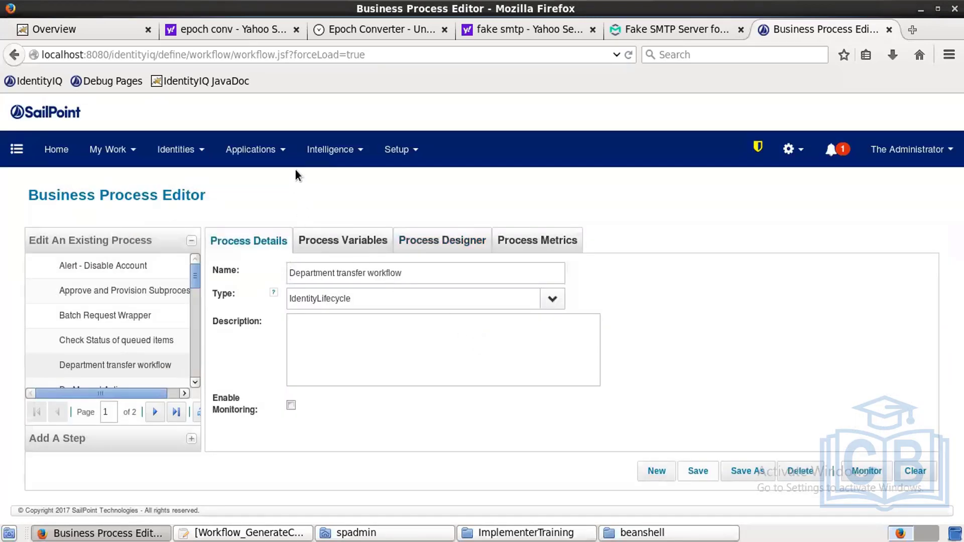
left_click(397, 149)
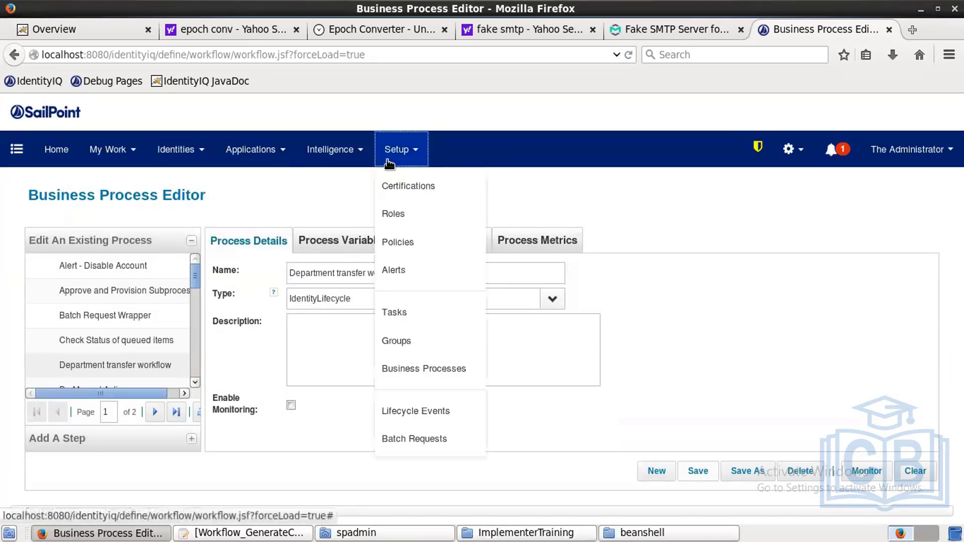
left_click(411, 409)
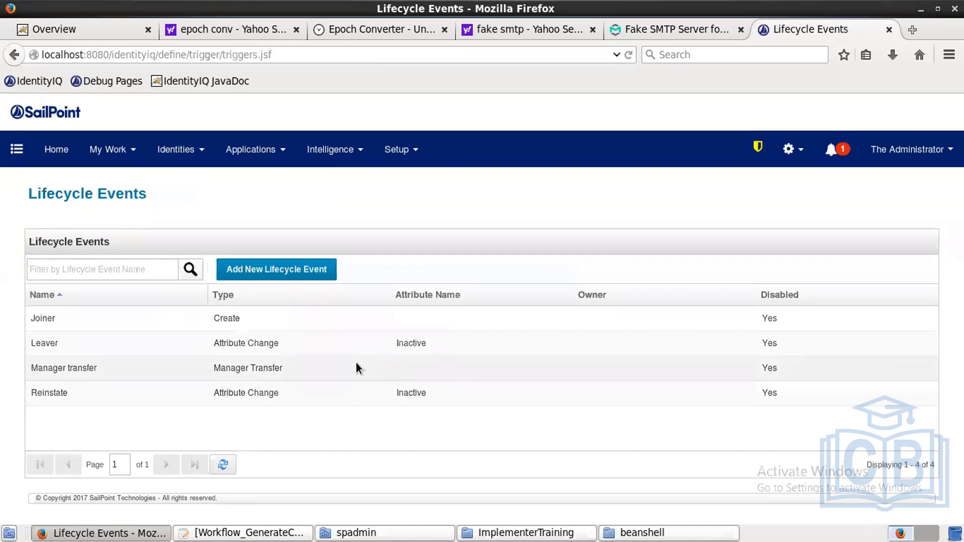
Start a new lifecycle event with event type Attribute Change.
left_click(285, 270)
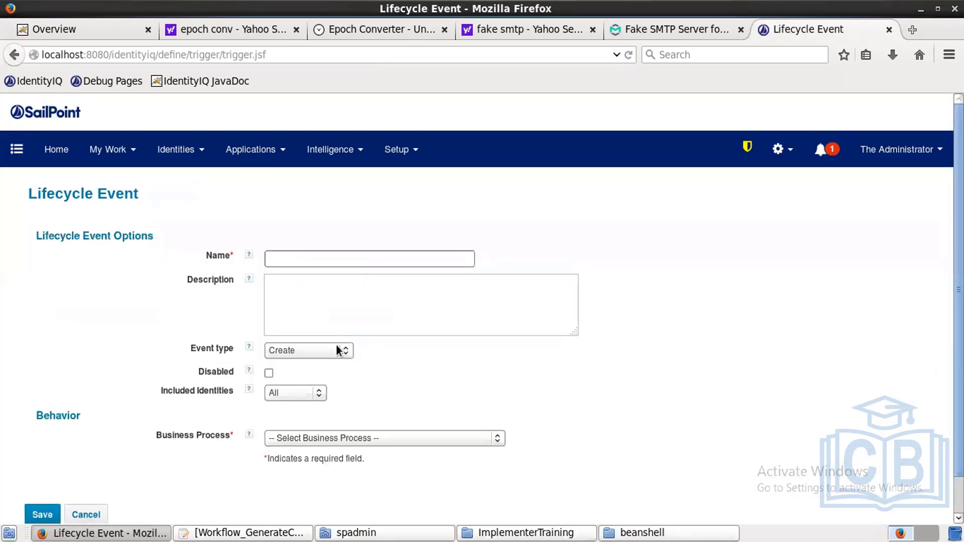
left_click(344, 354)
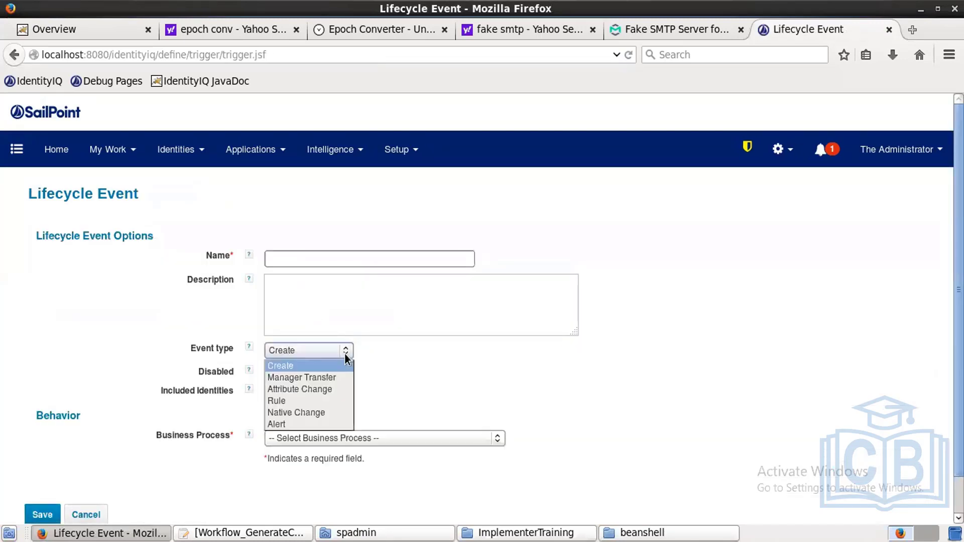
left_click(307, 390)
left_click(312, 374)
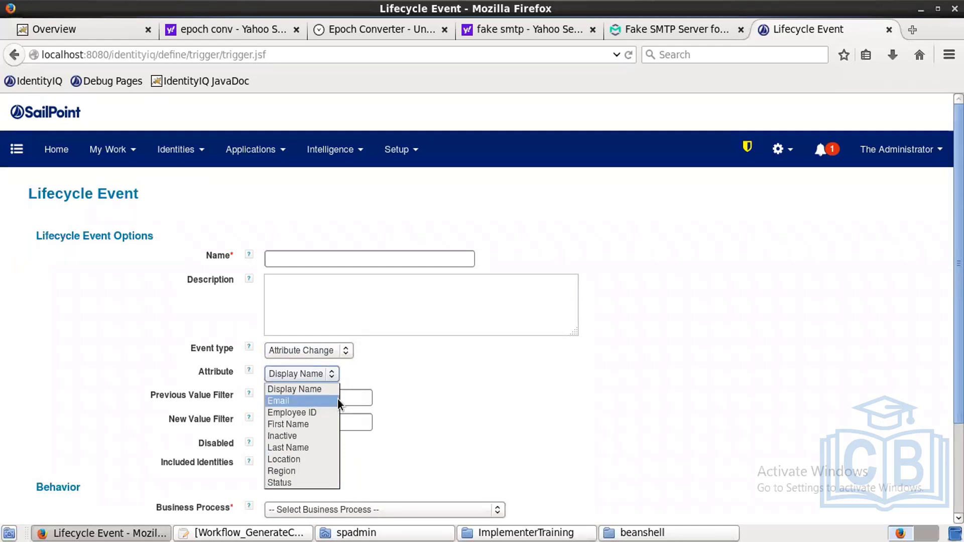
left_click(946, 220)
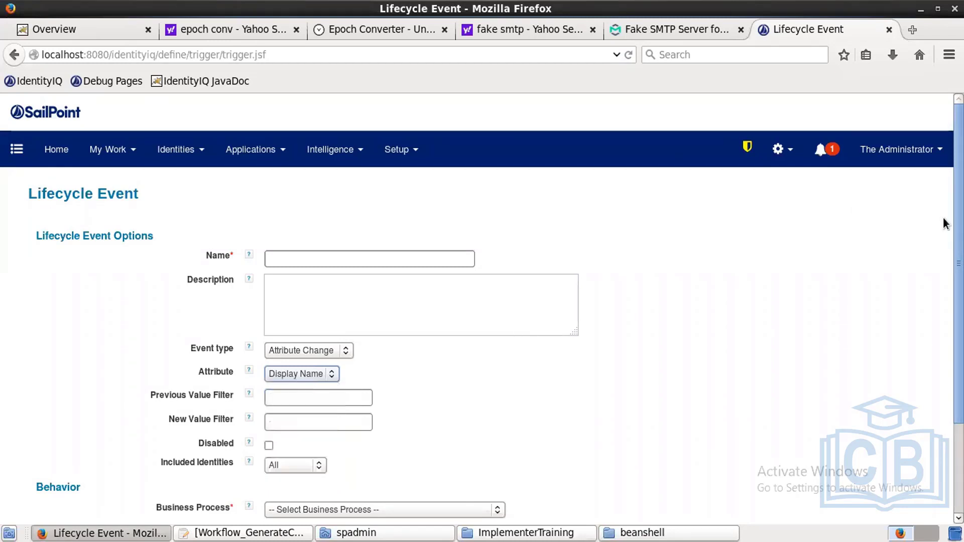
left_click(780, 154)
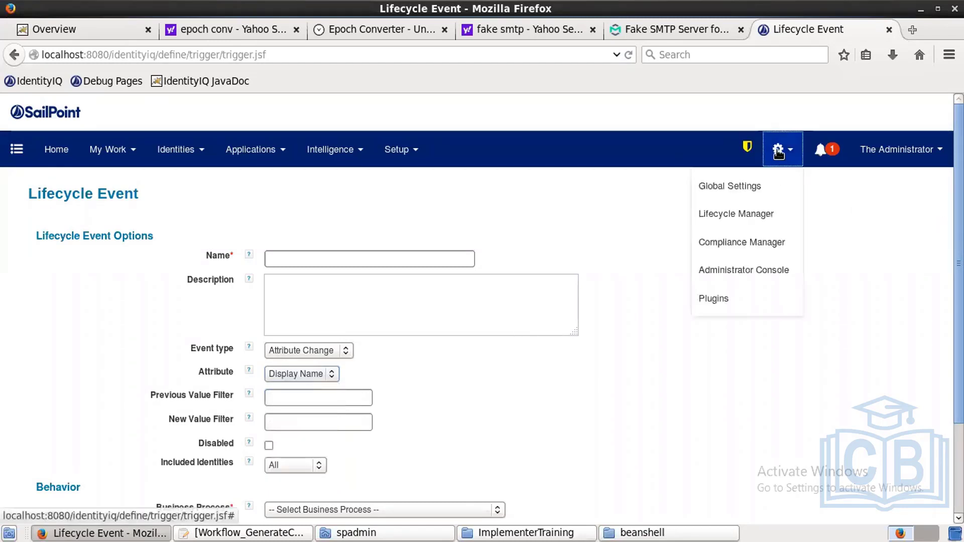
In Global Settings' identity mappings, set the Department attribute's edit mode to Permanent and save.
left_click(731, 185)
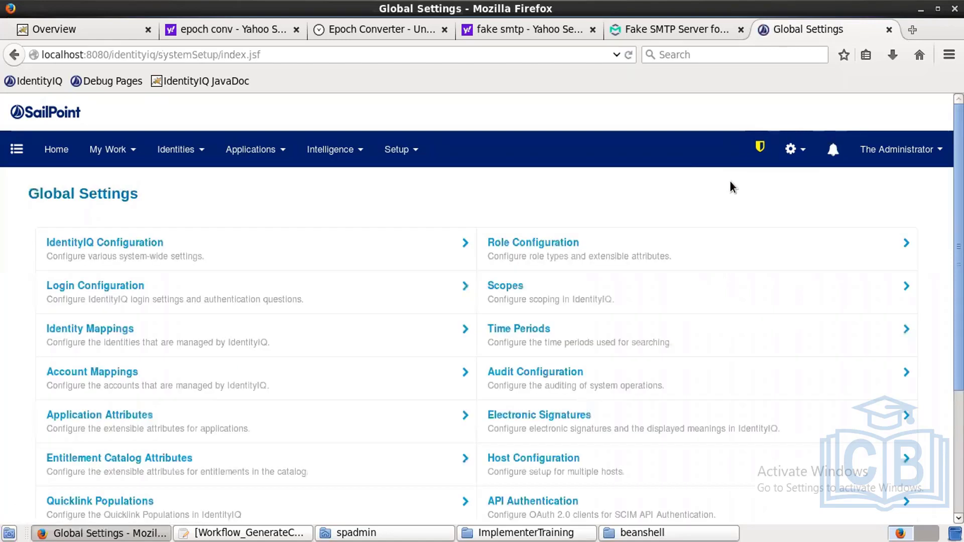
left_click(119, 334)
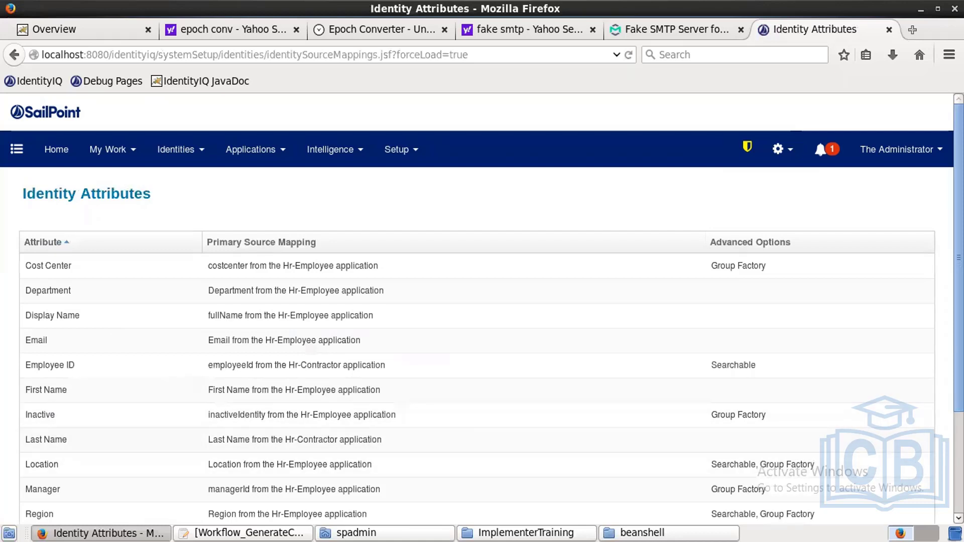
scroll(433, 434, "down", 3)
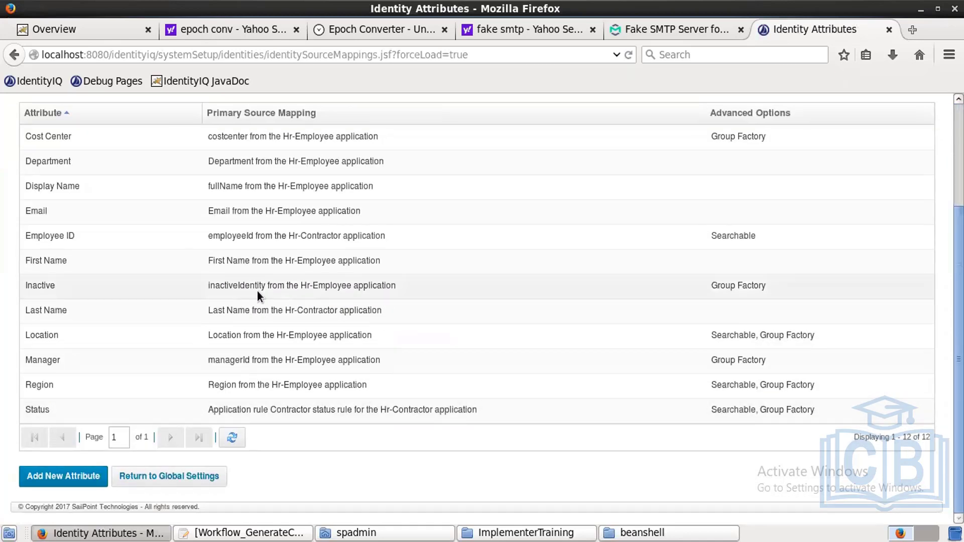
left_click(260, 168)
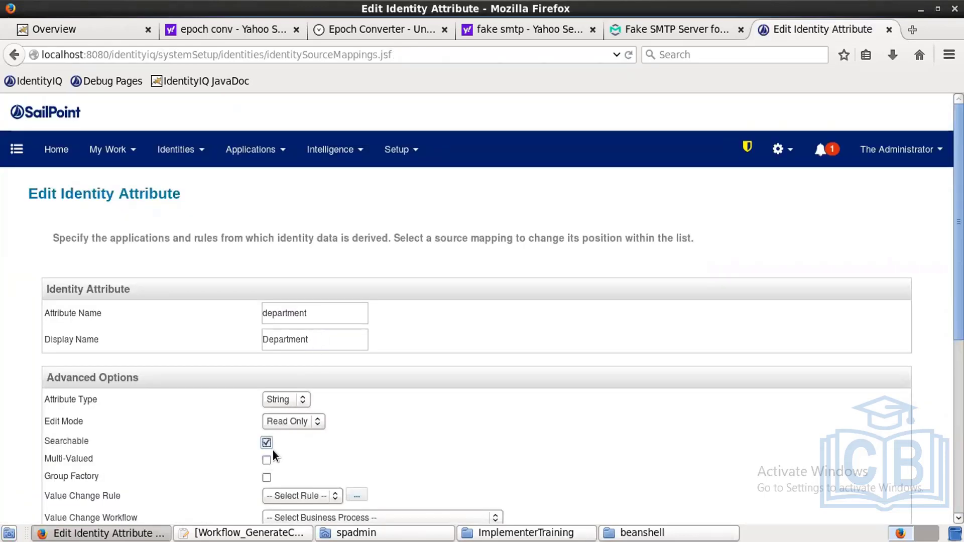
left_click(287, 417)
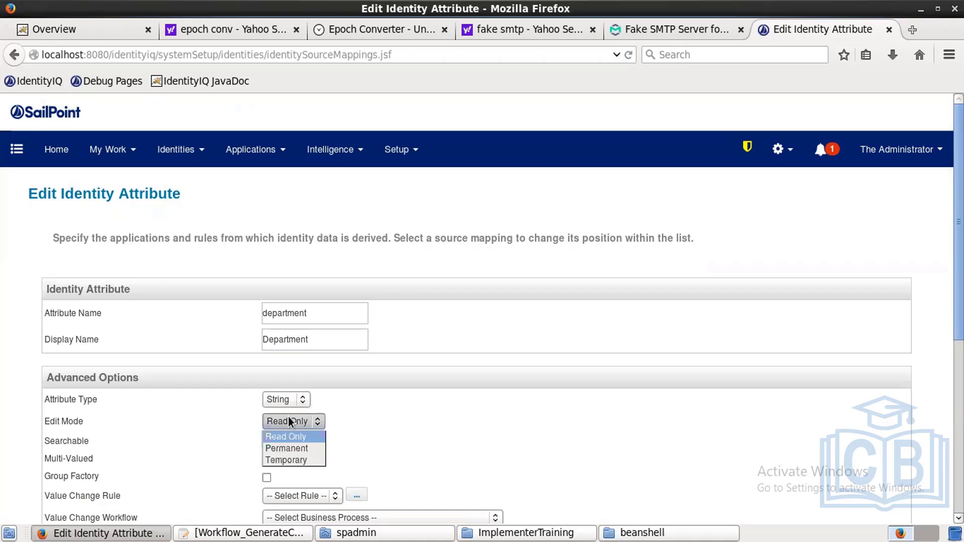
left_click(297, 447)
scroll(482, 301, "down", 5)
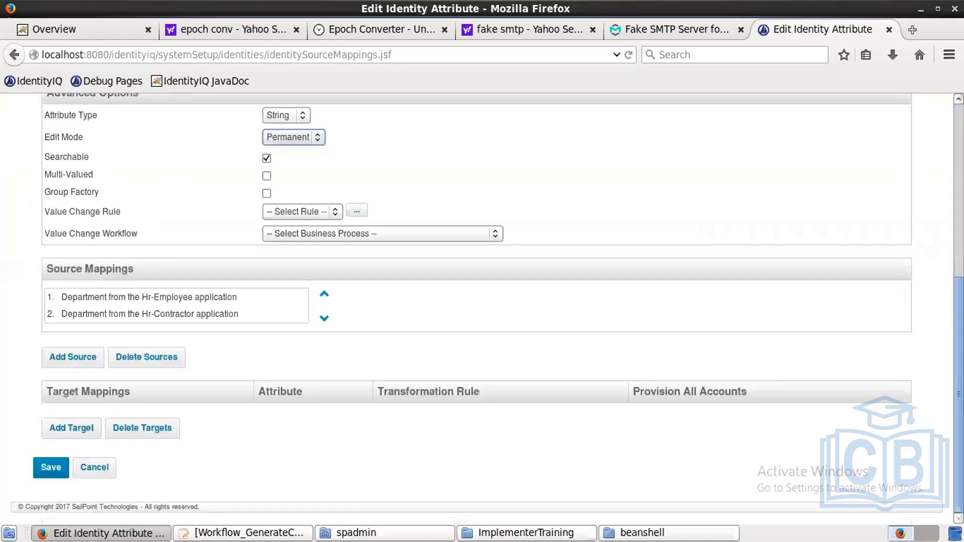
left_click(51, 472)
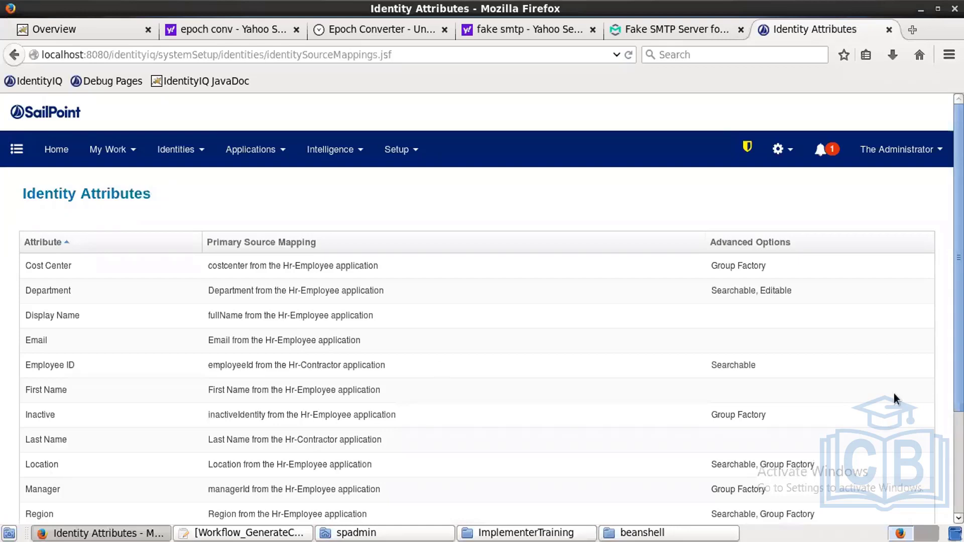
Review the Identity Attributes list and bring up the Setup menu.
scroll(893, 398, "down", 3)
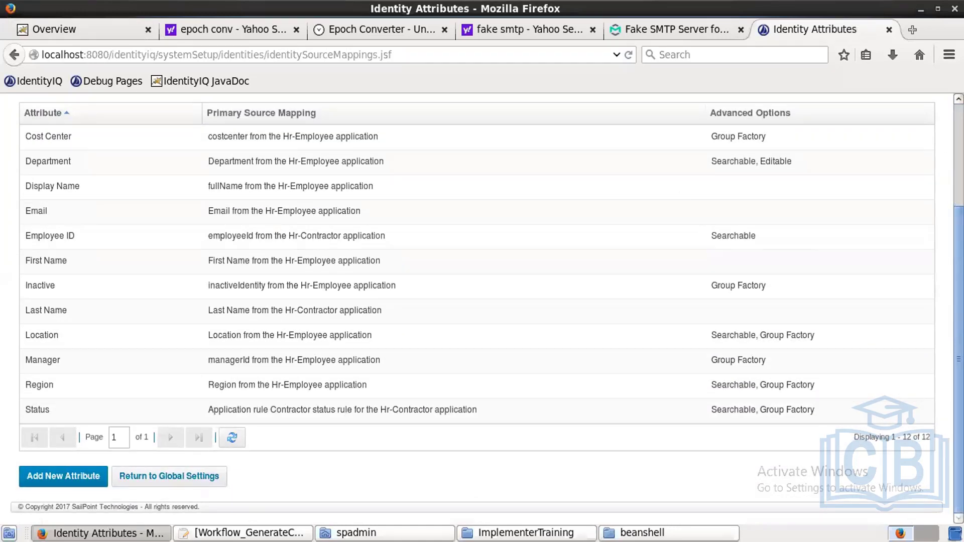
scroll(806, 163, "up", 3)
left_click(396, 160)
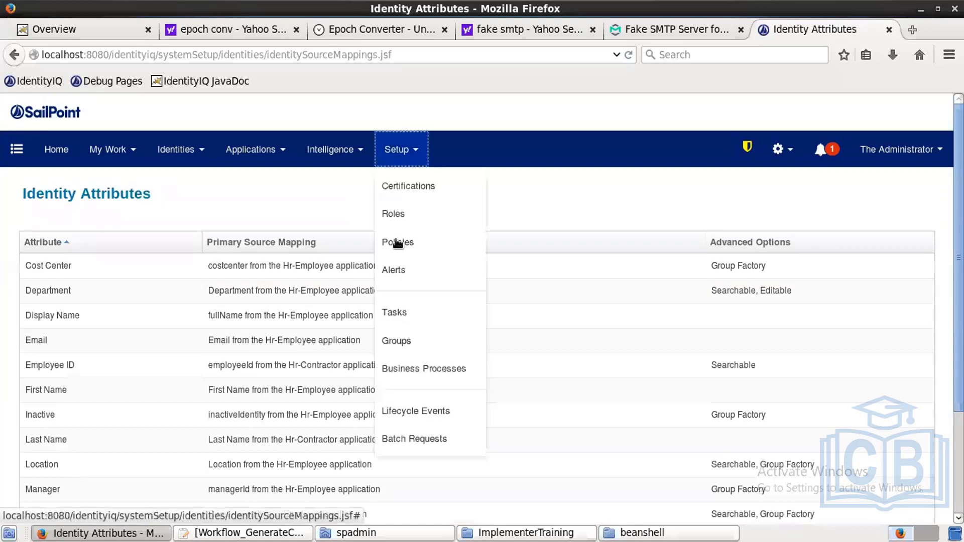
Create a new lifecycle event named Mover under Setup > Lifecycle Events.
left_click(425, 247)
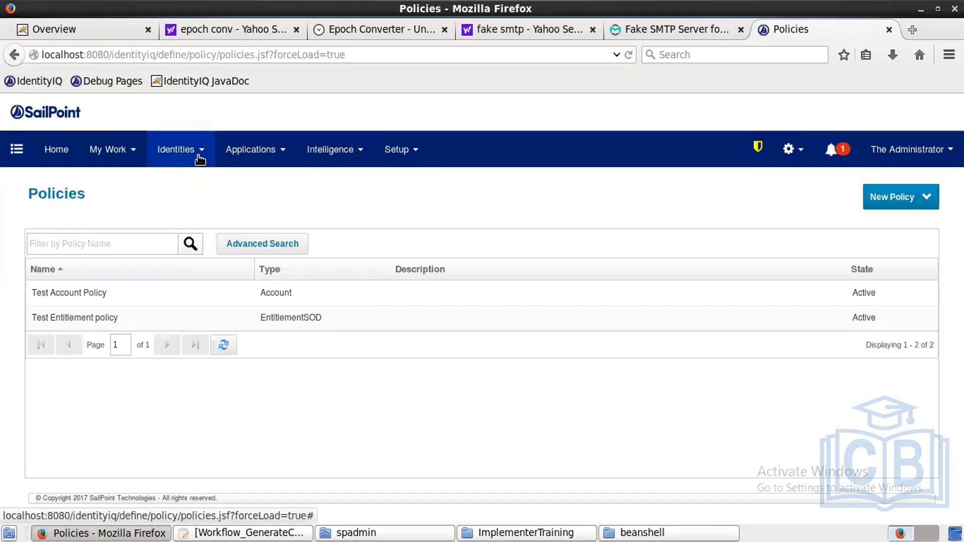
left_click(397, 151)
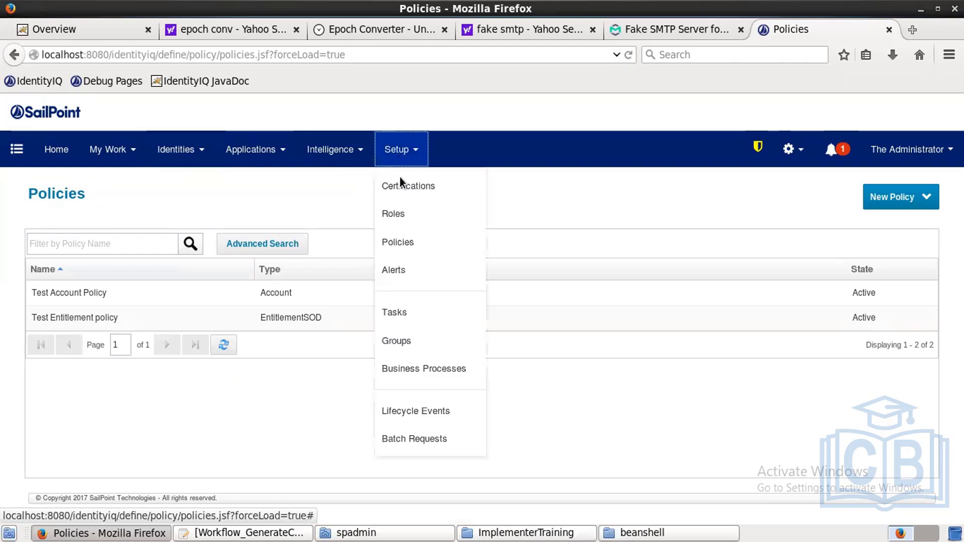
left_click(443, 414)
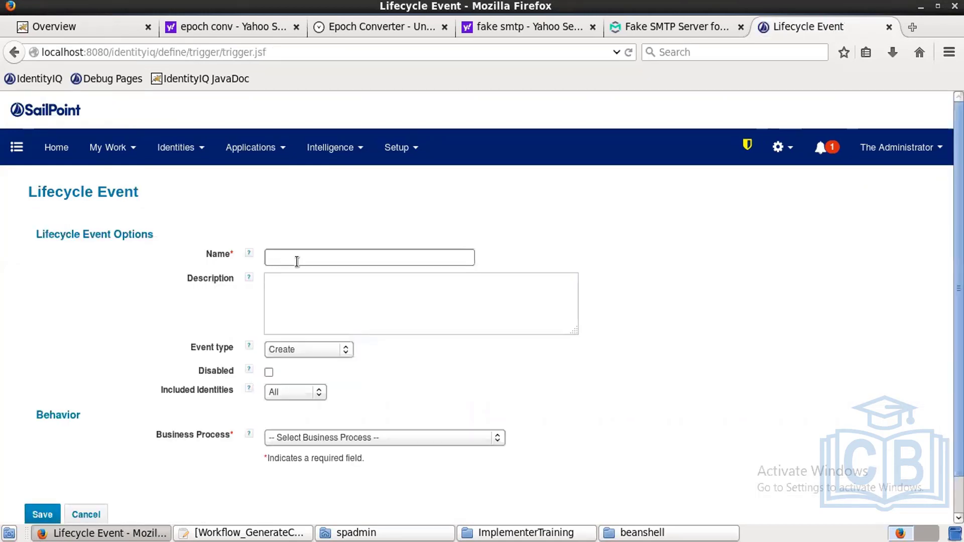
left_click(297, 260)
type("Move")
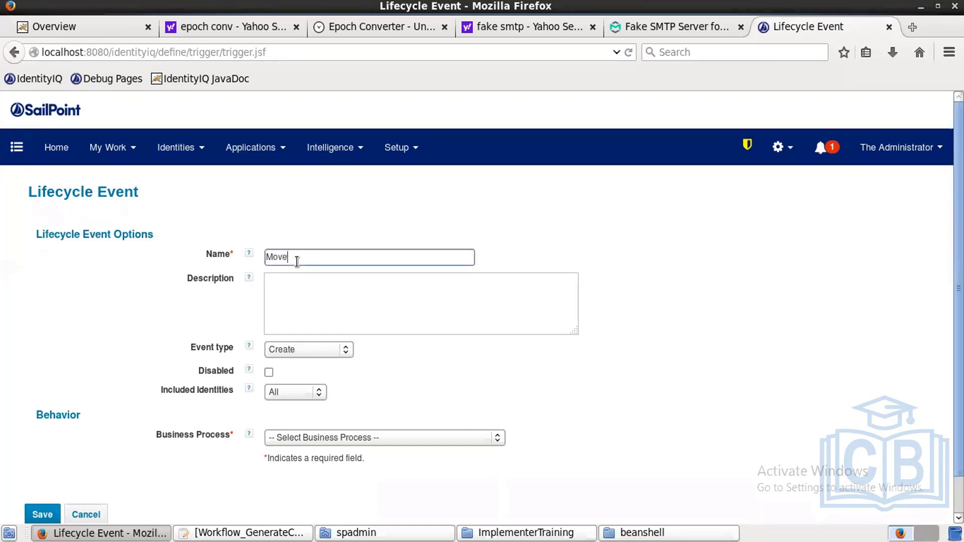
type("r")
Make Mover an Attribute Change event launching the Department transfer workflow, and save it.
left_click(284, 351)
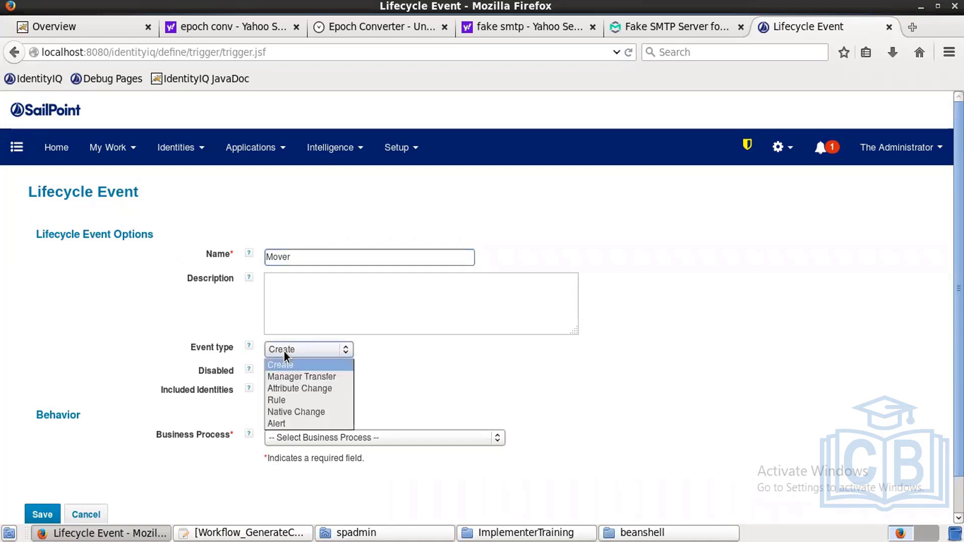
left_click(290, 390)
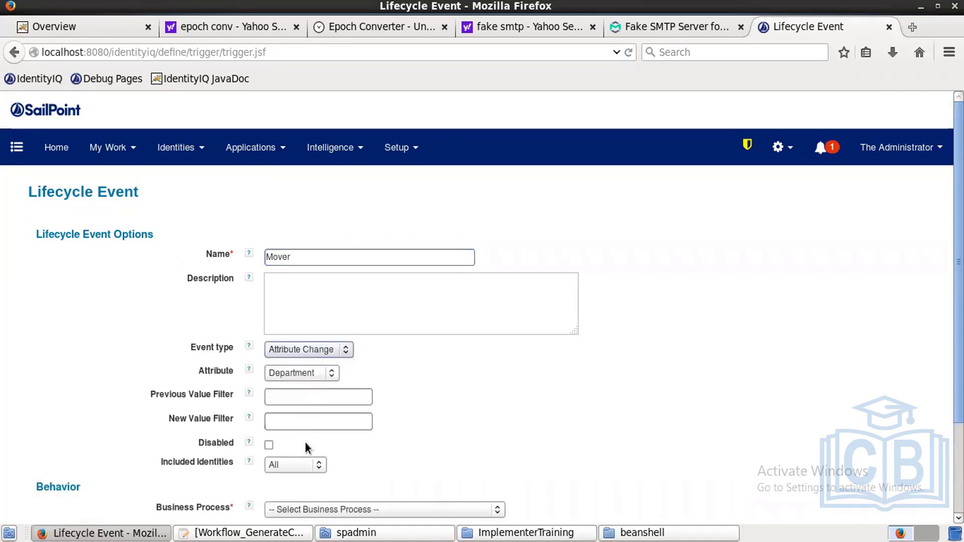
left_click(327, 510)
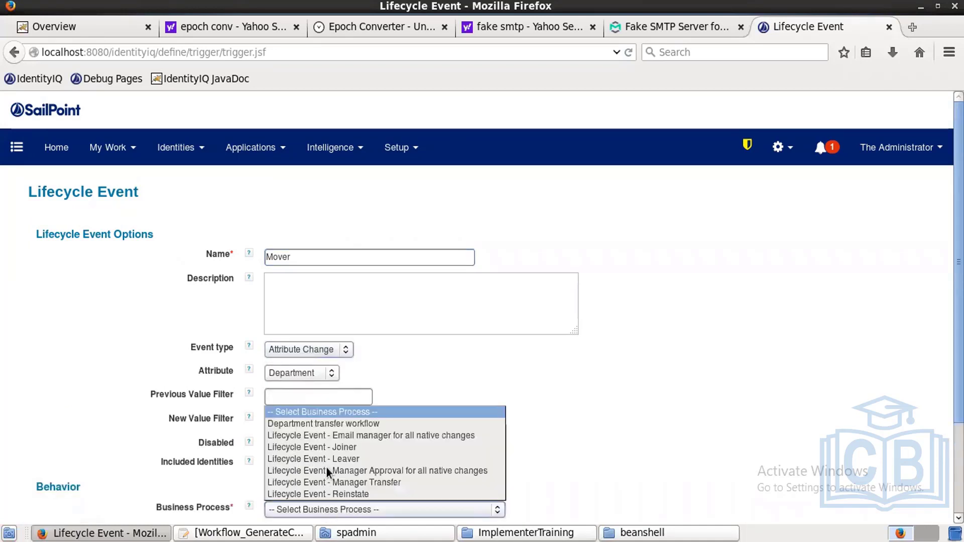
left_click(339, 424)
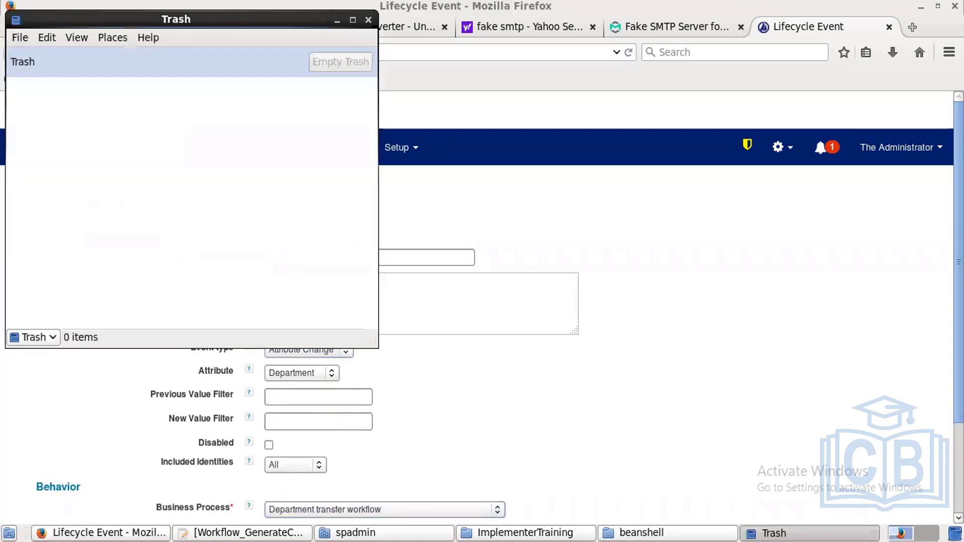
scroll(482, 251, "down", 3)
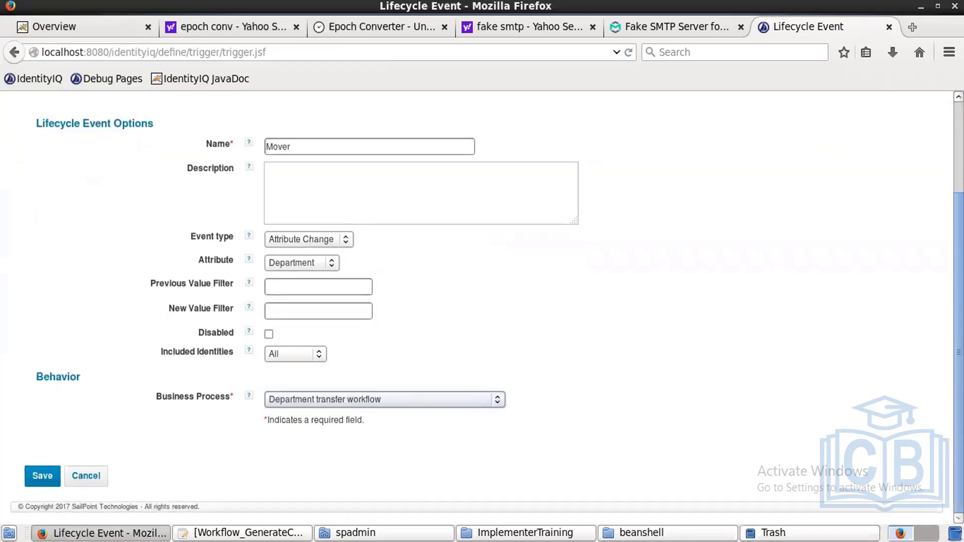
left_click(31, 476)
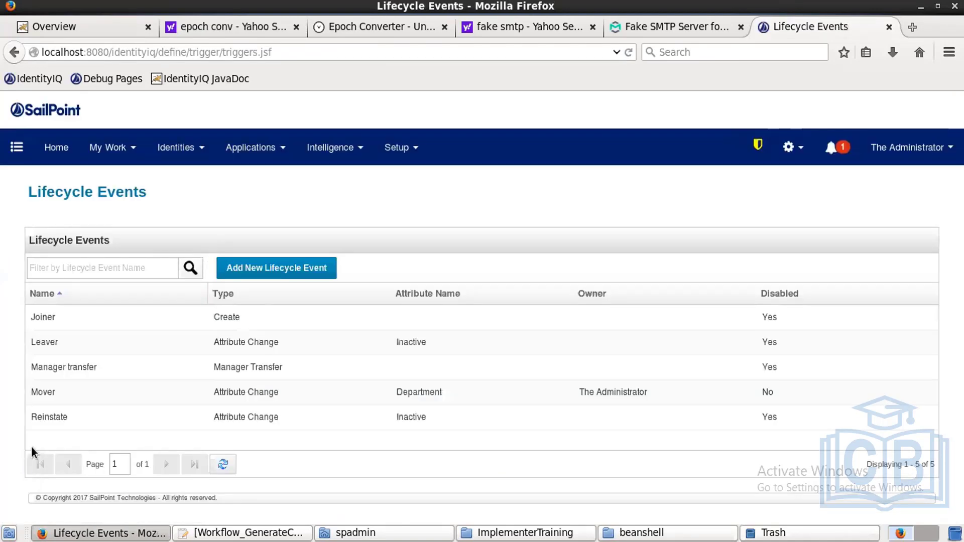
Open the test identity from the Identity Warehouse in edit mode.
left_click(180, 145)
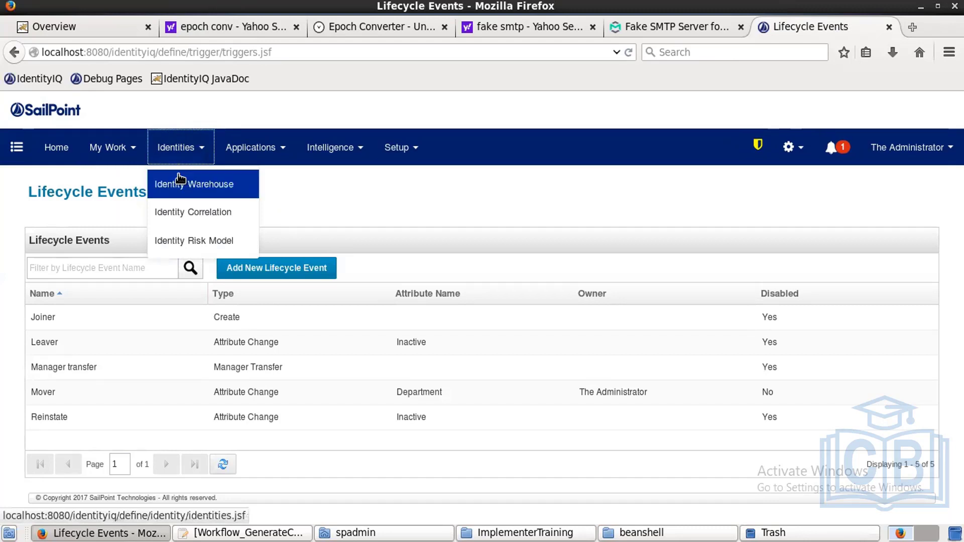
left_click(178, 175)
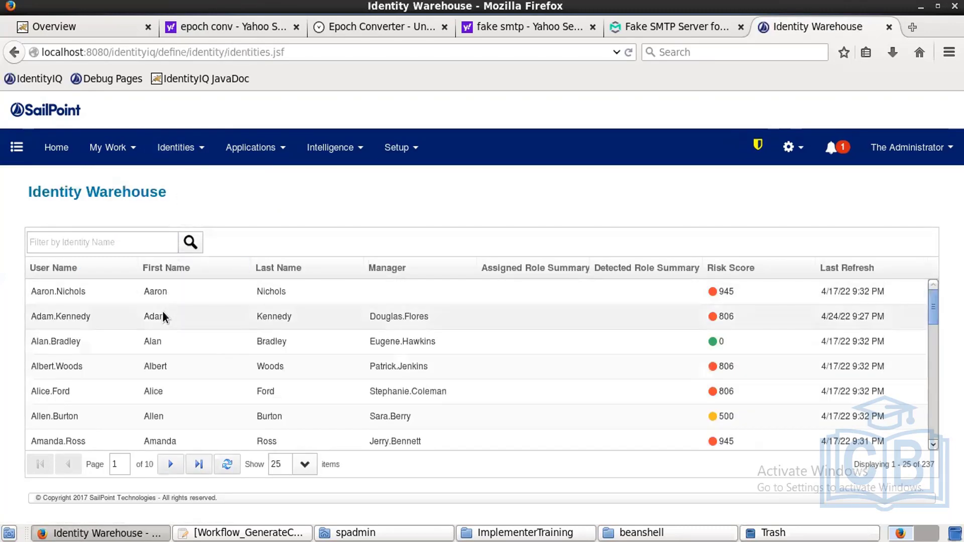
left_click(161, 314)
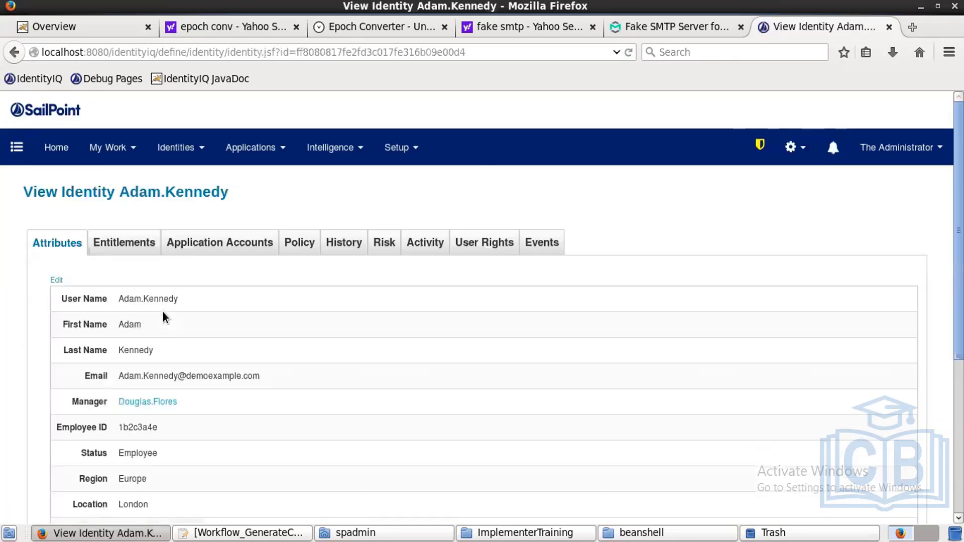
left_click(56, 281)
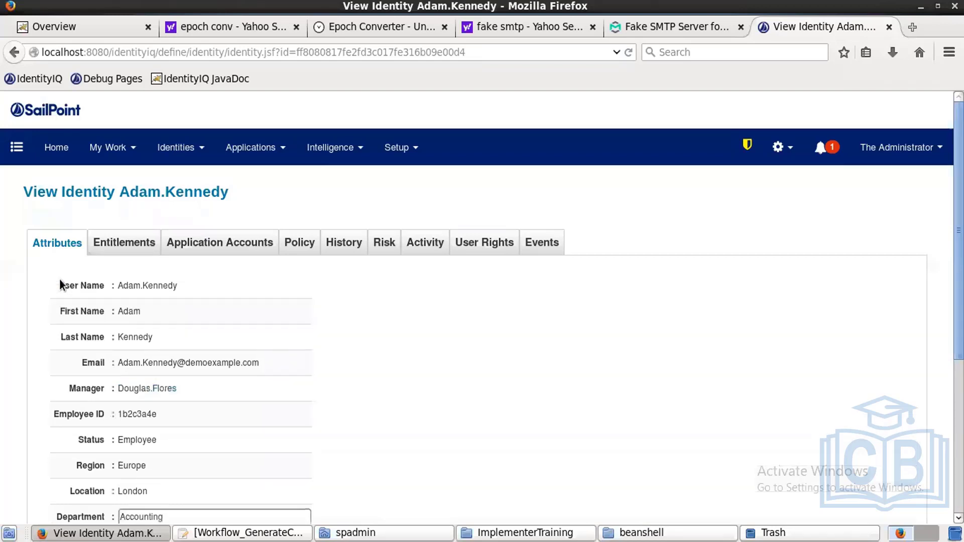
Replace the Department value Accounting with IT Management and save the identity.
scroll(482, 302, "down", 5)
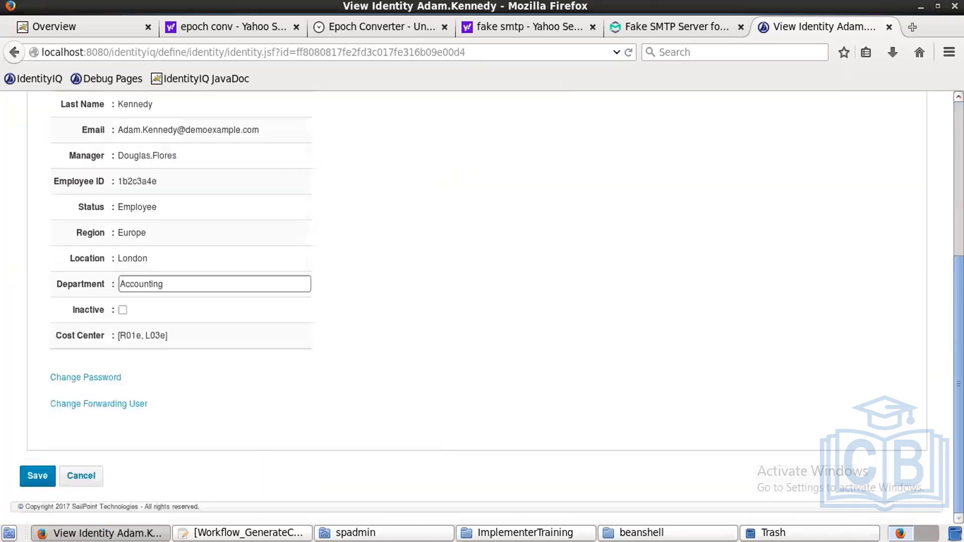
left_click(151, 285)
double_click(151, 284)
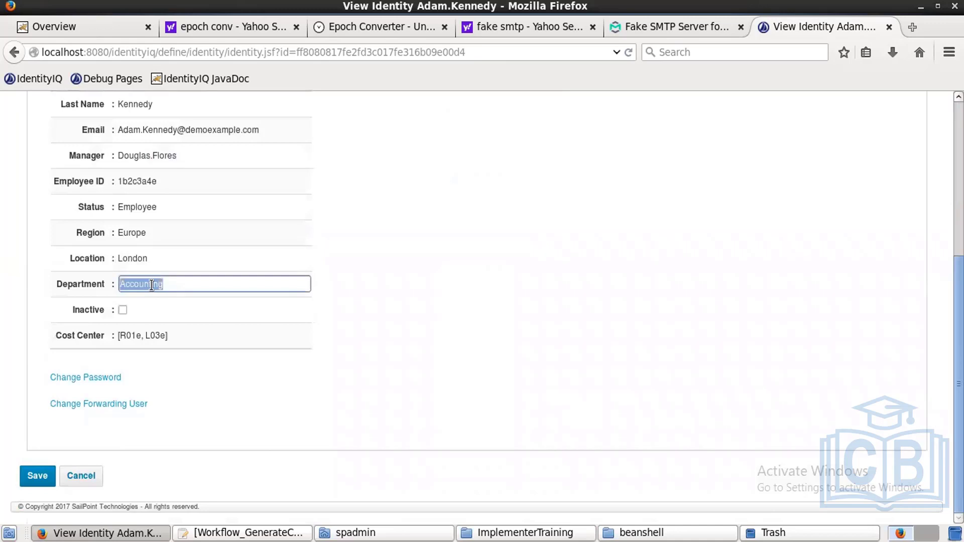
type("IT MN")
key("BackSpace")
type("anagement")
left_click(38, 475)
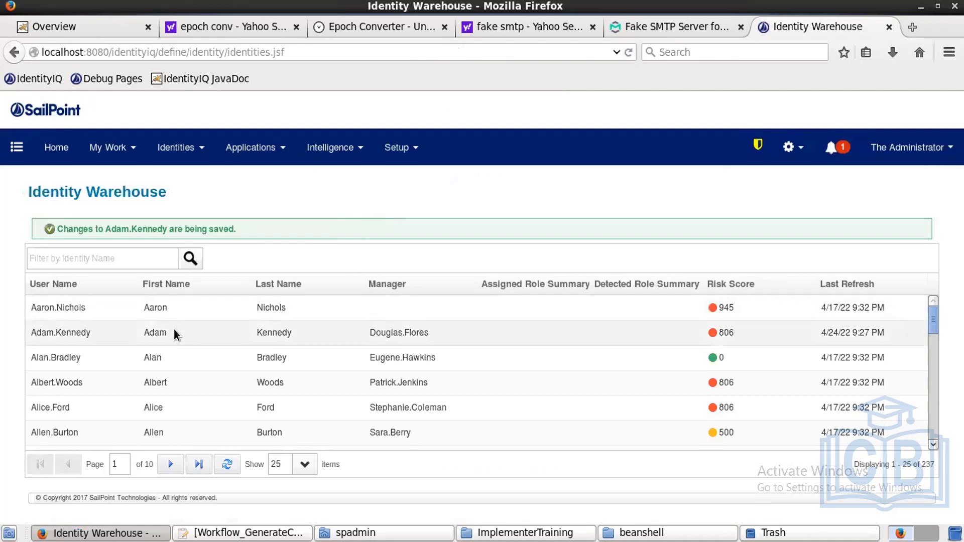
Check the test identity's event history for the Mover event, then view Certifications.
left_click(174, 330)
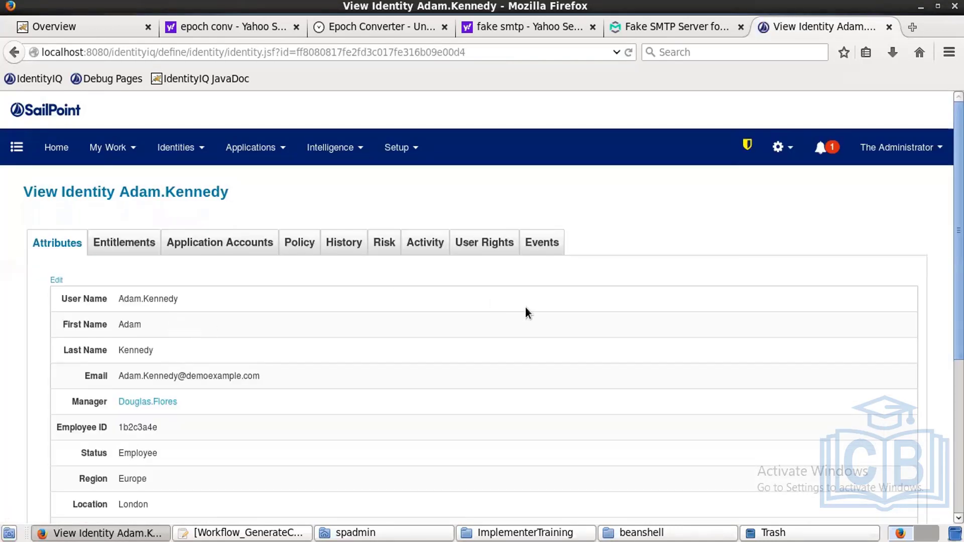
left_click(558, 246)
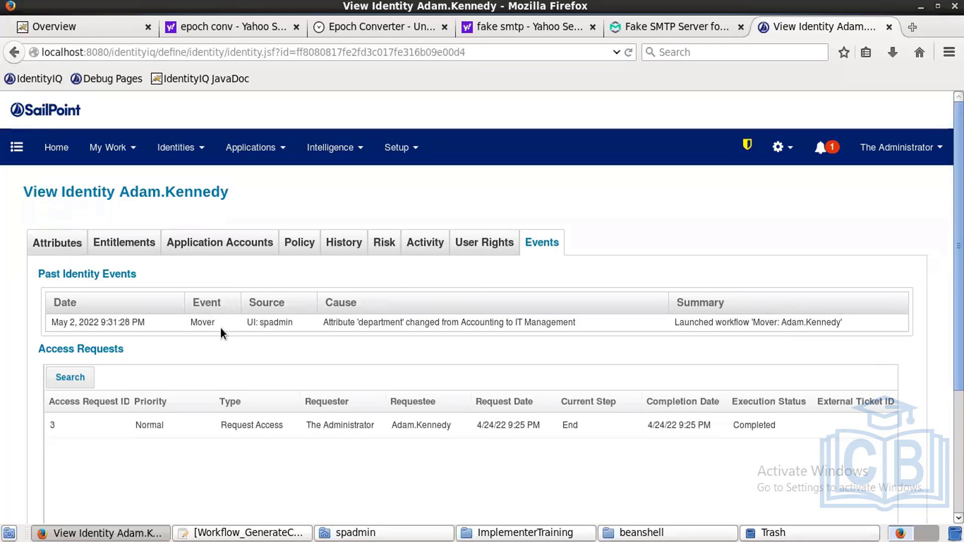
left_click(415, 144)
left_click(405, 187)
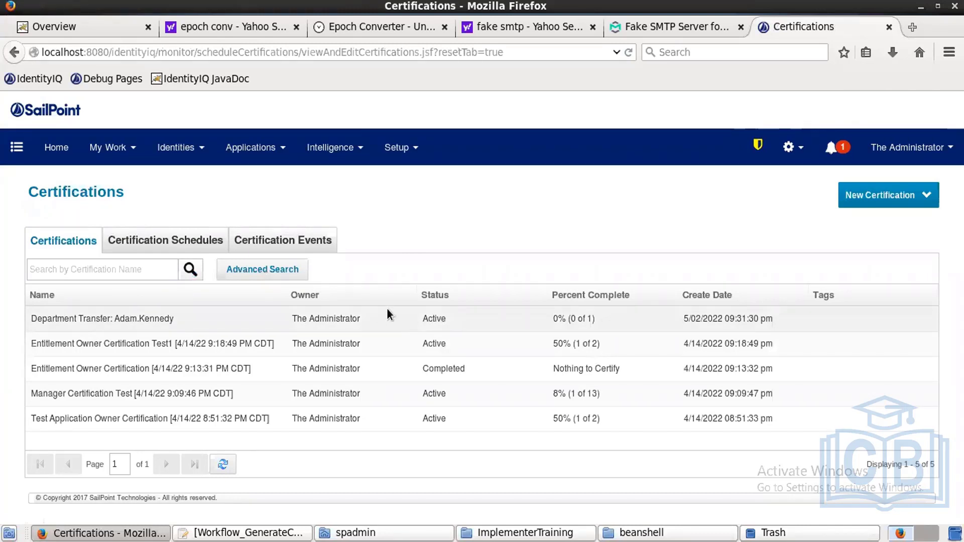
Show Task Results confirming the Mover workflow and Update Identity tasks succeeded.
left_click(385, 157)
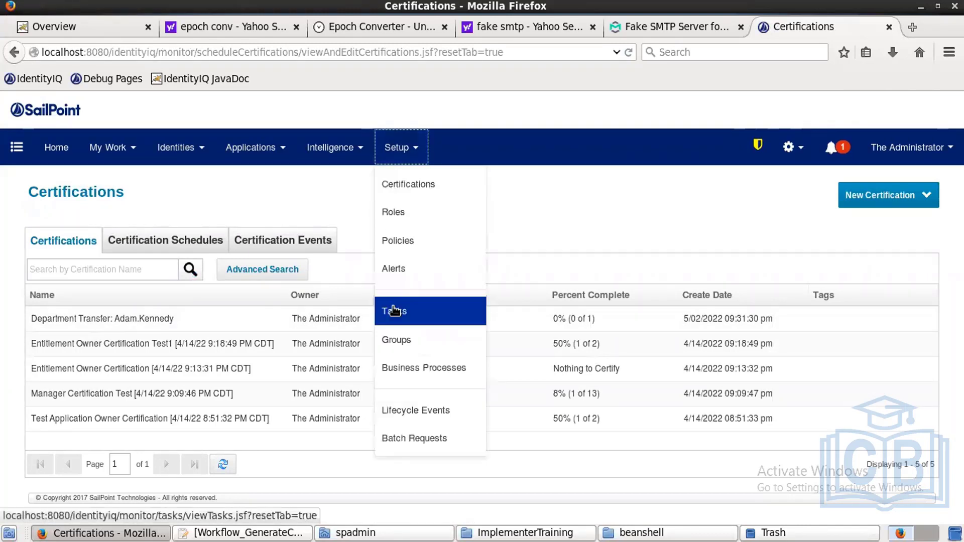
left_click(392, 308)
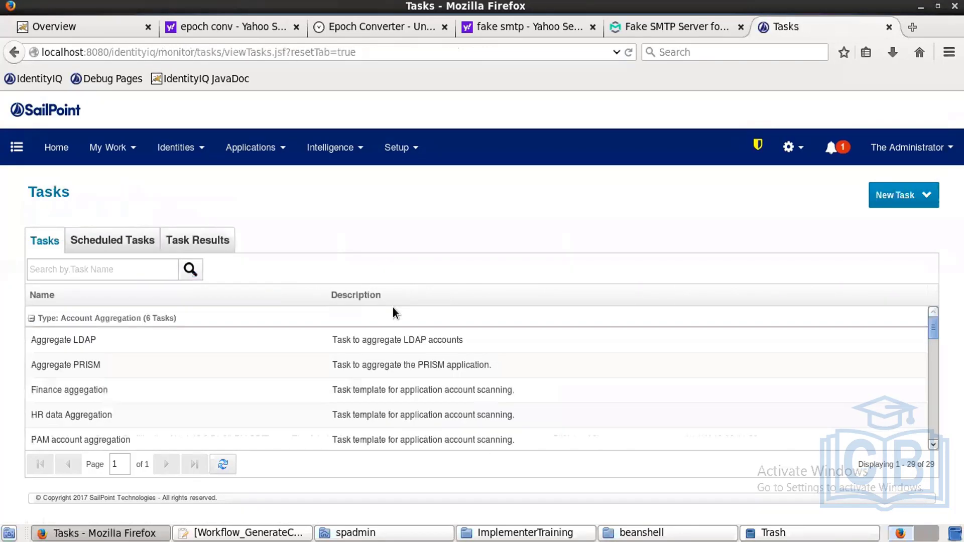
left_click(218, 239)
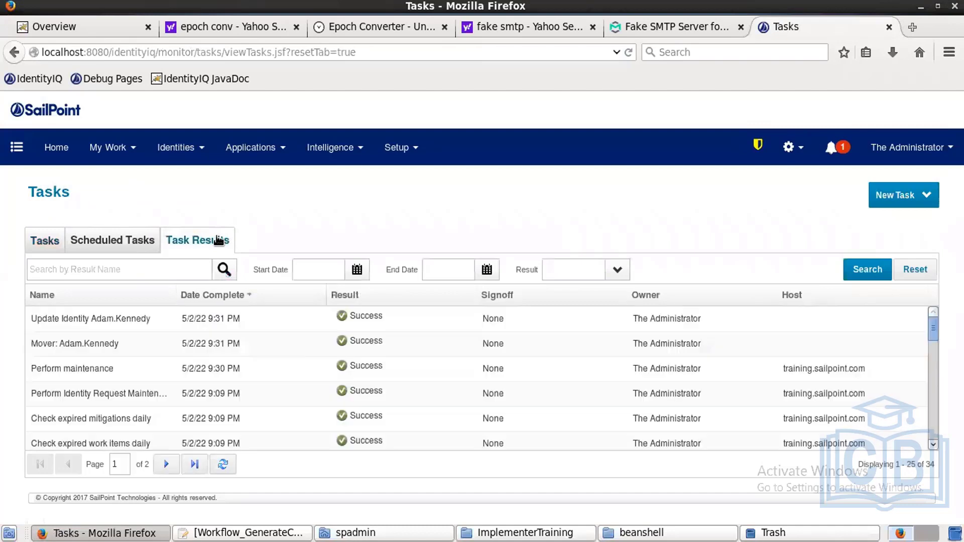